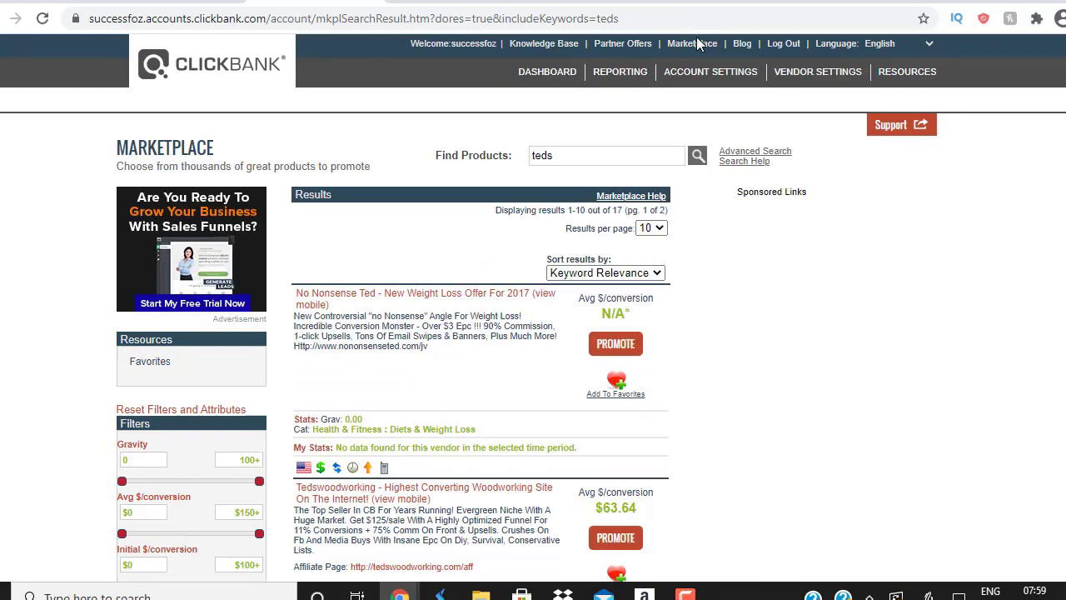
Step: Look through the ClickBank marketplace results for "teds" and the product category list
scroll(533, 333, down, 4)
scroll(895, 235, down, 12)
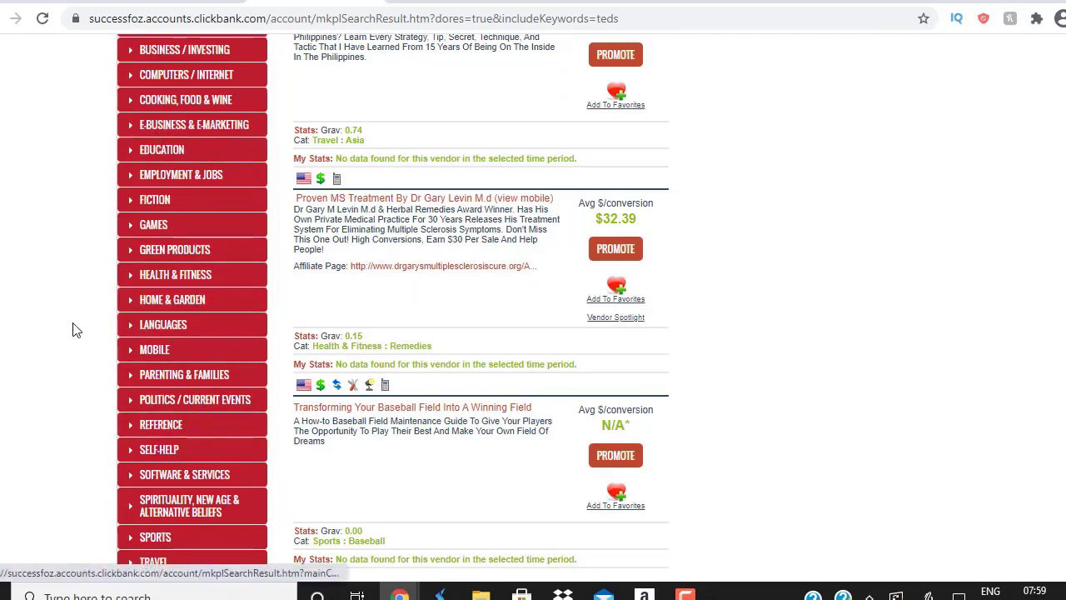
scroll(533, 316, up, 15)
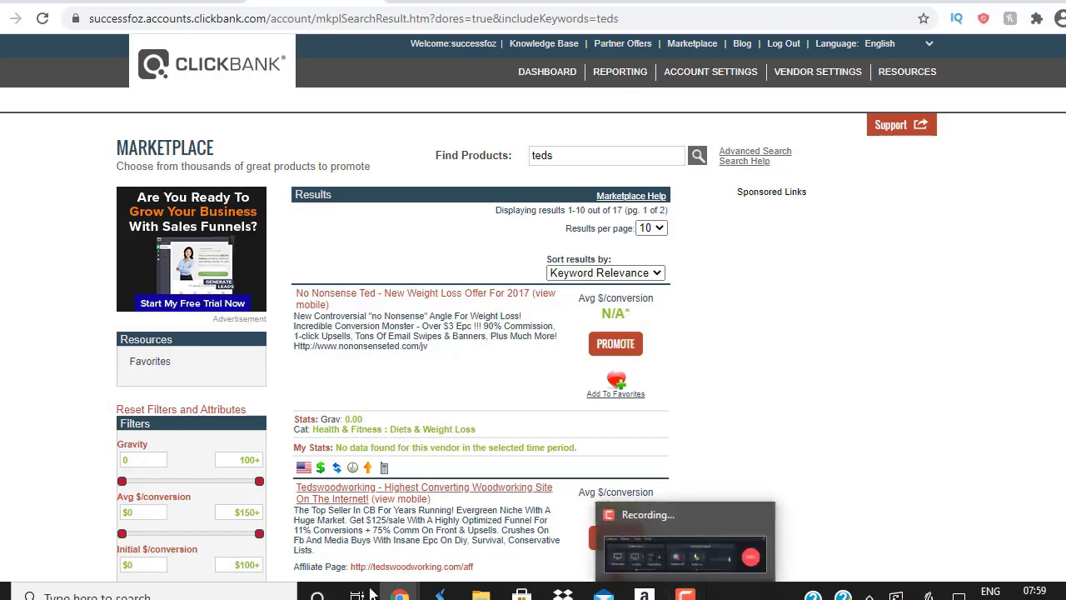
Step: Switch to the Google Ads window and view the account's Tools & Settings options
mouse_move(414, 596)
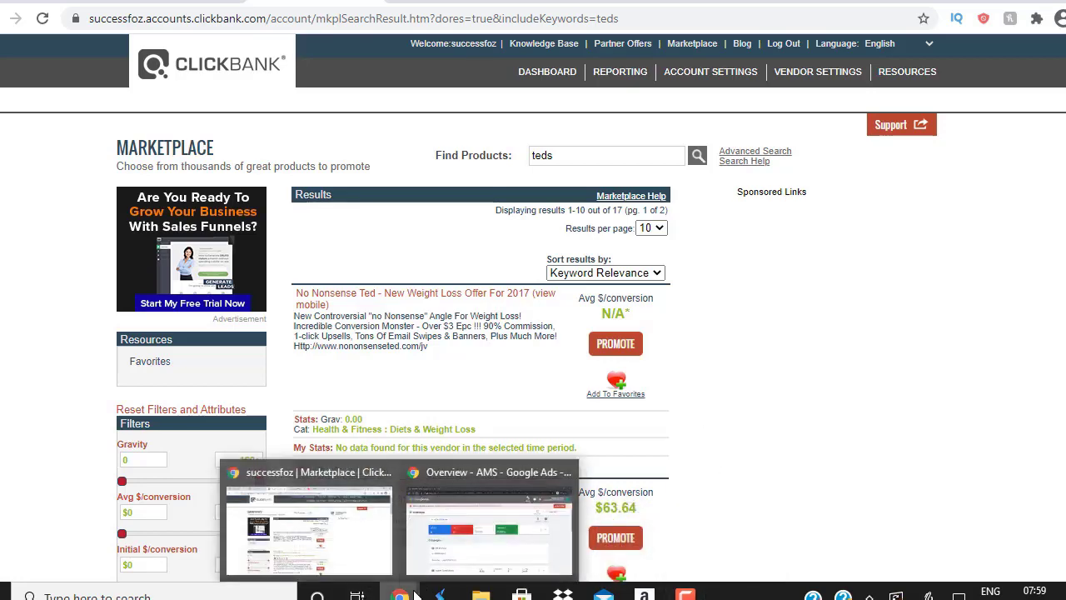
click(478, 541)
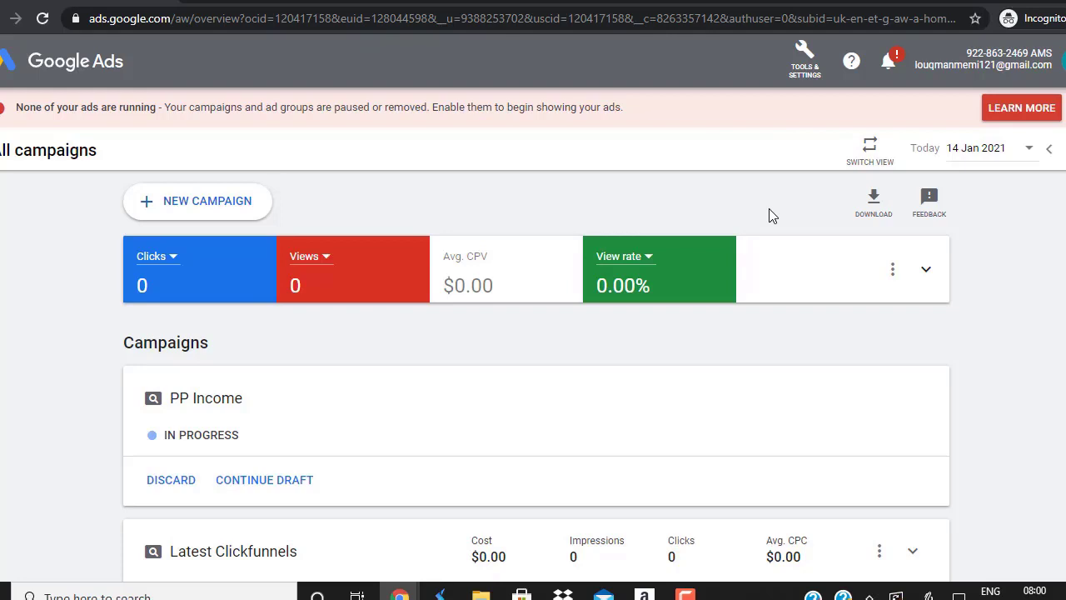
click(804, 68)
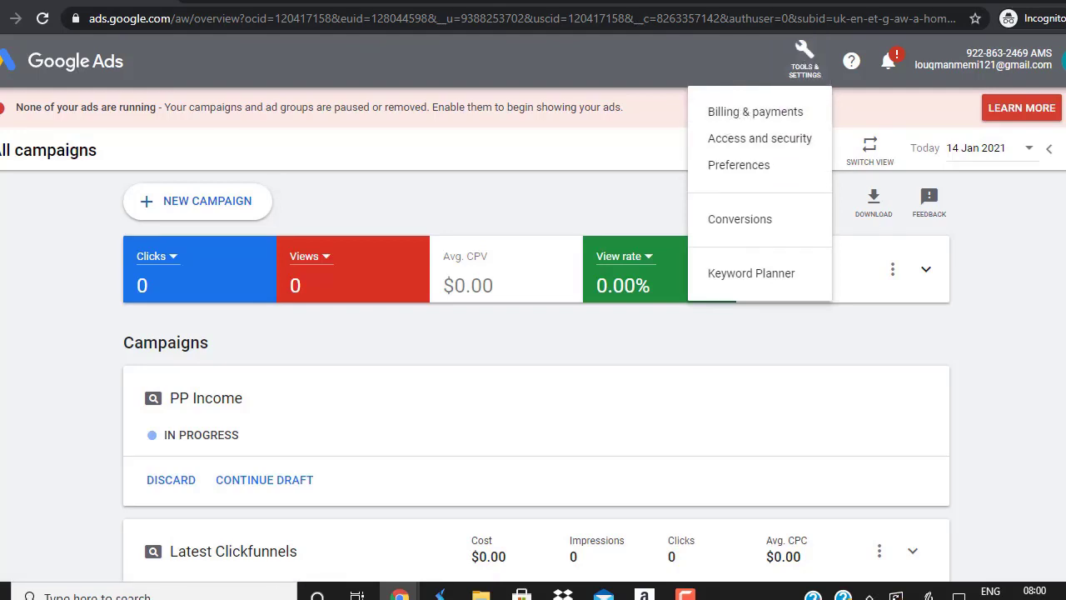
key(Escape)
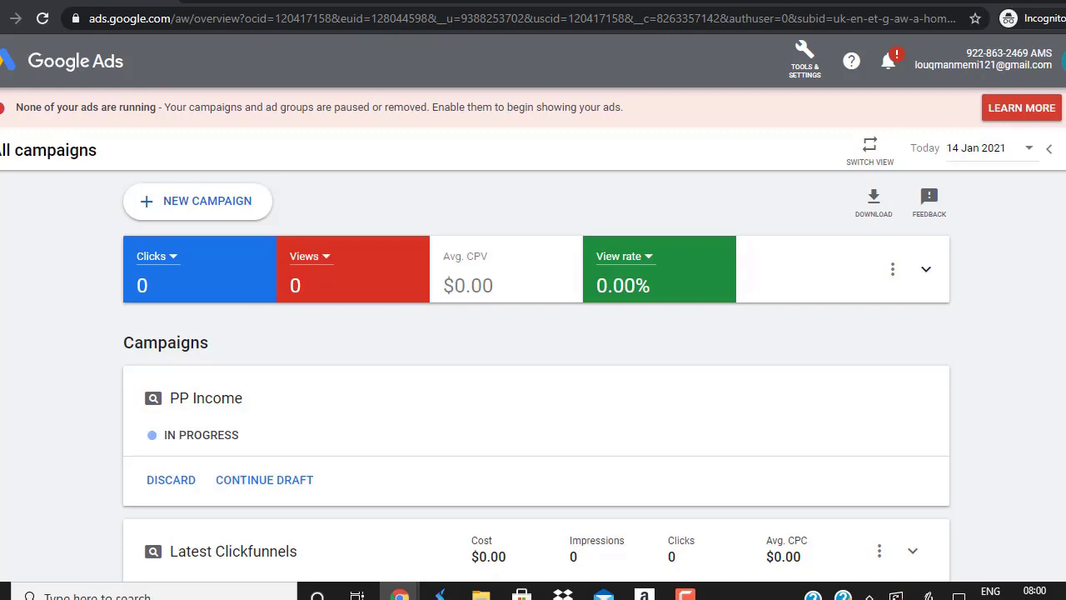
click(806, 75)
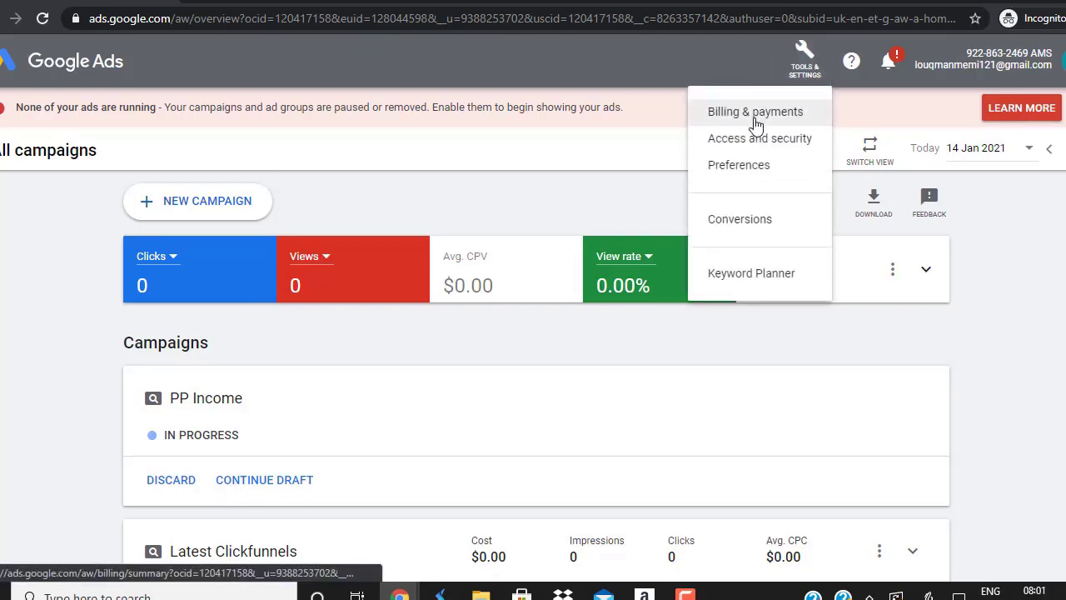
click(1016, 305)
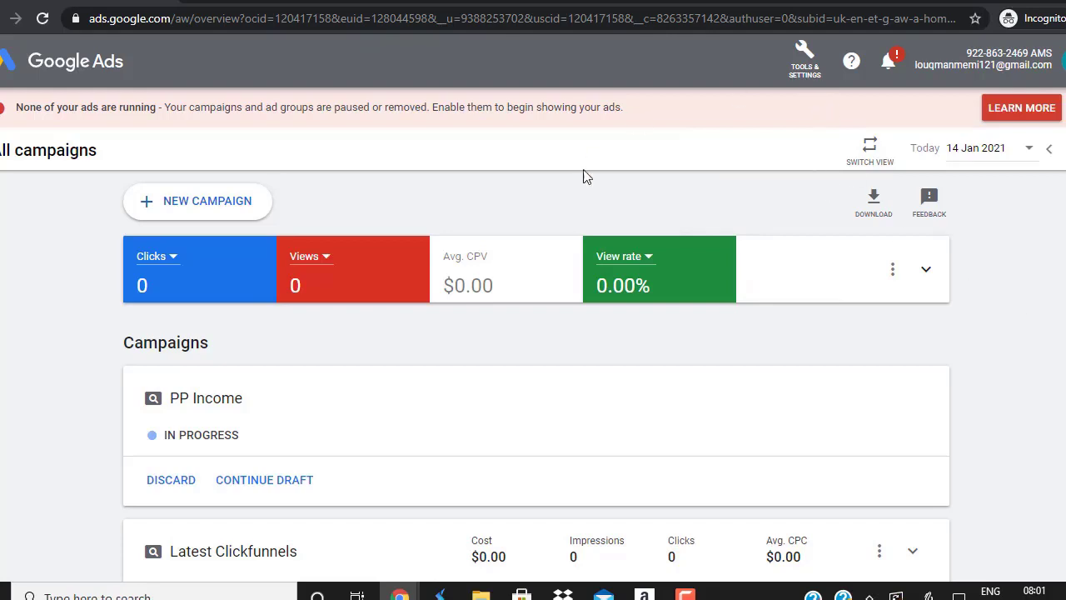
Step: Start creating a new campaign from the All campaigns overview
click(187, 215)
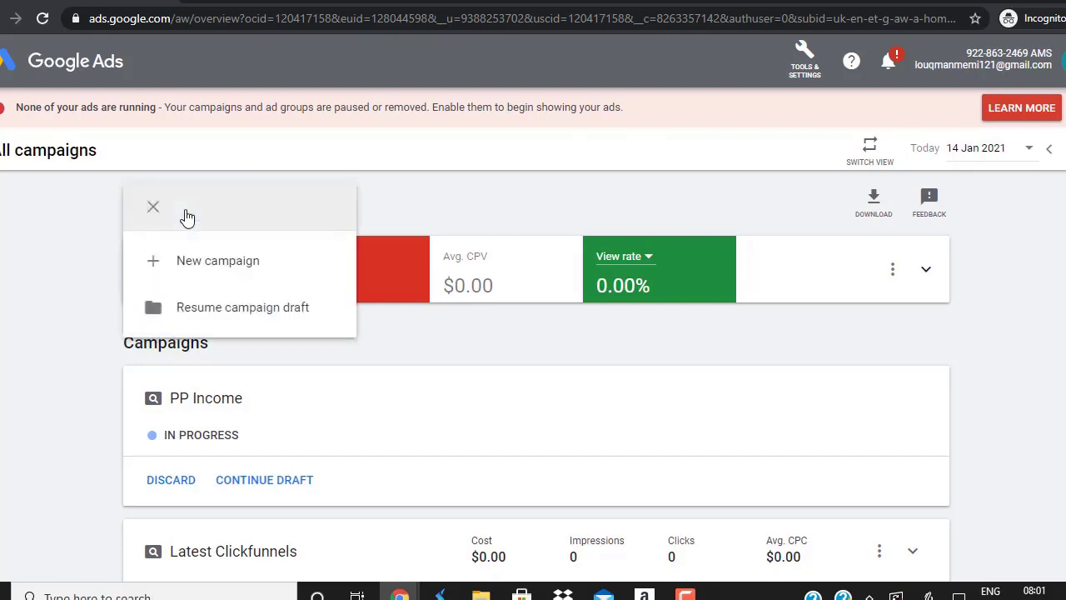
click(207, 193)
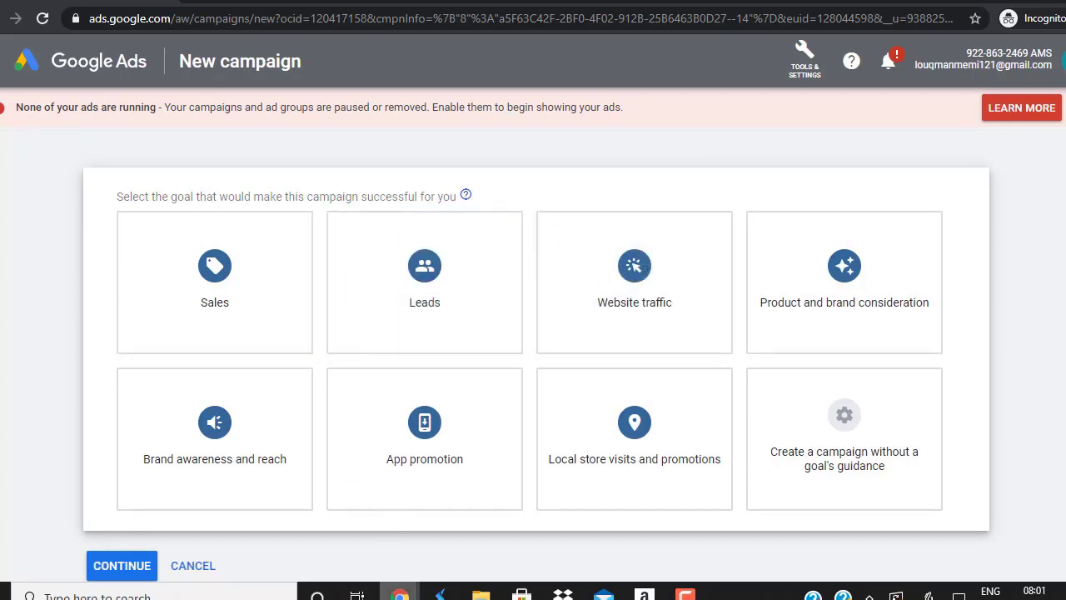
Step: Switch to the ClickBank browser window and look through the uploads on the Clickbank Success YouTube channel
mouse_move(401, 591)
click(365, 537)
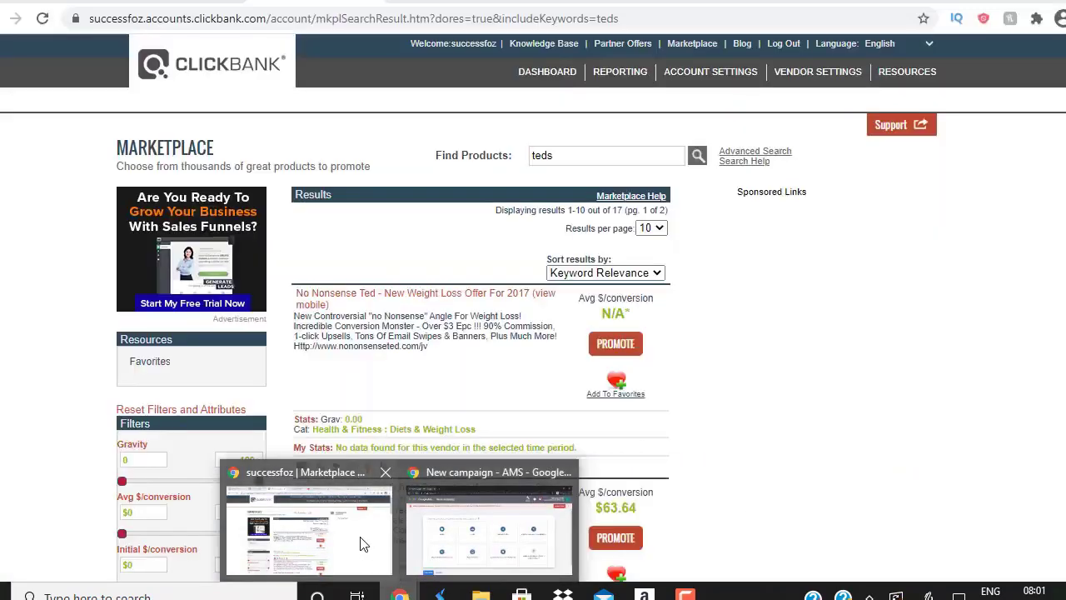
click(583, 2)
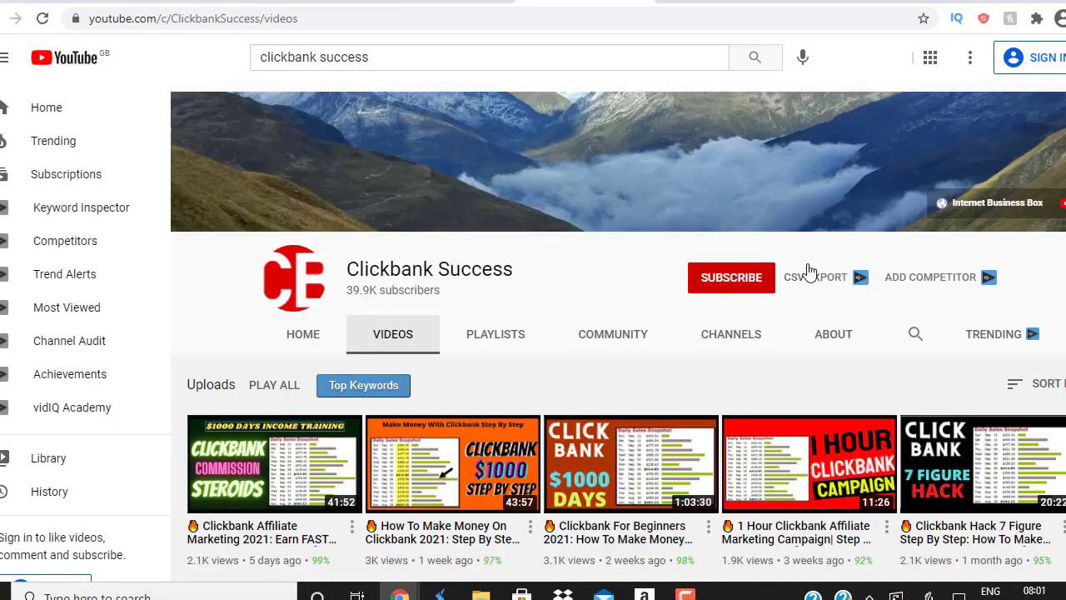
scroll(618, 333, down, 4)
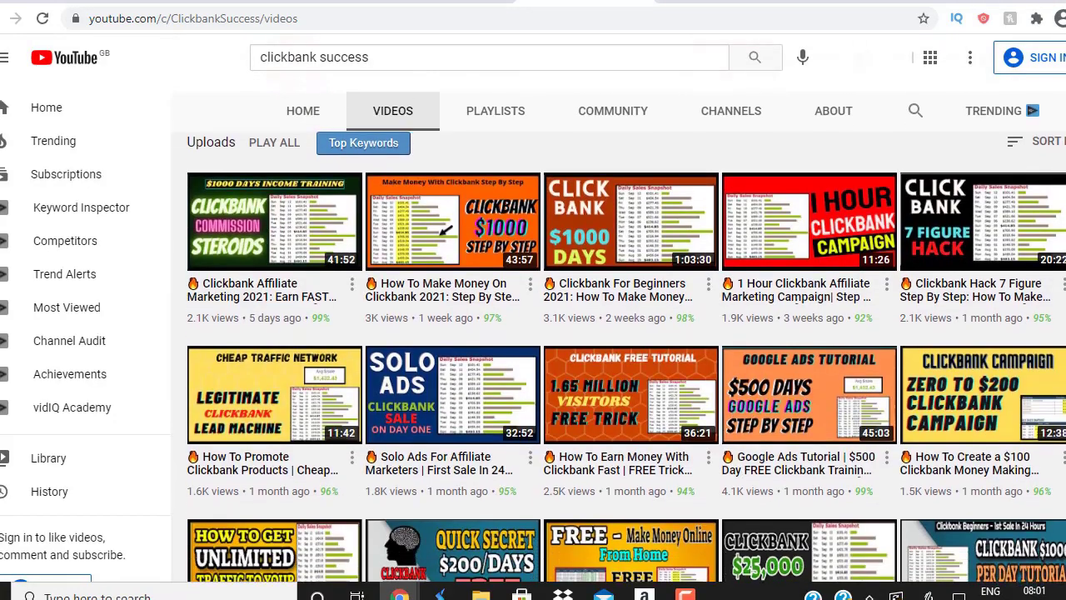
scroll(618, 333, up, 4)
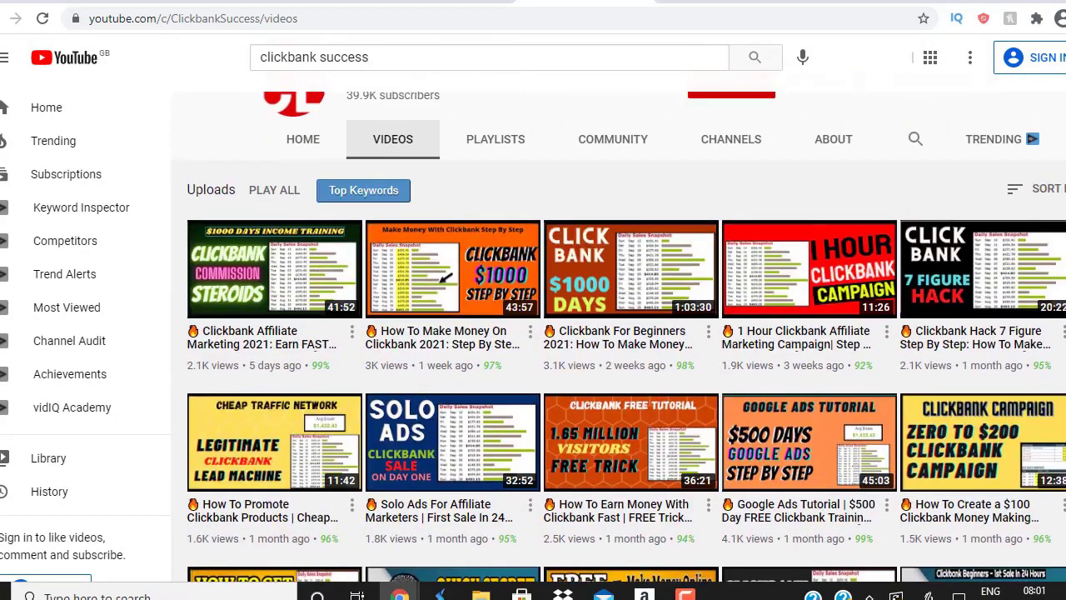
scroll(618, 333, up, 1)
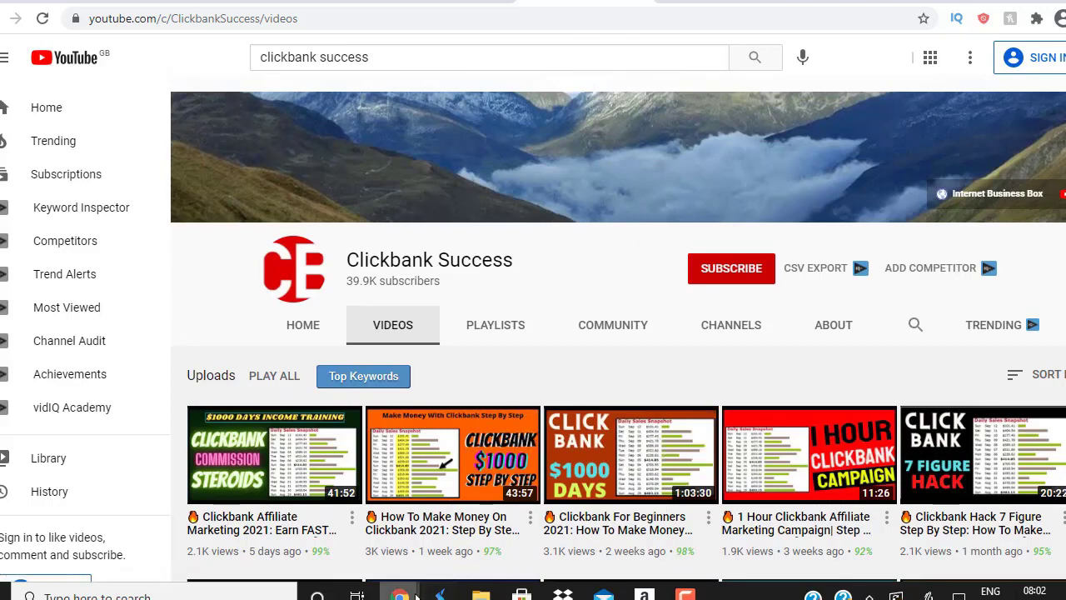
Step: Return to the new Google Ads campaign and choose Website traffic as its goal
mouse_move(417, 598)
click(471, 545)
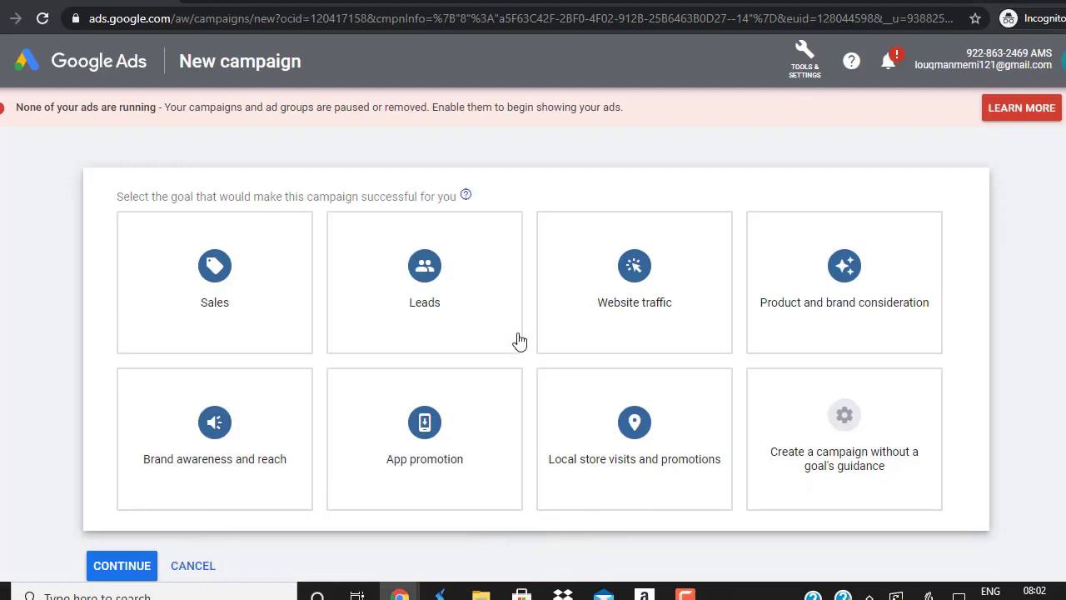
click(664, 306)
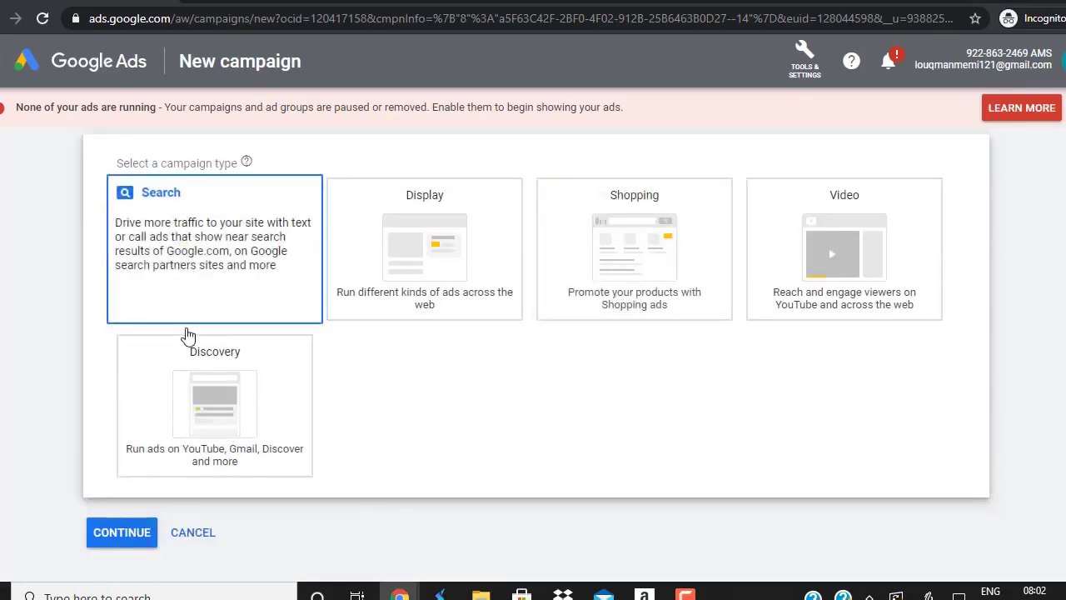
click(185, 269)
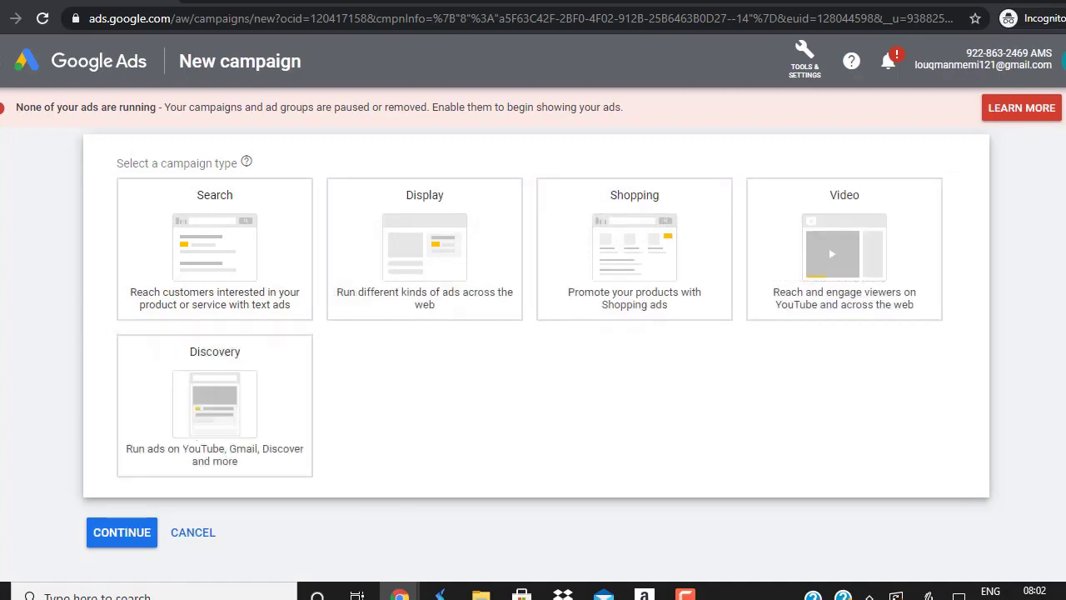
Step: Switch to the Google search page in the other browser window and search for "how to make money online"
mouse_move(400, 593)
click(305, 558)
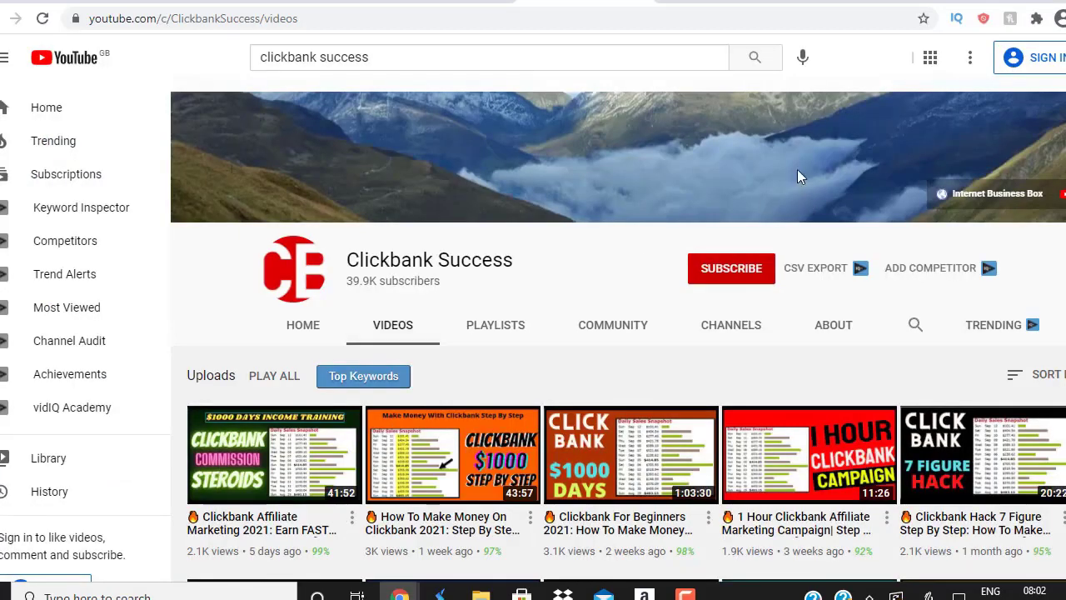
click(721, 2)
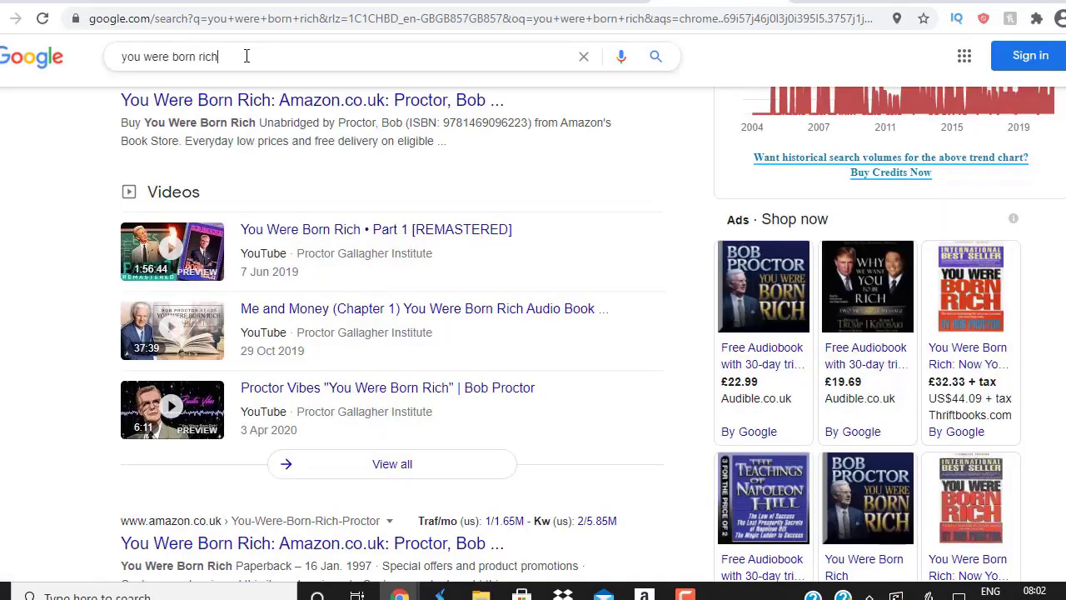
drag(245, 55, 35, 48)
text(how to )
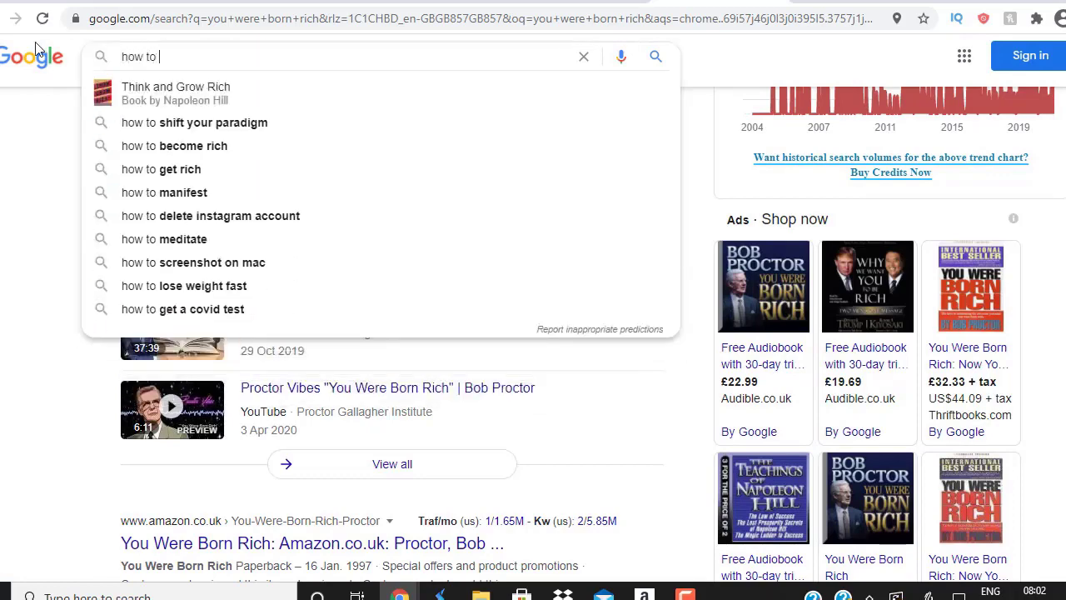
text(make money o)
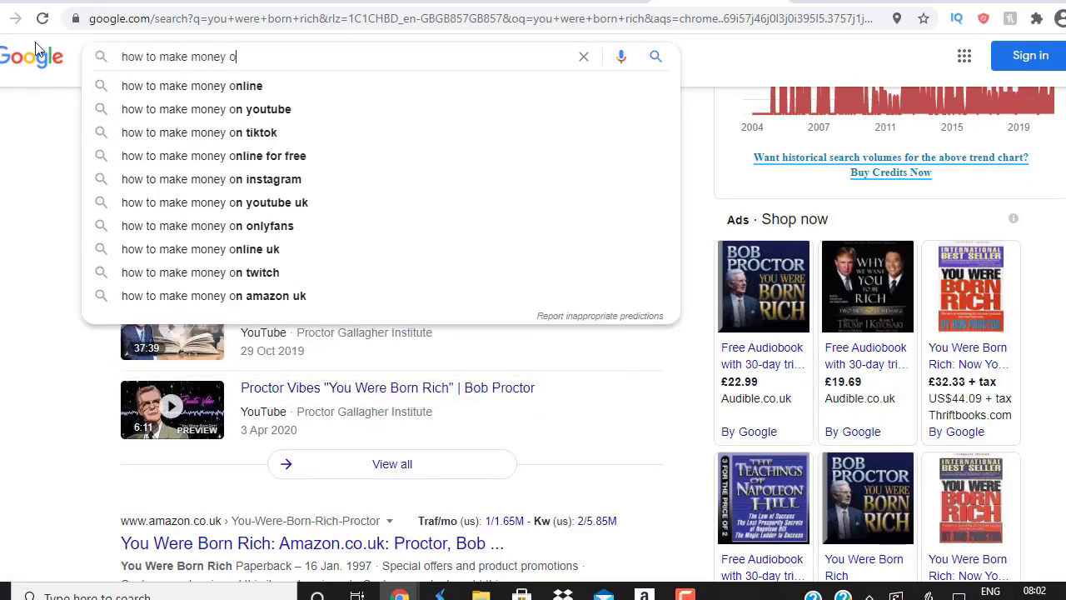
text(nline)
key(Return)
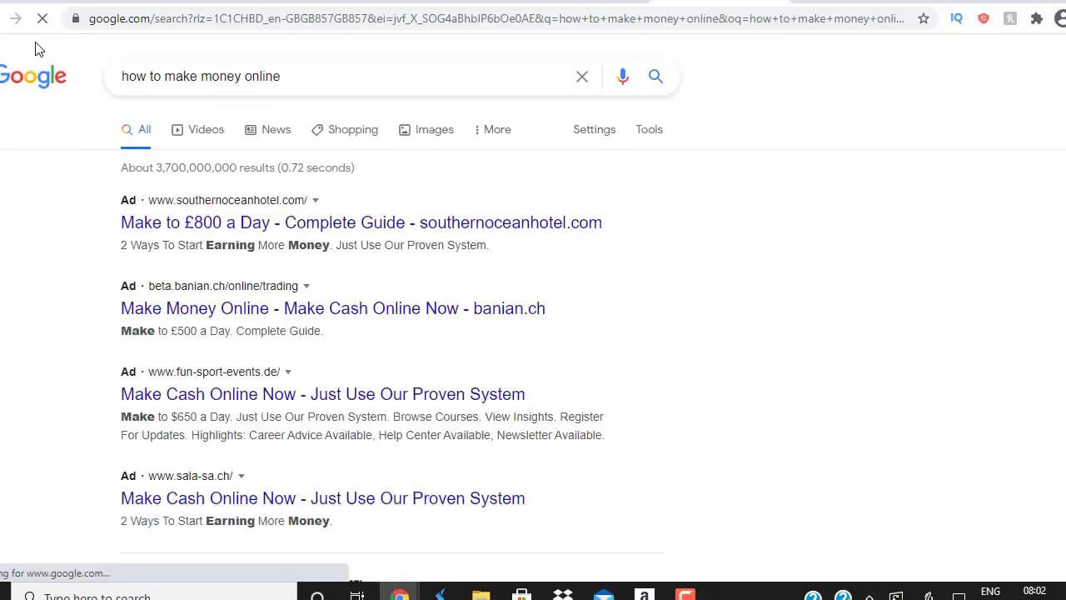
Step: Examine the paid ads, trend data and long-tail keywords for the "how to make money online" query
scroll(892, 126, down, 1)
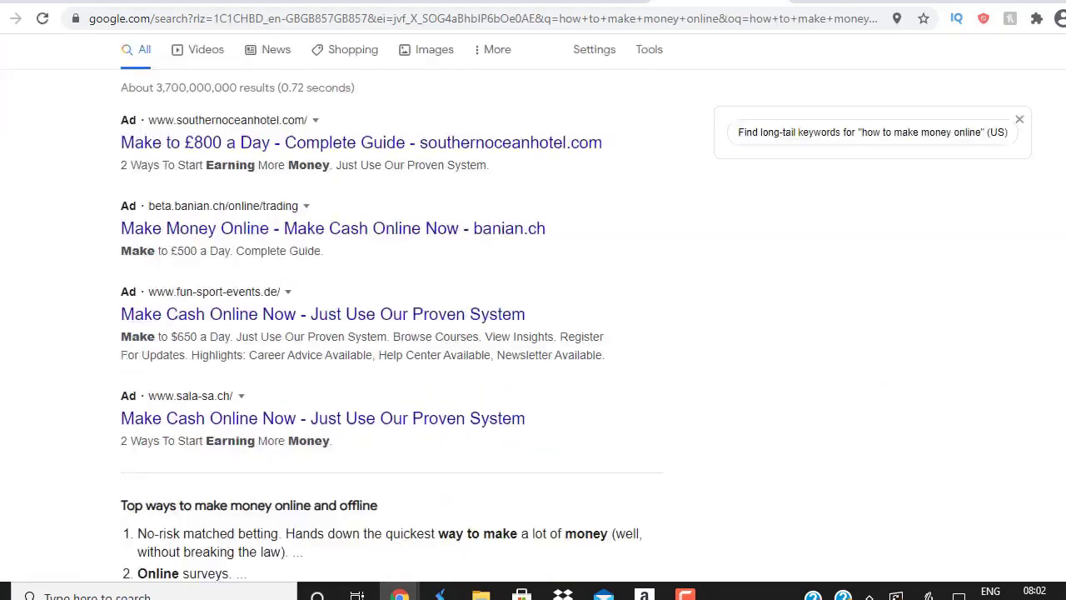
scroll(892, 126, up, 1)
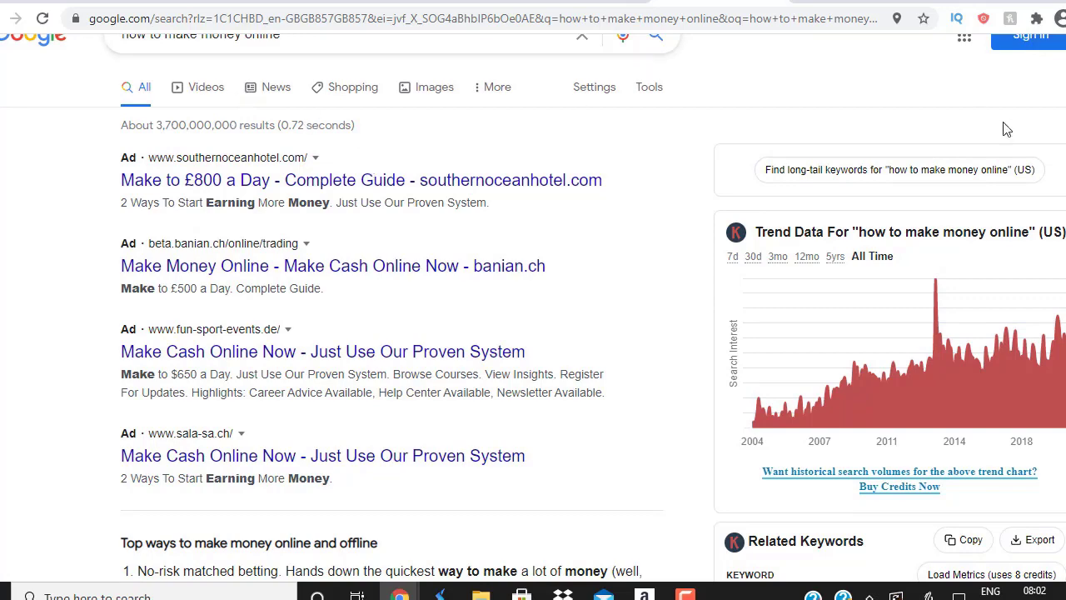
scroll(1004, 155, down, 2)
scroll(533, 308, up, 2)
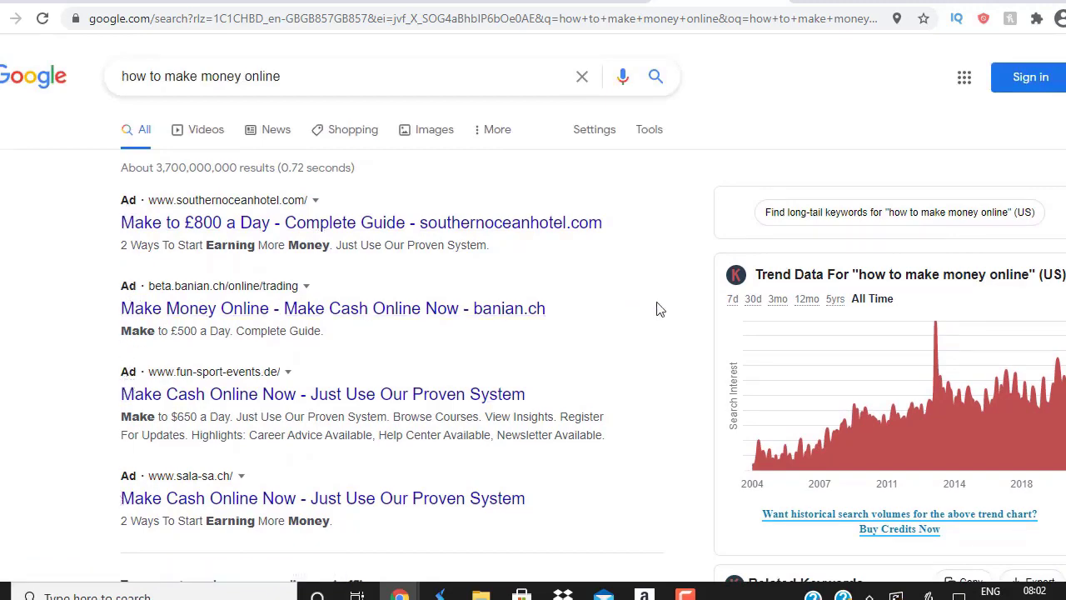
scroll(533, 308, down, 3)
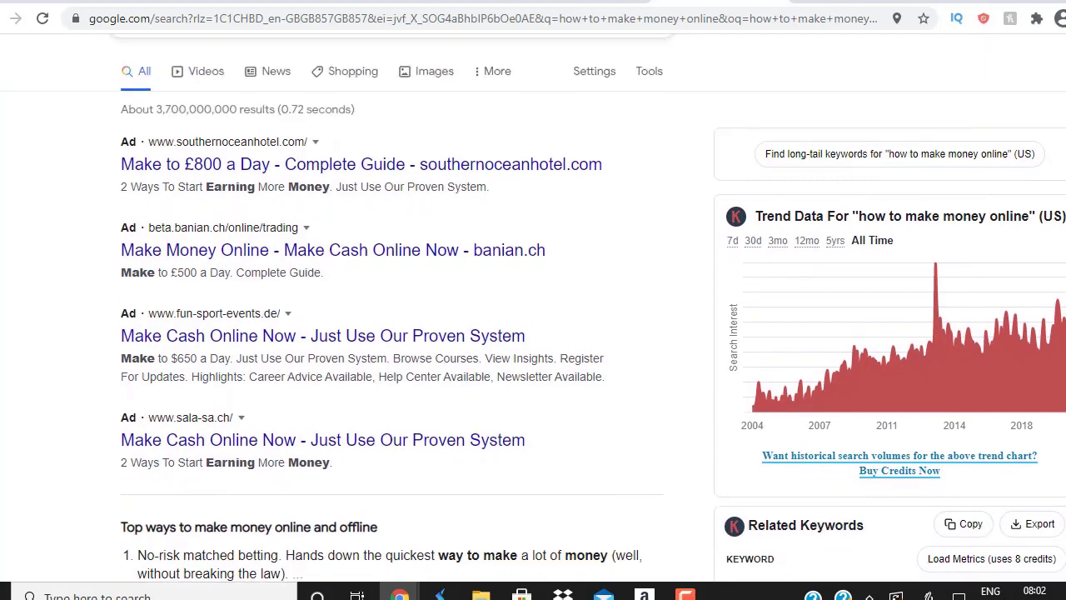
scroll(533, 333, down, 8)
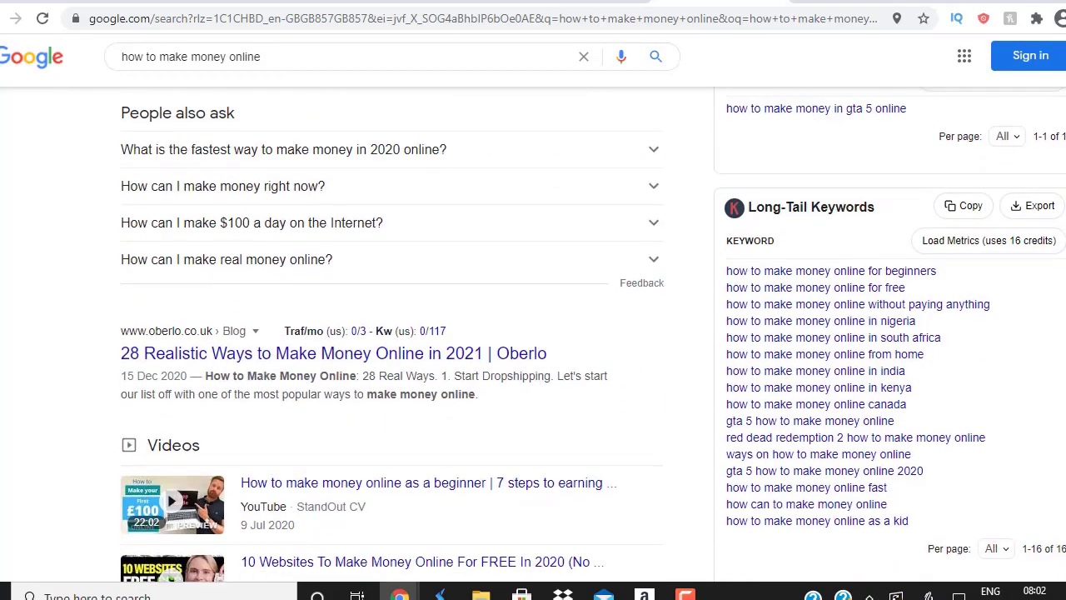
scroll(533, 333, down, 1)
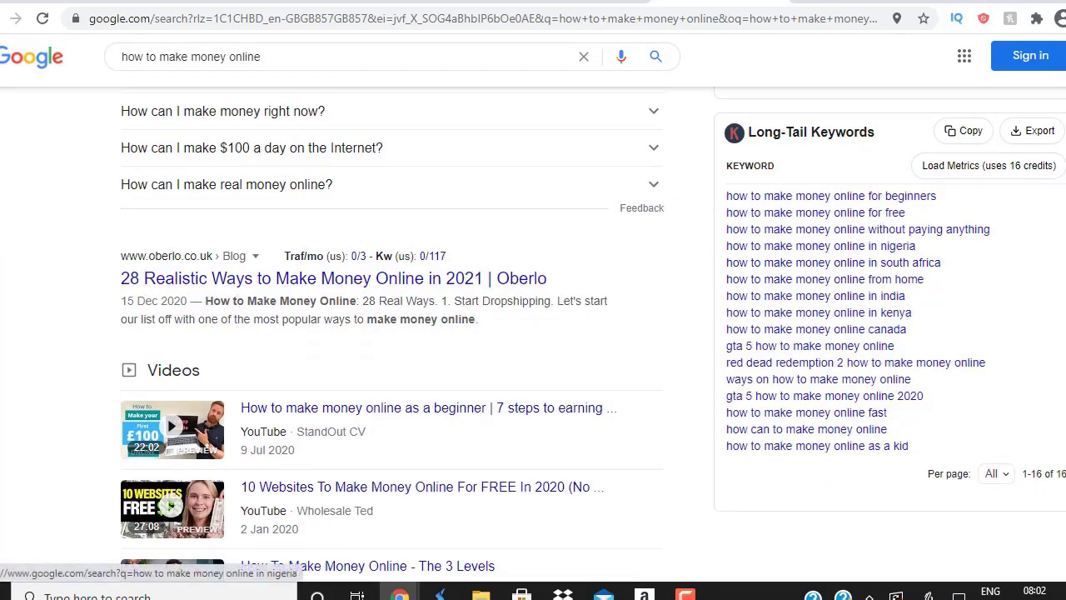
scroll(816, 250, up, 5)
scroll(533, 333, up, 3)
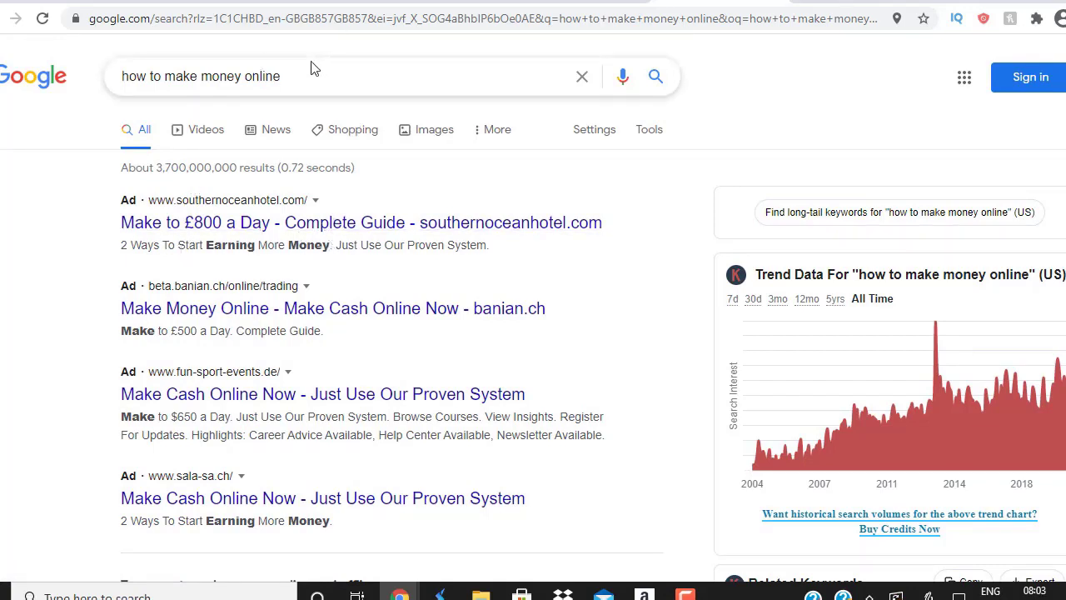
triple_click(192, 78)
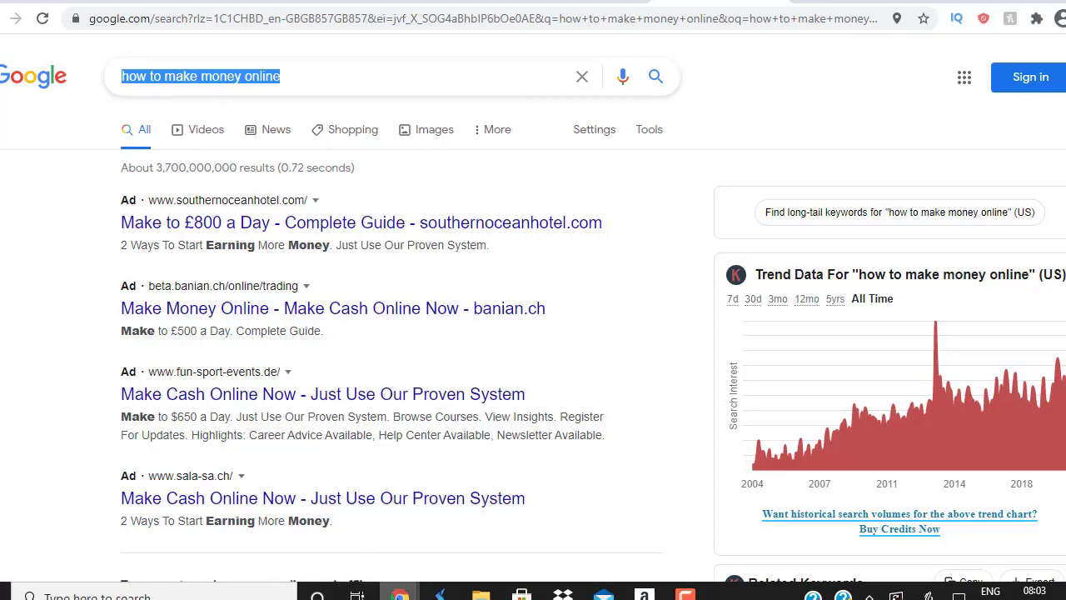
Step: Return to Google Ads, choose the Search campaign type and start the new campaign, discarding the saved PP Income draft
mouse_move(400, 593)
click(495, 505)
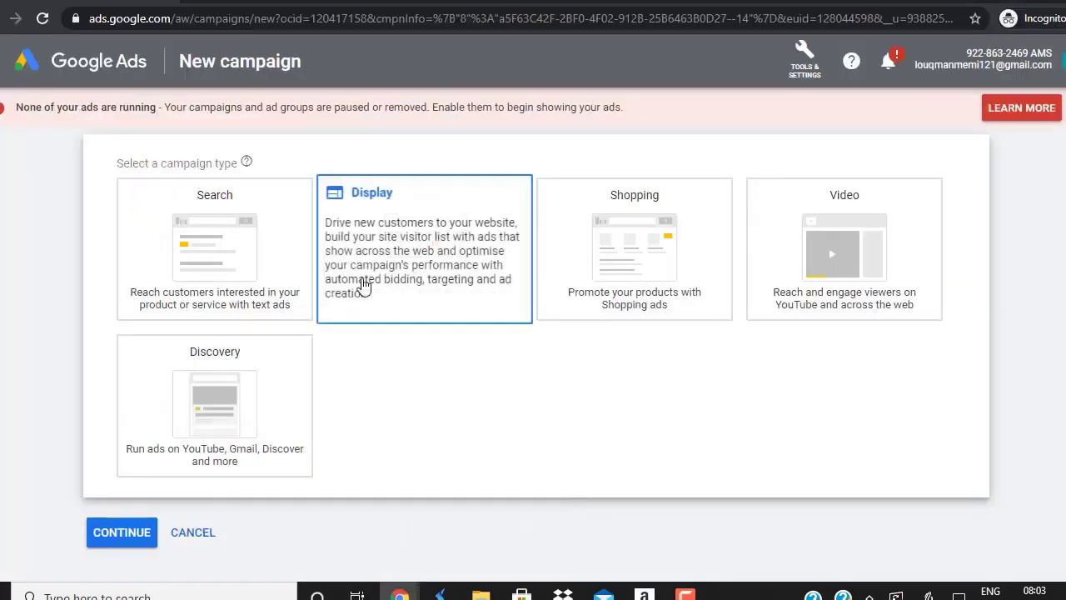
click(191, 229)
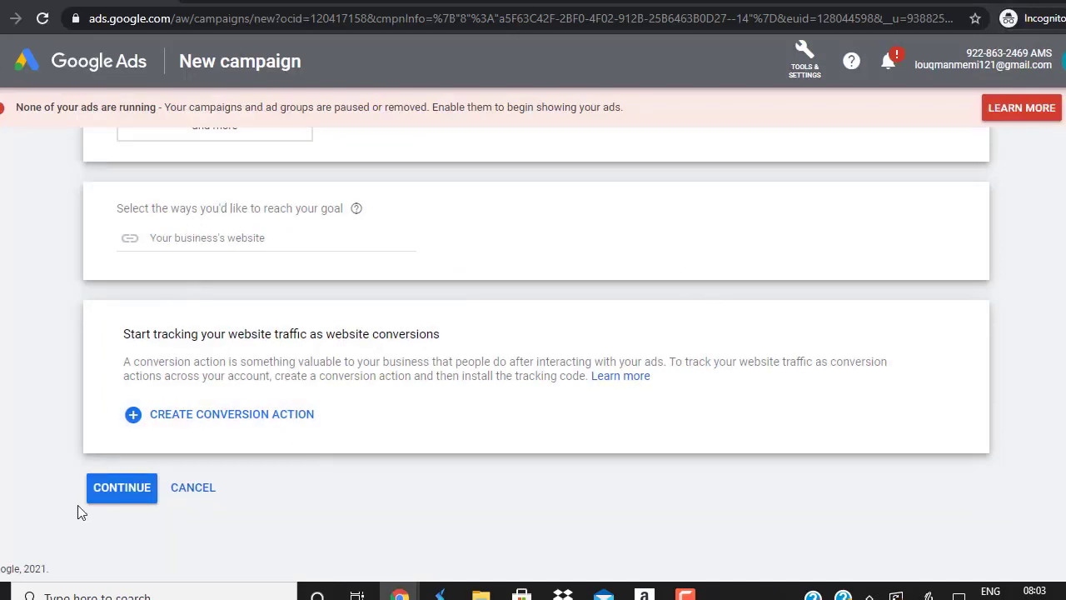
click(120, 491)
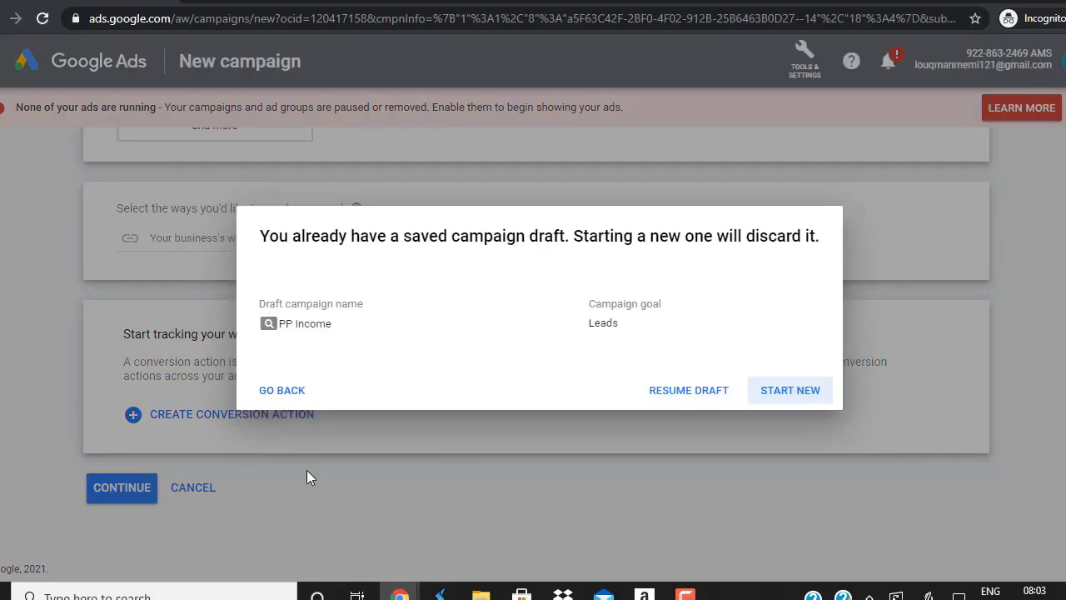
click(811, 399)
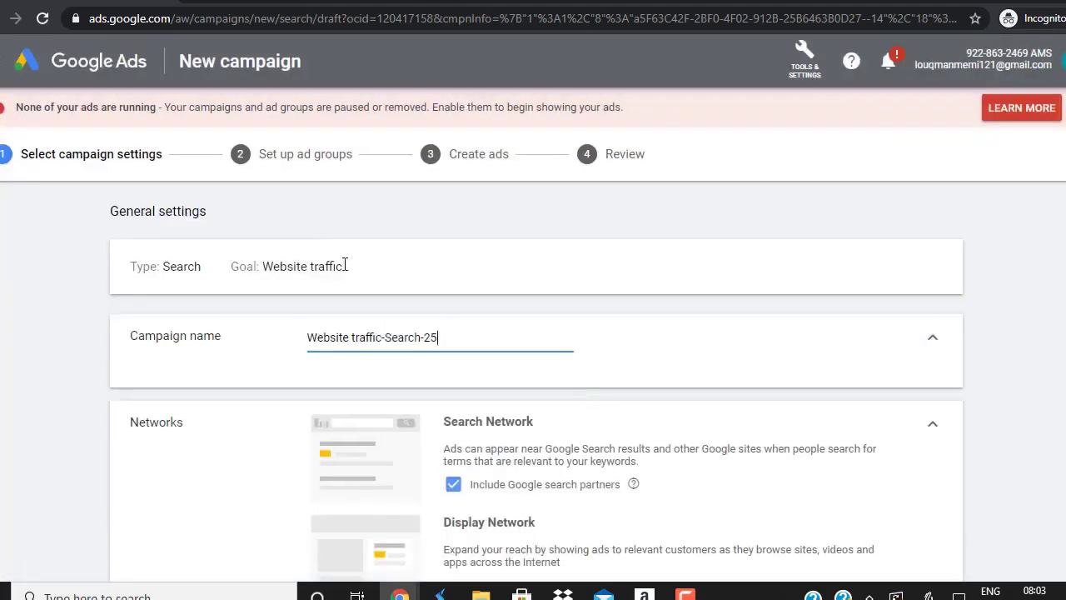
Step: Name the campaign TEDS and exclude both the Google Display Network and the Google search partners
triple_click(457, 338)
text(TEDS)
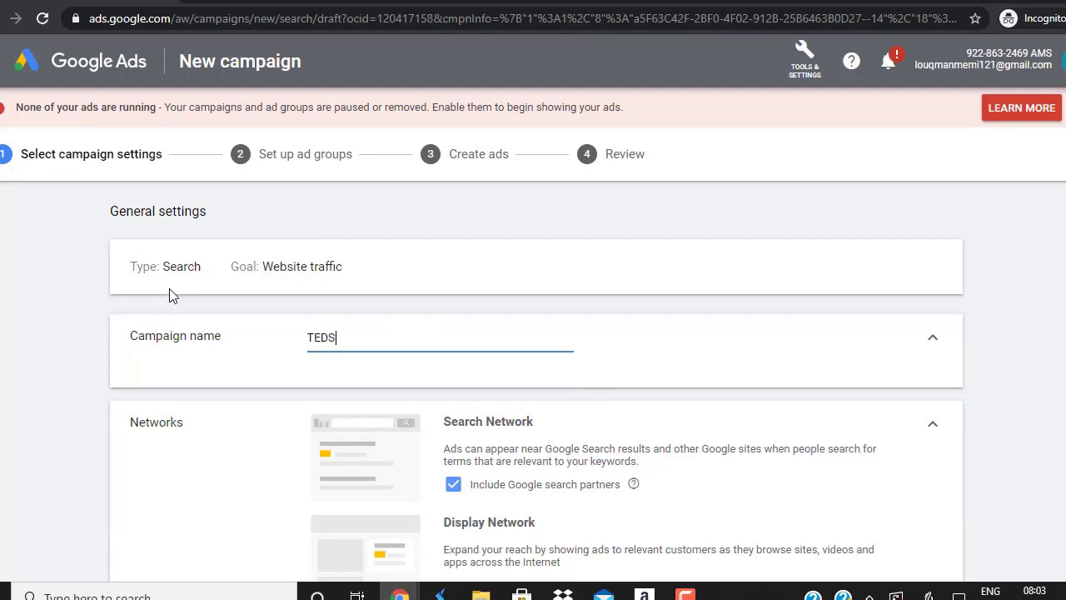
scroll(419, 432, down, 2)
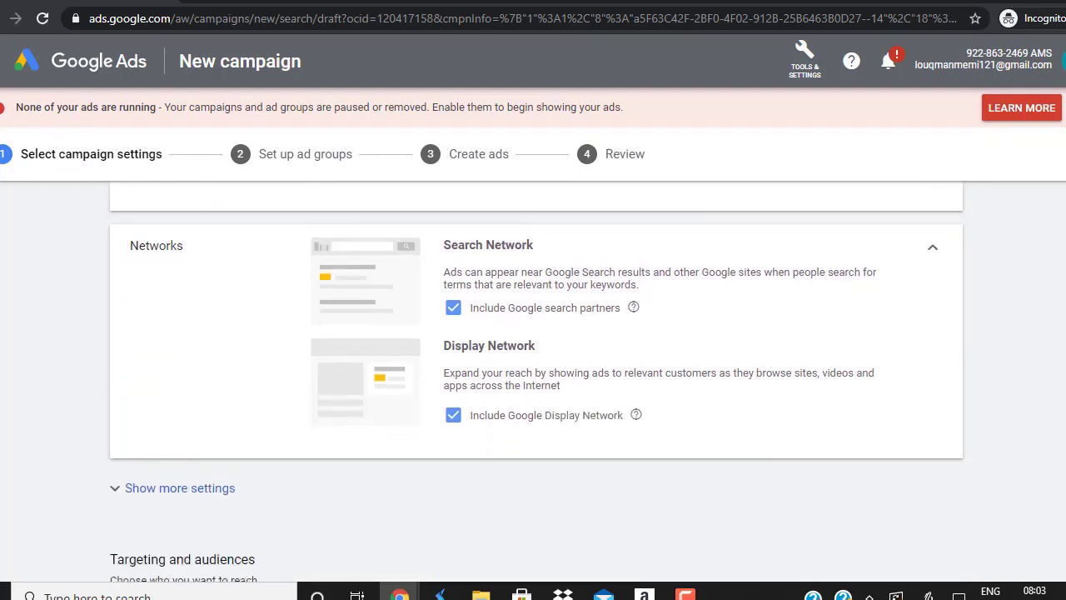
click(454, 416)
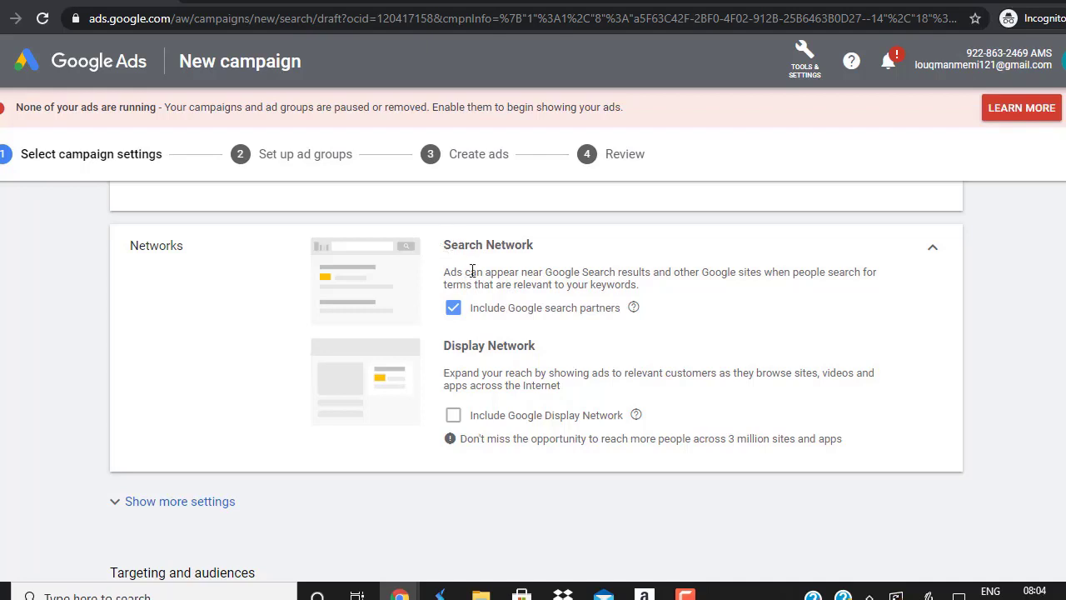
click(454, 308)
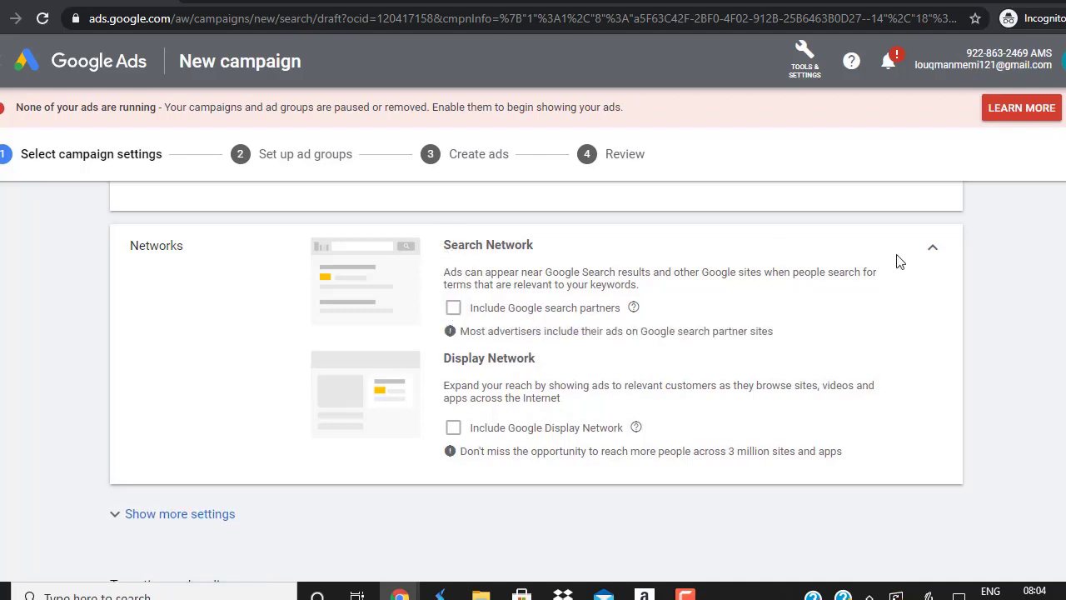
Step: Set the campaign's location targeting to another location and target the country United States
scroll(267, 331, down, 5)
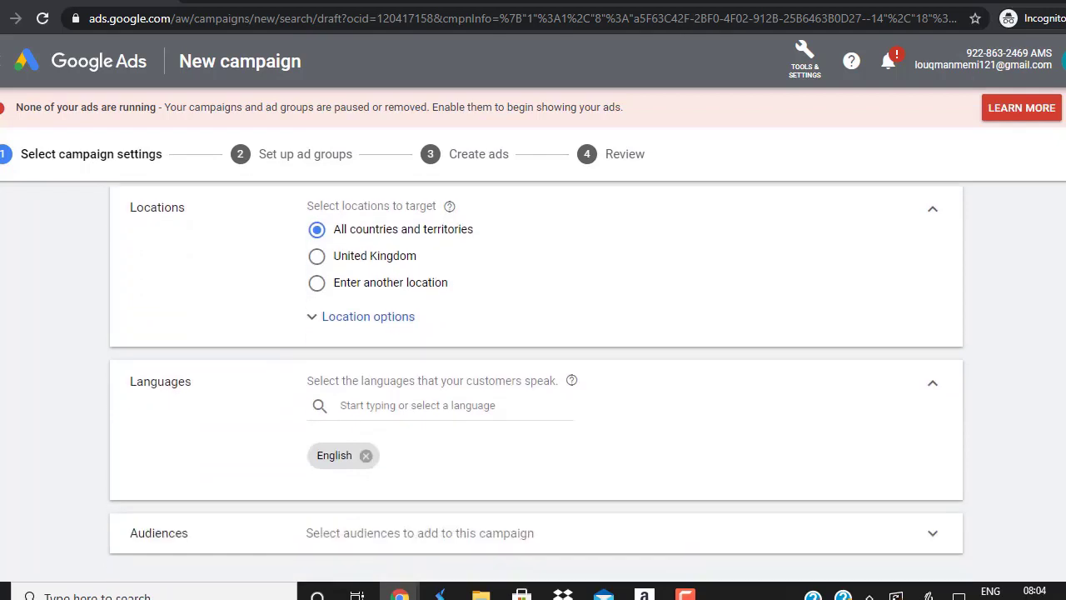
click(316, 283)
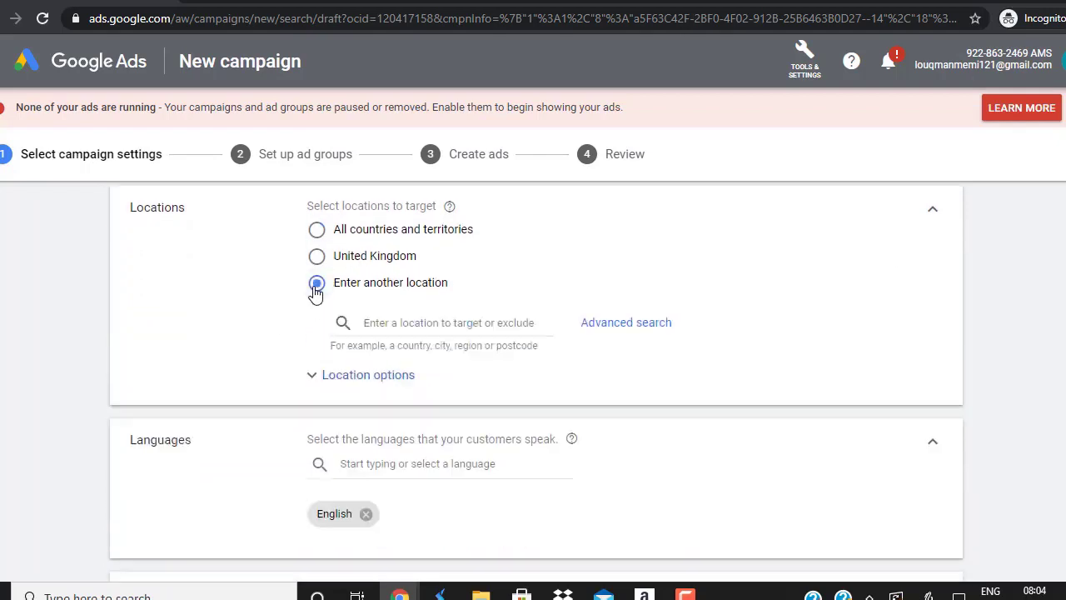
click(438, 322)
text(united)
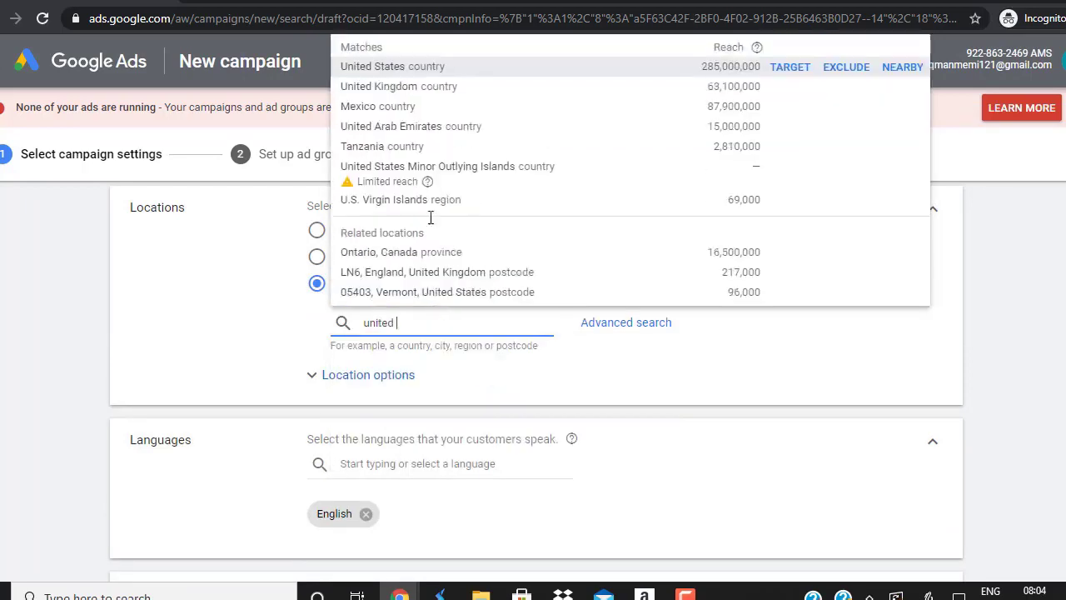
click(795, 66)
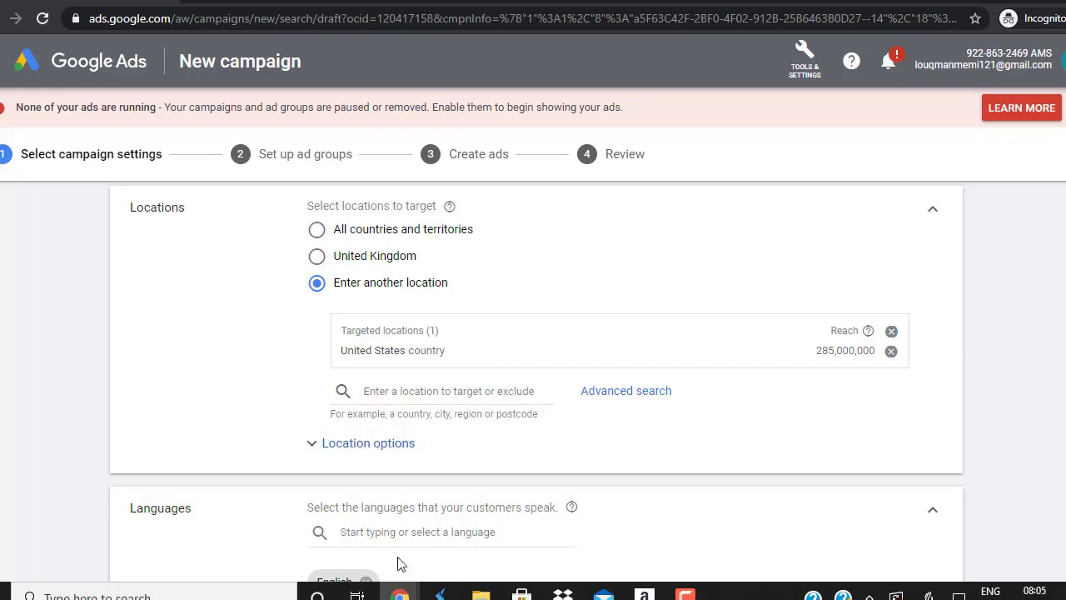
Step: Check the other browser window, and in the campaign's location options target by Presence and exclude by Presence or interest
mouse_move(400, 593)
click(348, 547)
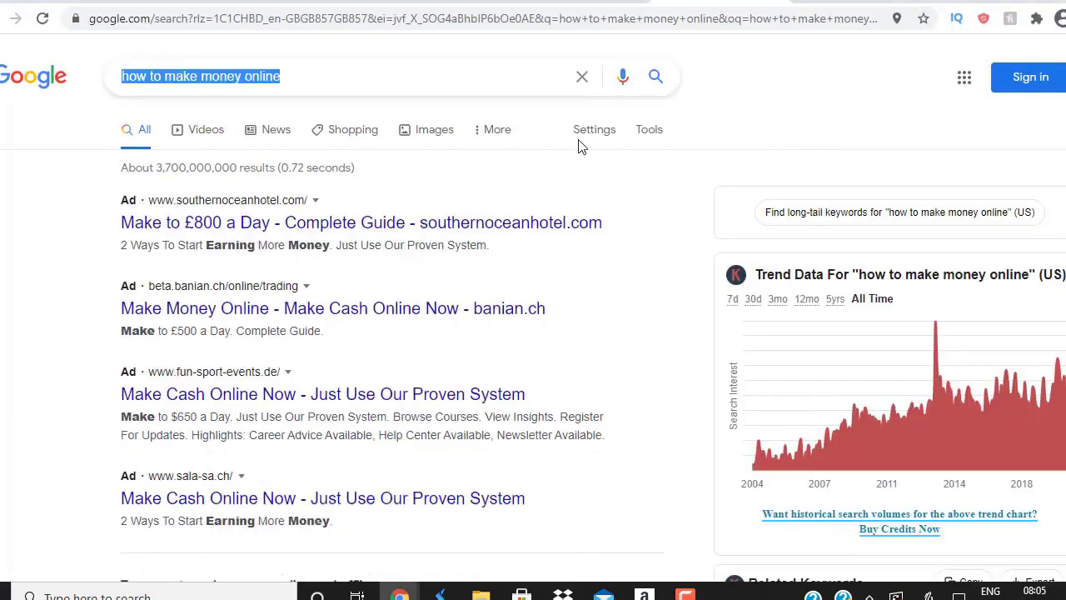
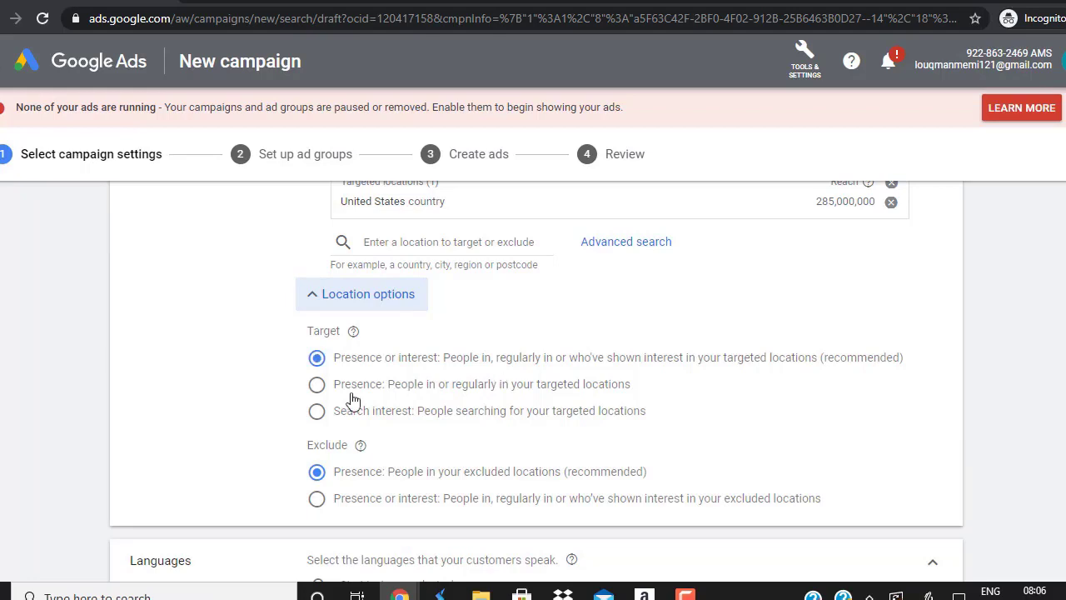
click(317, 385)
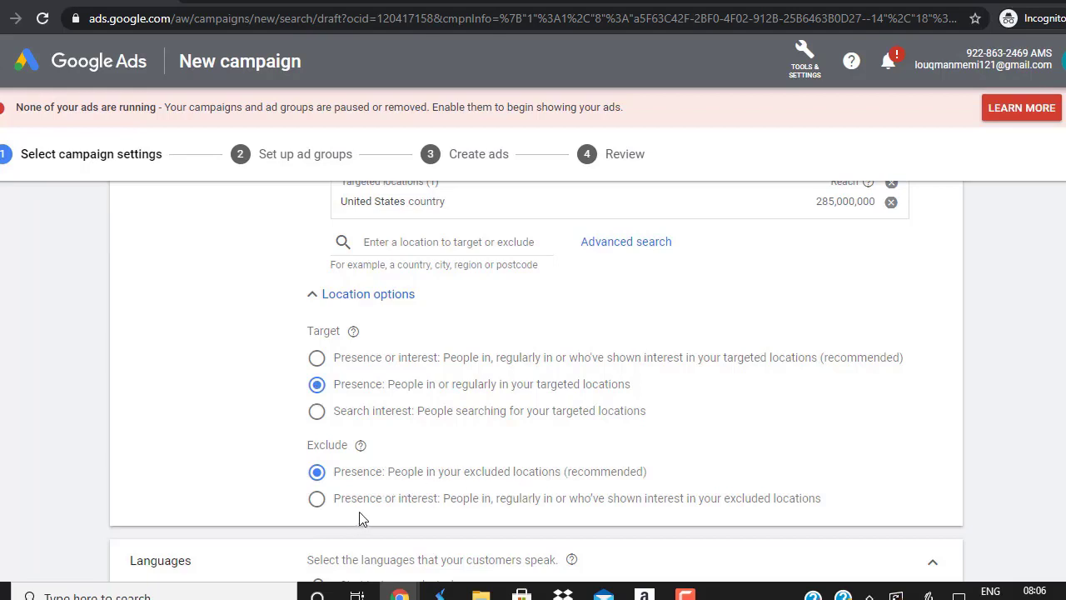
click(316, 500)
Step: Set the campaign's average daily budget to US$100.00
scroll(536, 380, down, 5)
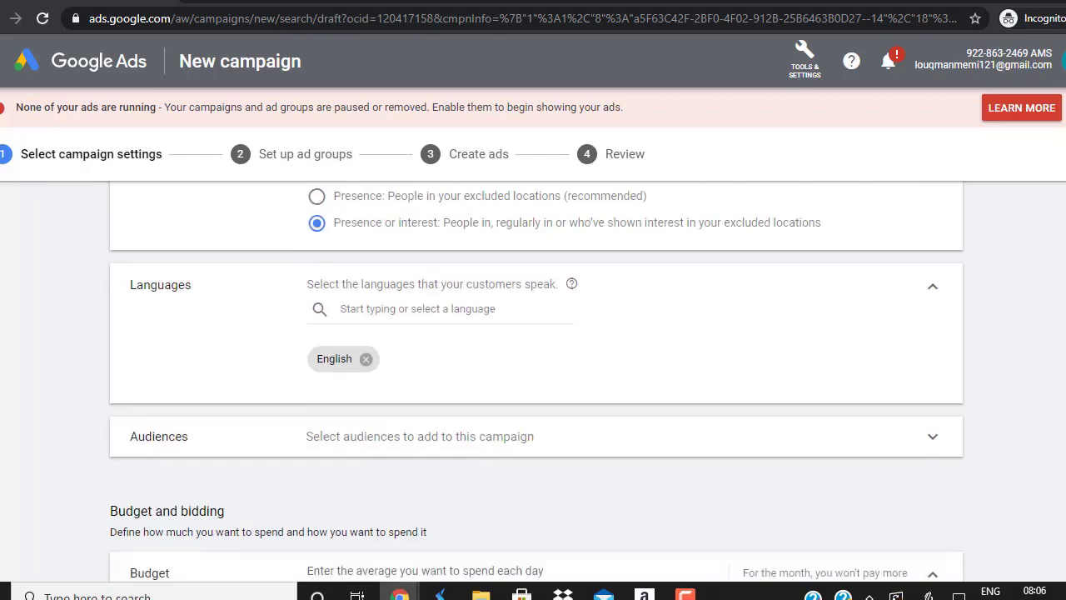
scroll(745, 307, up, 1)
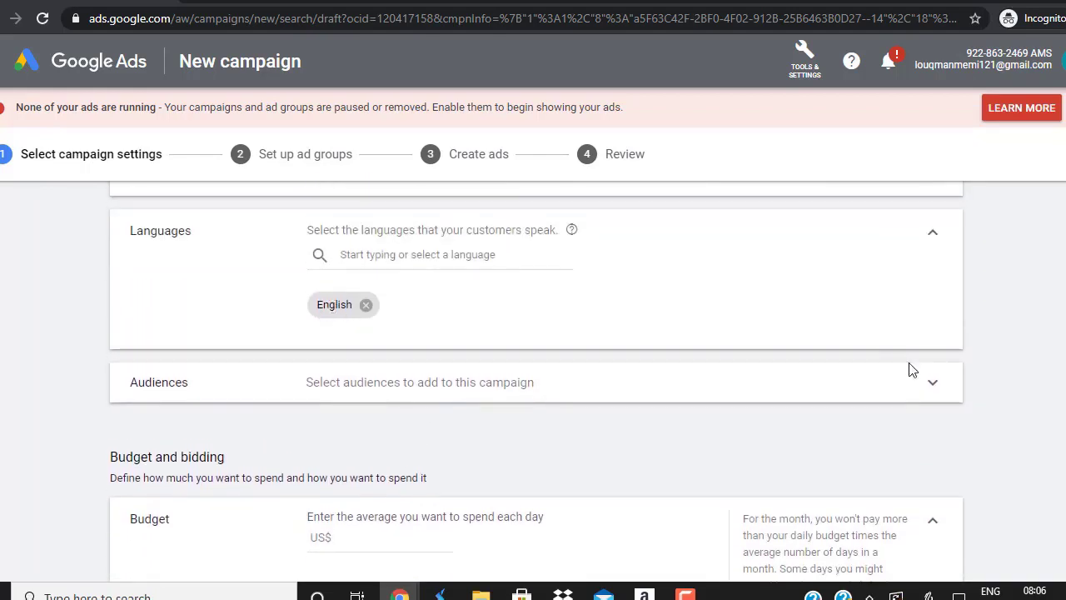
scroll(913, 371, down, 3)
scroll(488, 350, up, 2)
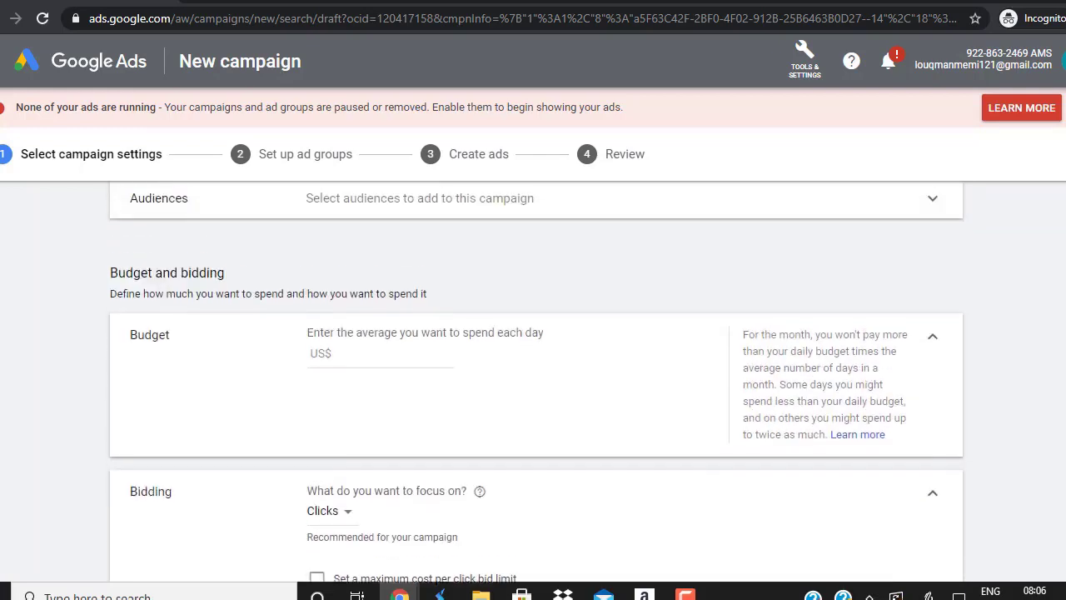
click(355, 369)
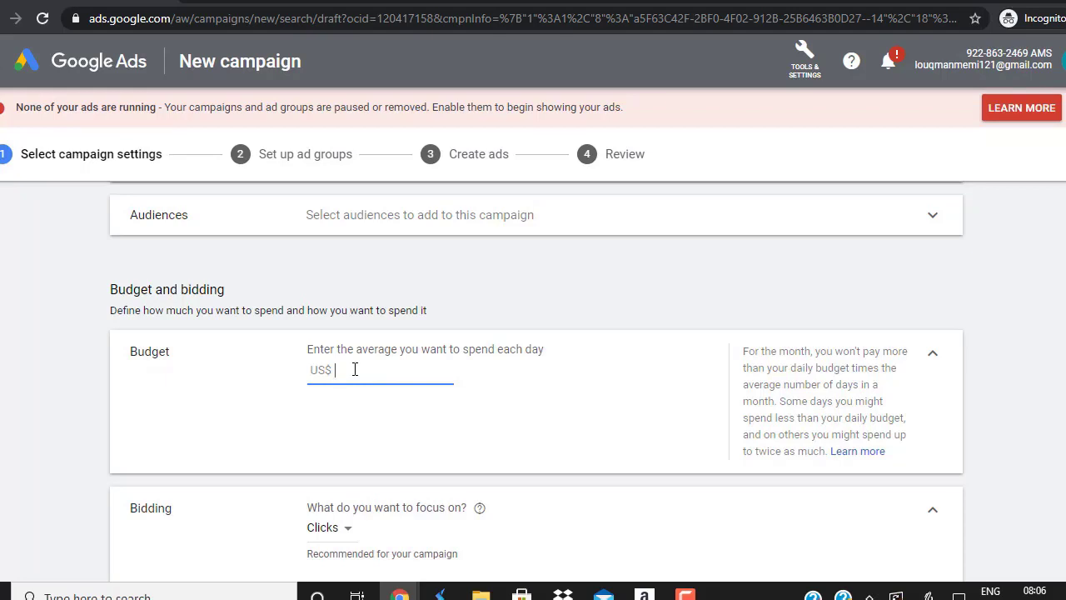
text(10)
key(BackSpace)
text(00)
click(473, 413)
scroll(333, 328, down, 2)
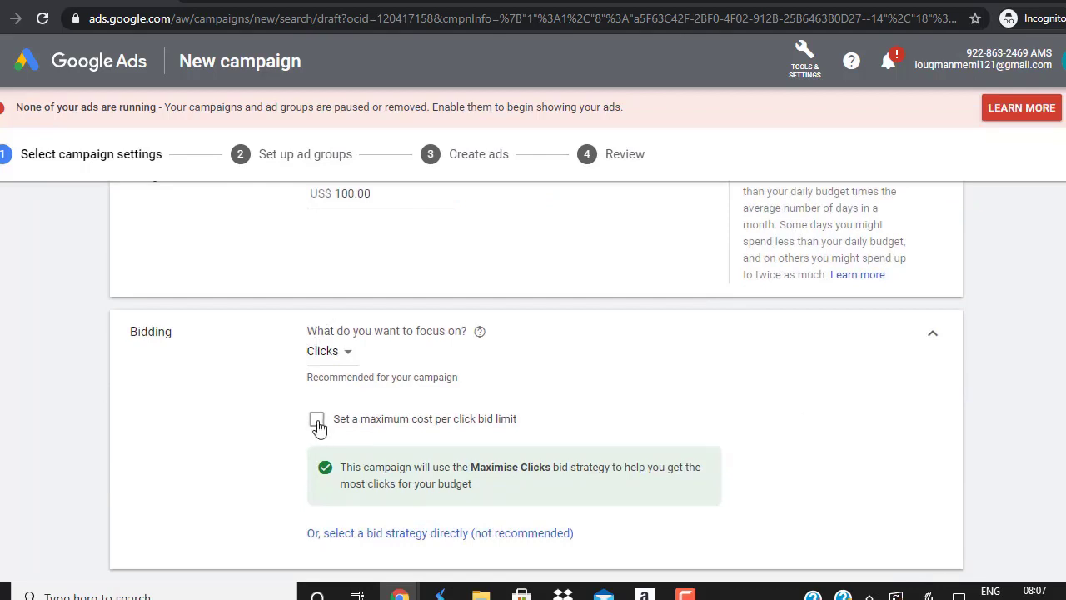
Step: Enable the maximum cost per click bid limit and set it to US$0.30
click(317, 422)
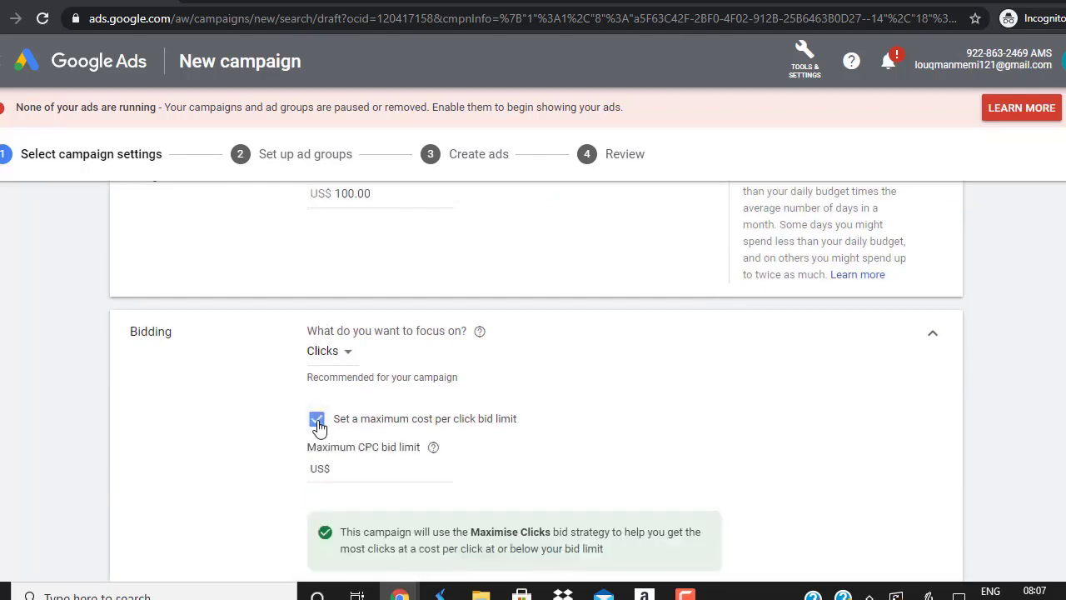
click(393, 467)
text(0.0)
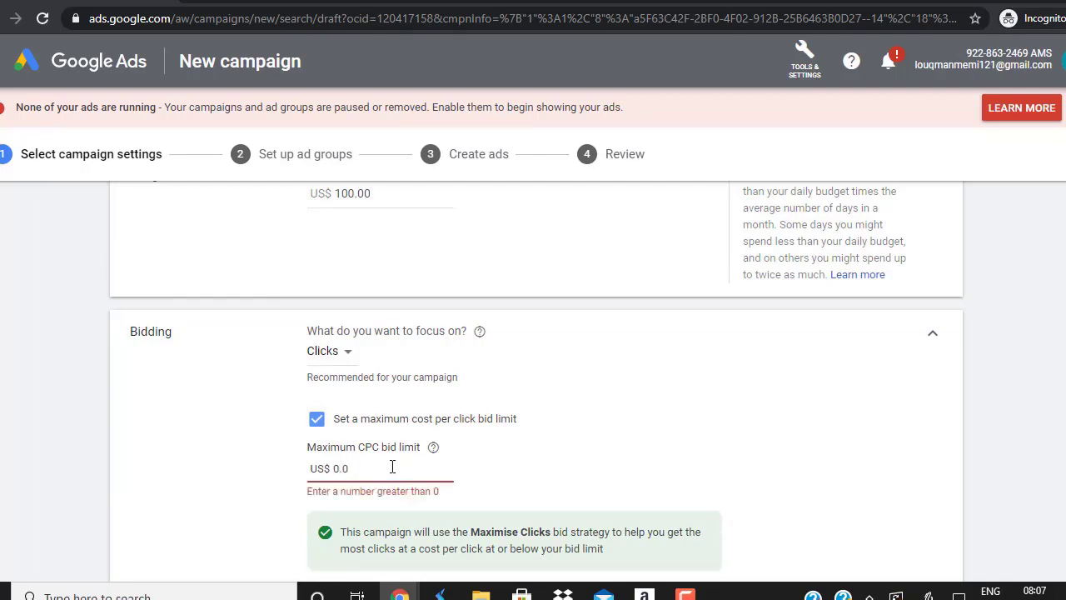
key(BackSpace)
text(30)
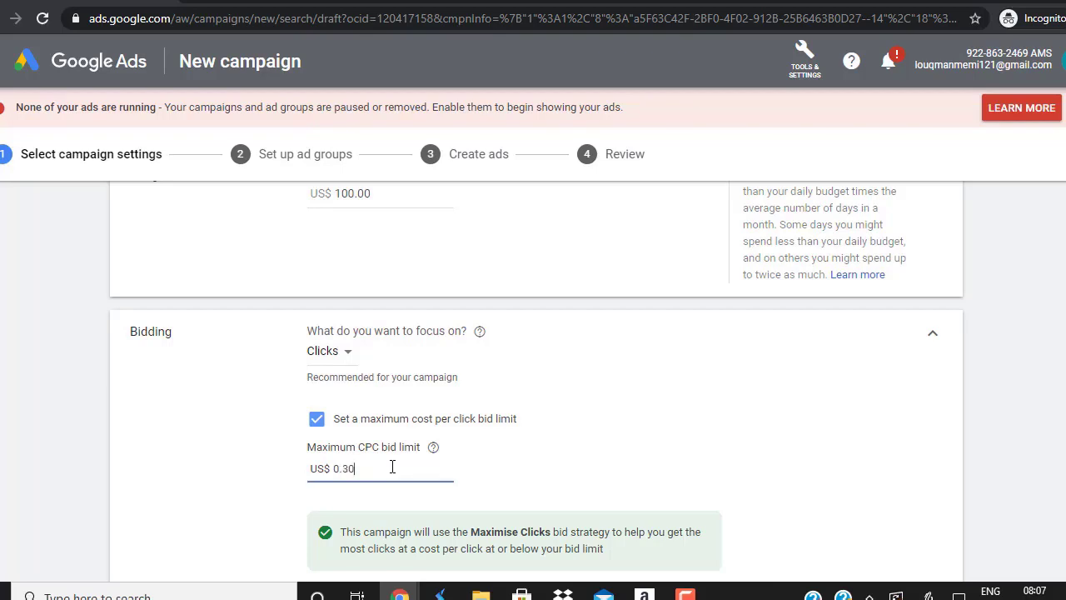
click(698, 450)
Step: Save the campaign settings without adding ad extensions and continue to the ad group setup
scroll(536, 378, down, 2)
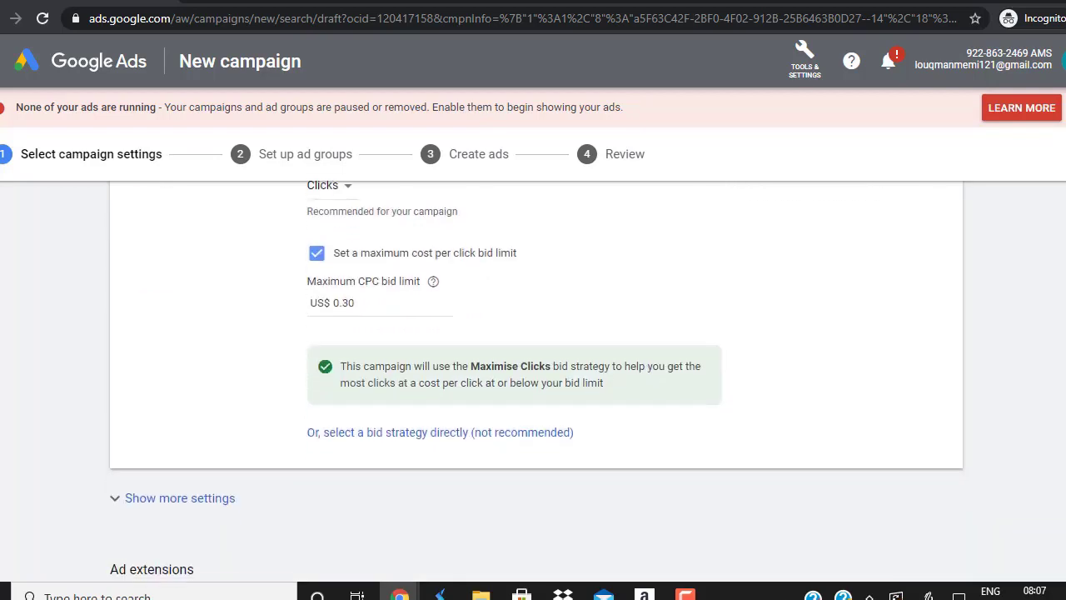
scroll(536, 377, down, 3)
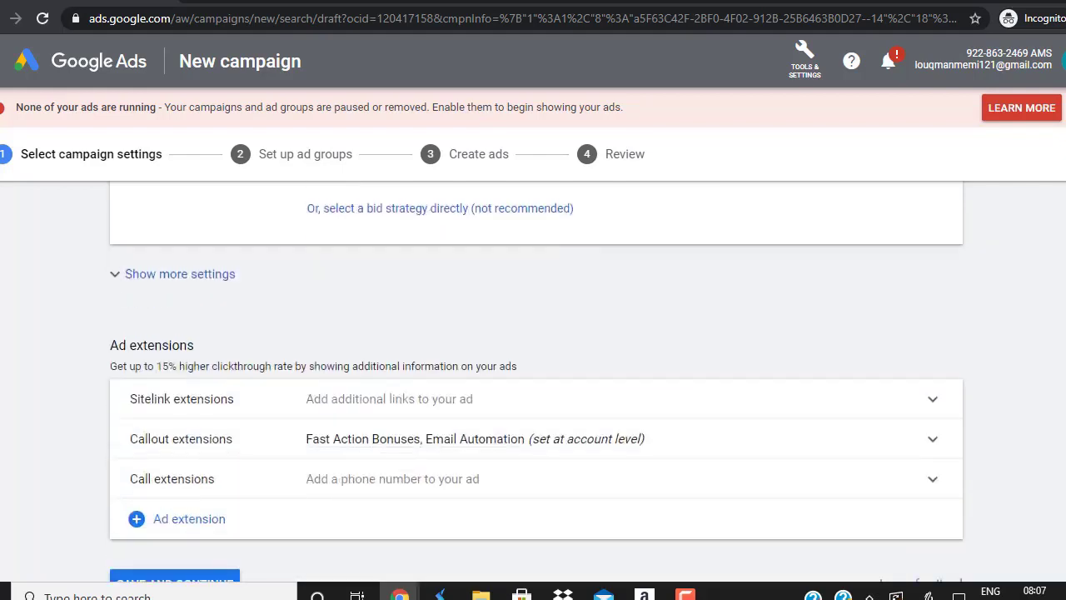
scroll(683, 562, down, 1)
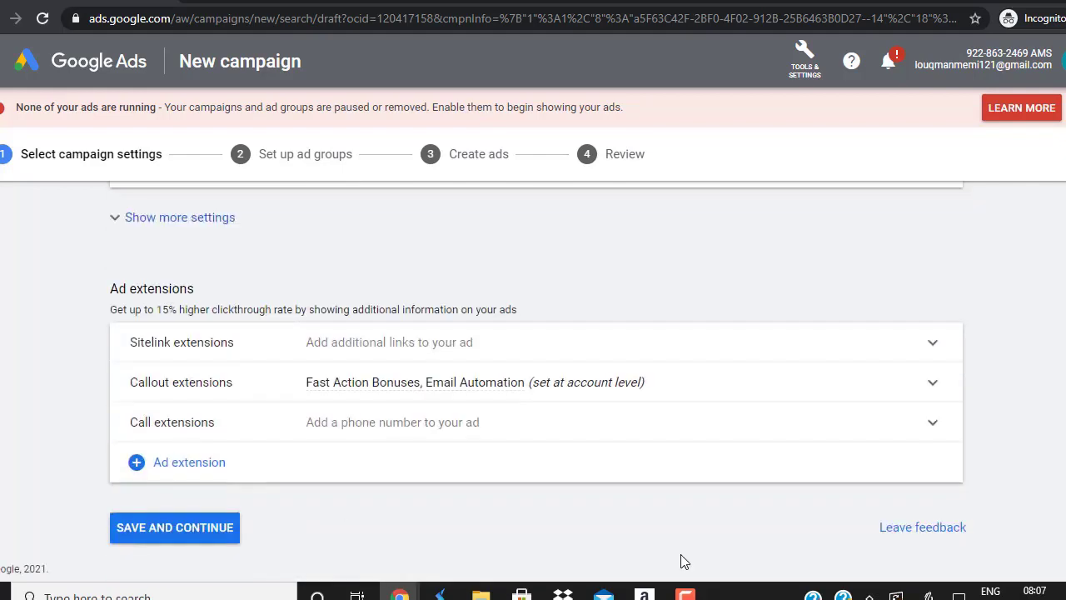
click(182, 537)
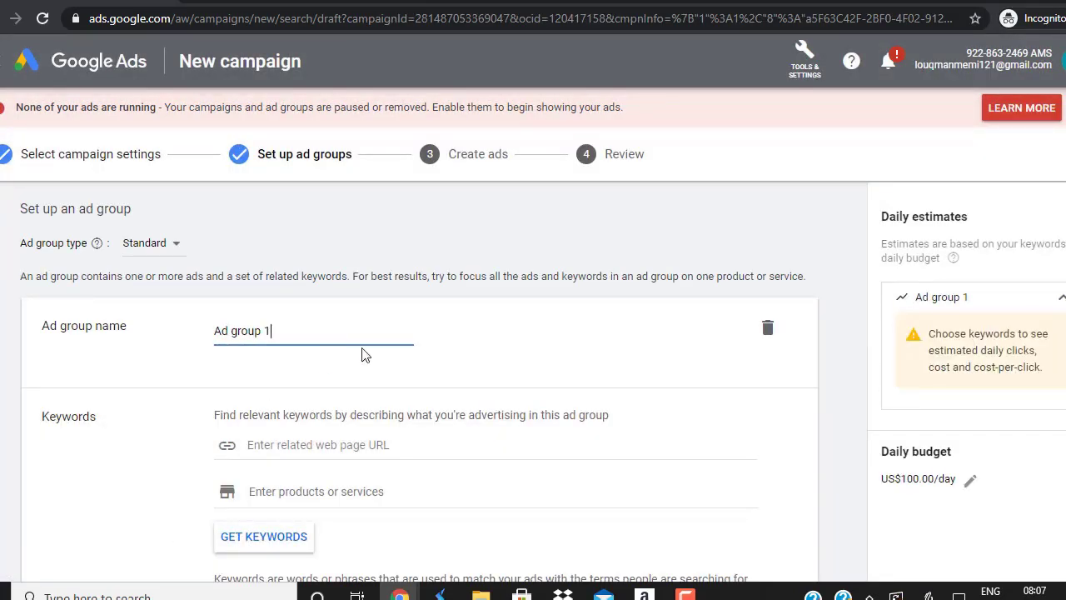
Step: Name the ad group TEDS and look up where the Keyword Planner tool is offered
drag(305, 333, 12, 312)
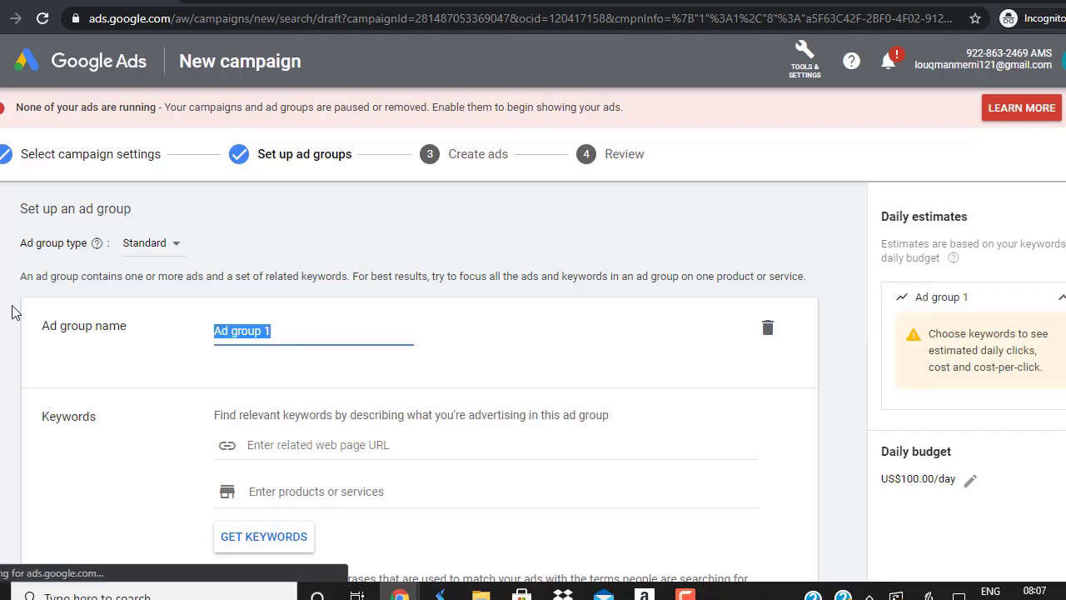
text(TEDS)
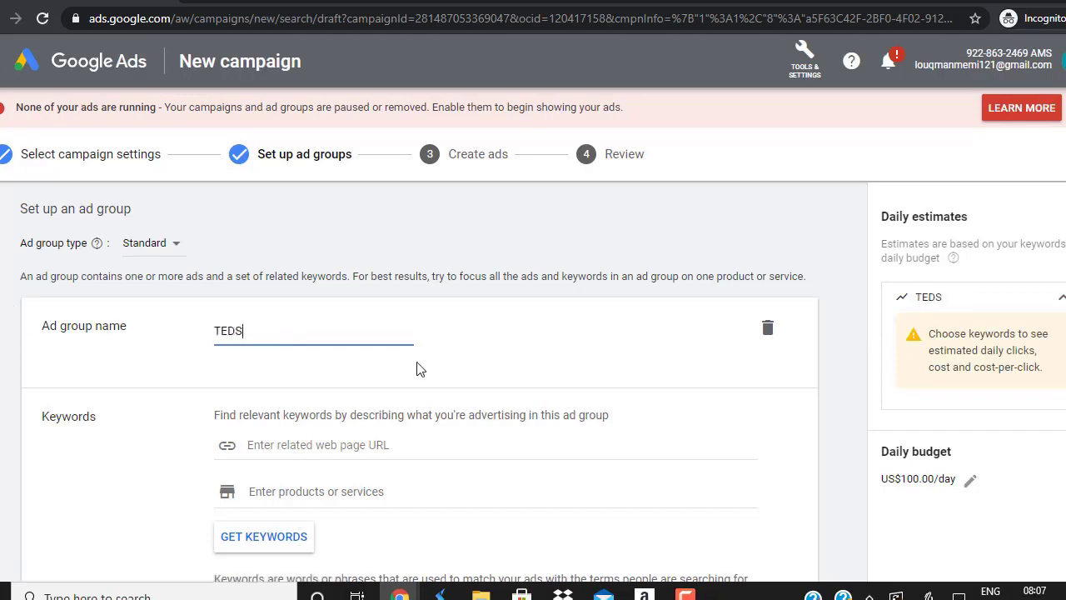
scroll(783, 311, down, 2)
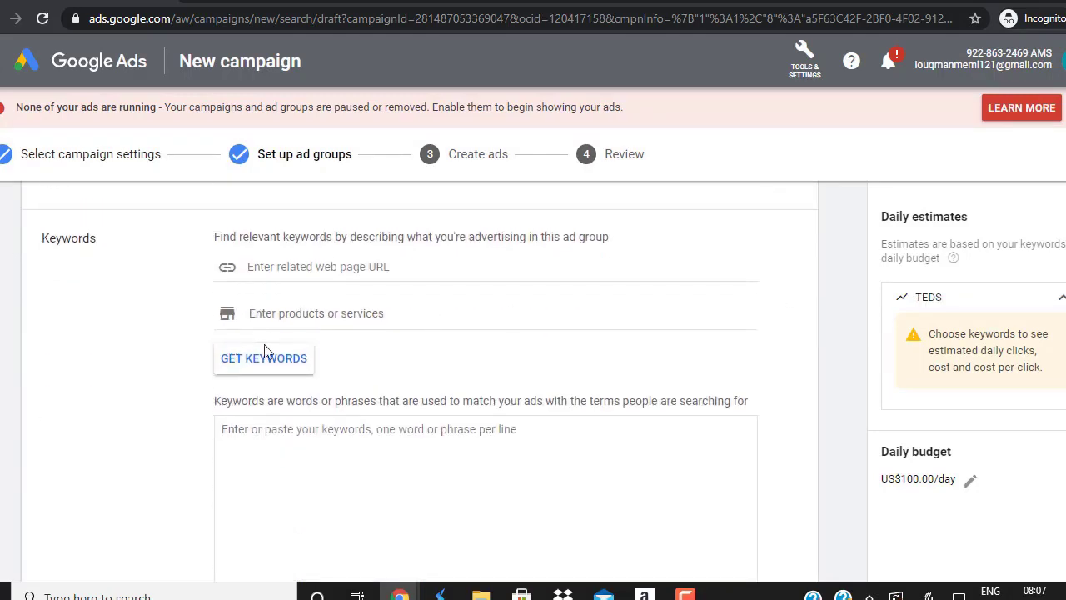
click(801, 75)
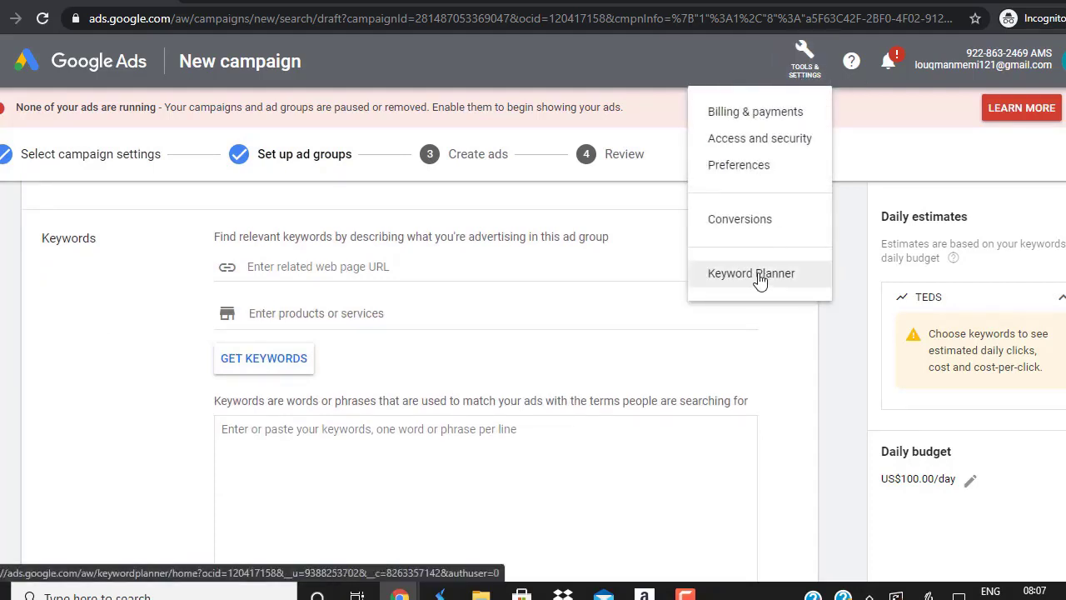
Step: Switch to Google search in the other browser window, search for "teds woodworking" and view its suggested related searches
mouse_move(399, 594)
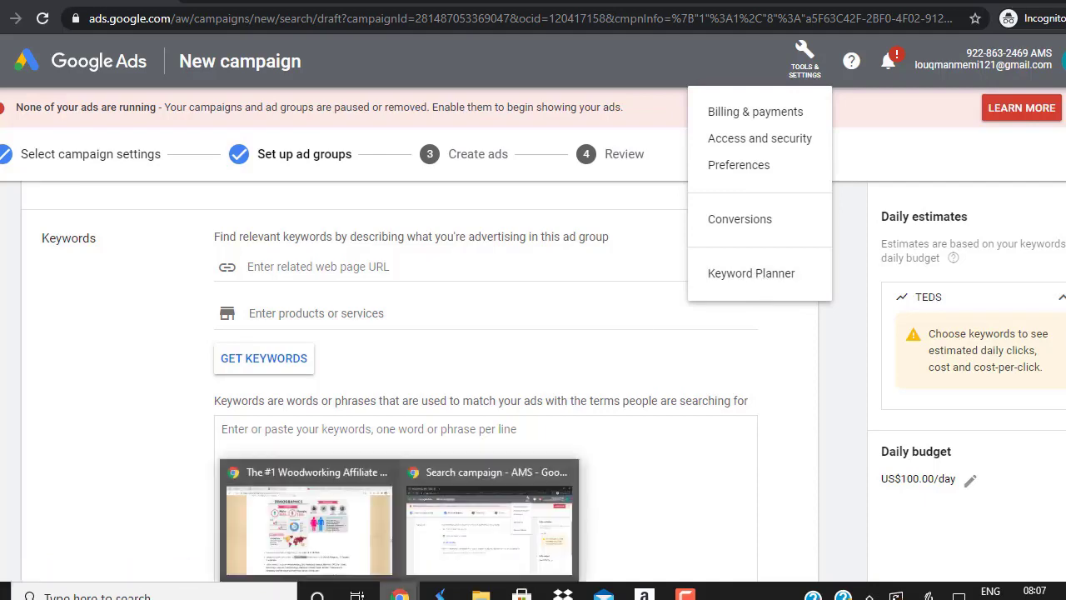
click(350, 533)
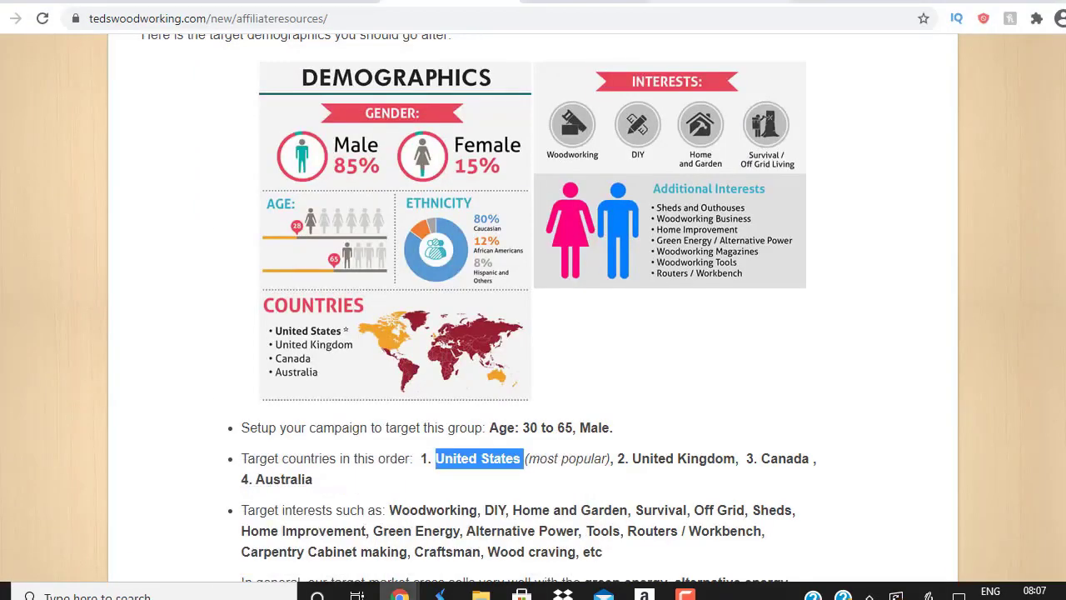
key(alt+Tab)
text(ted)
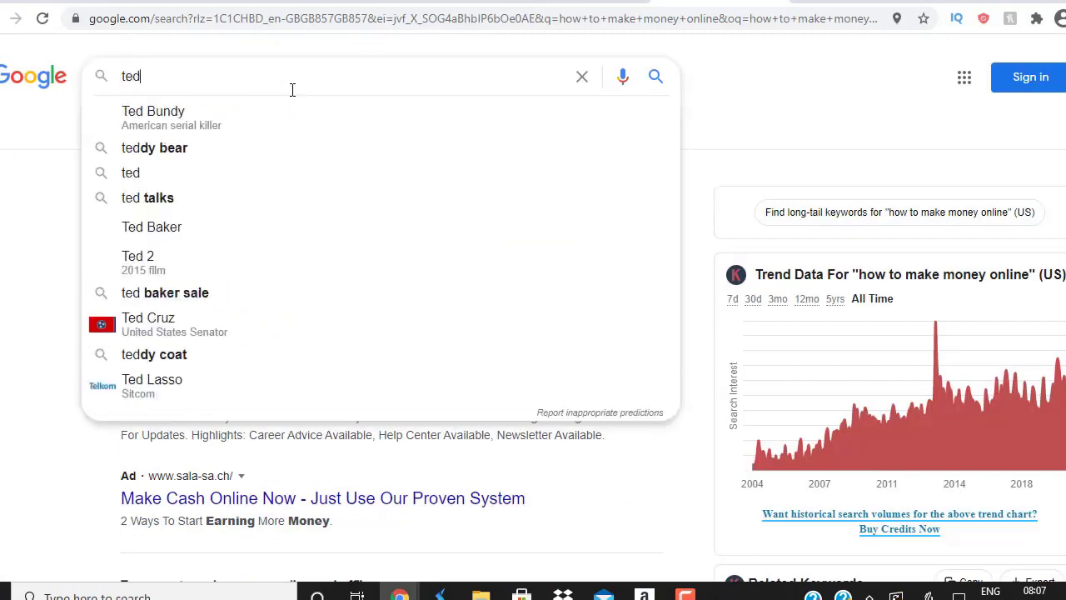
text(s woo)
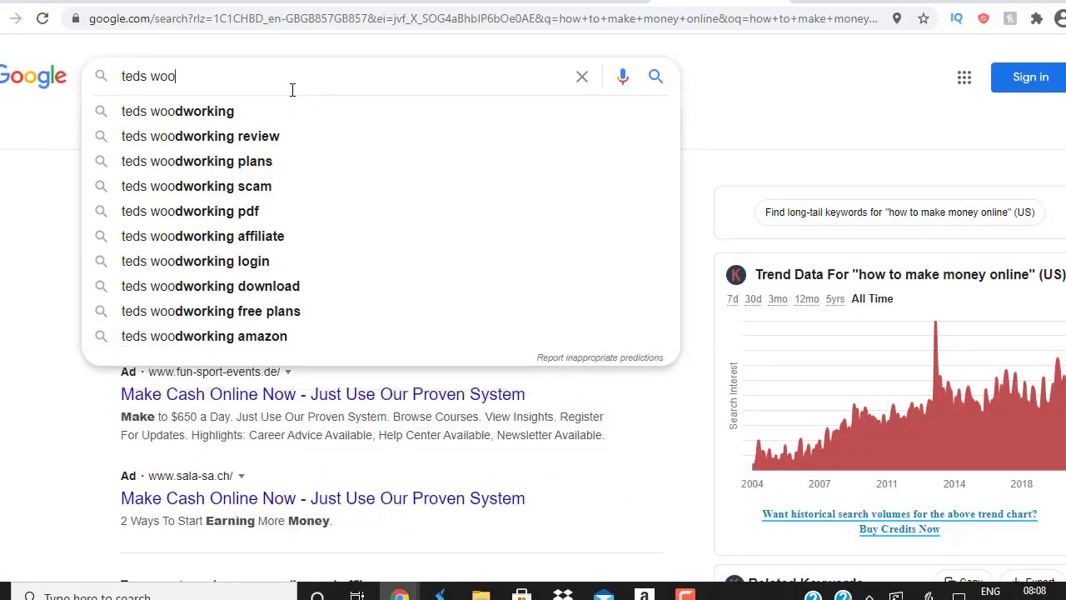
click(278, 109)
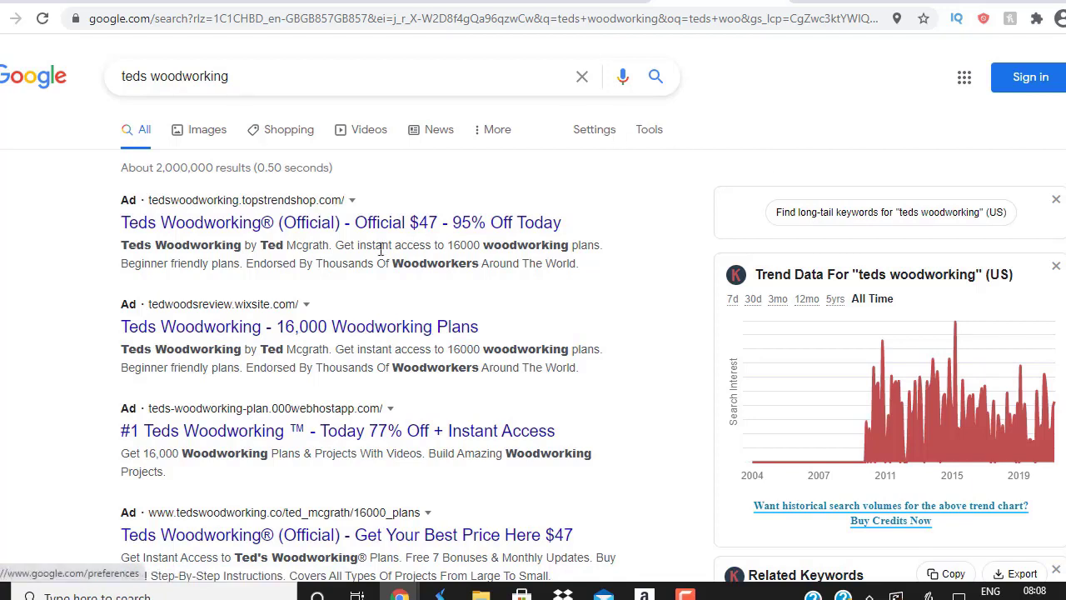
click(263, 76)
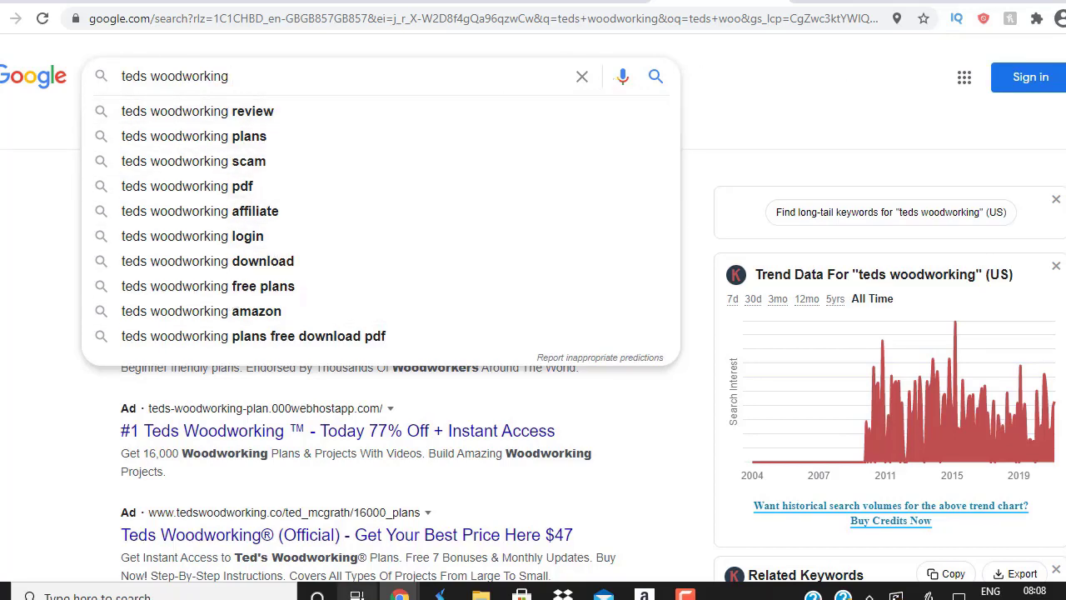
Step: Return to the Google Ads window and enter the ad group keywords "teds woodworking", "teds woodworking review" and "teds woodworking plan", one per line
mouse_move(400, 595)
click(511, 528)
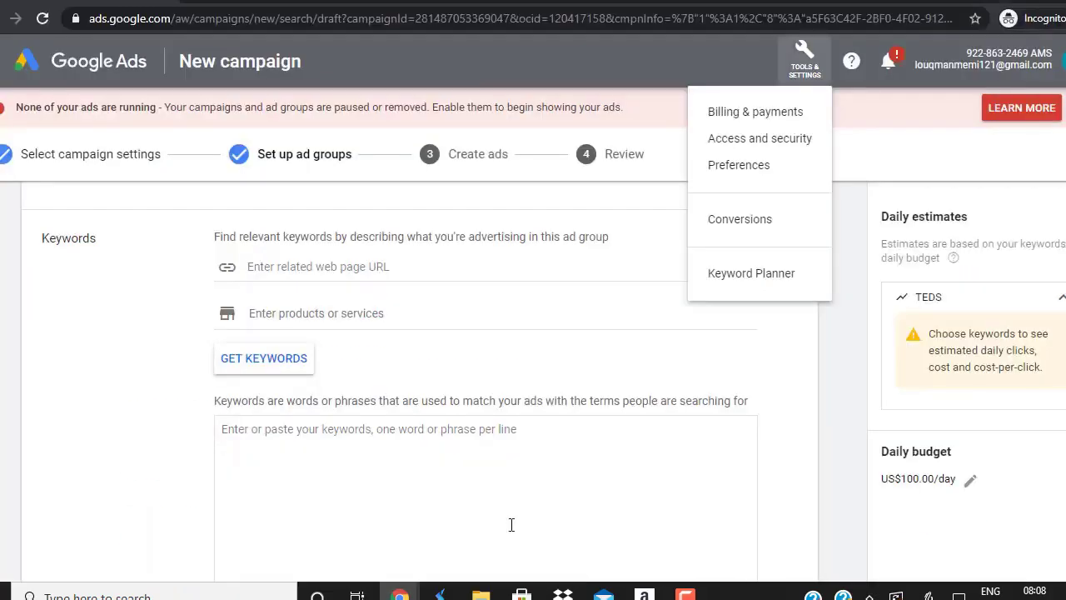
click(501, 487)
text(te)
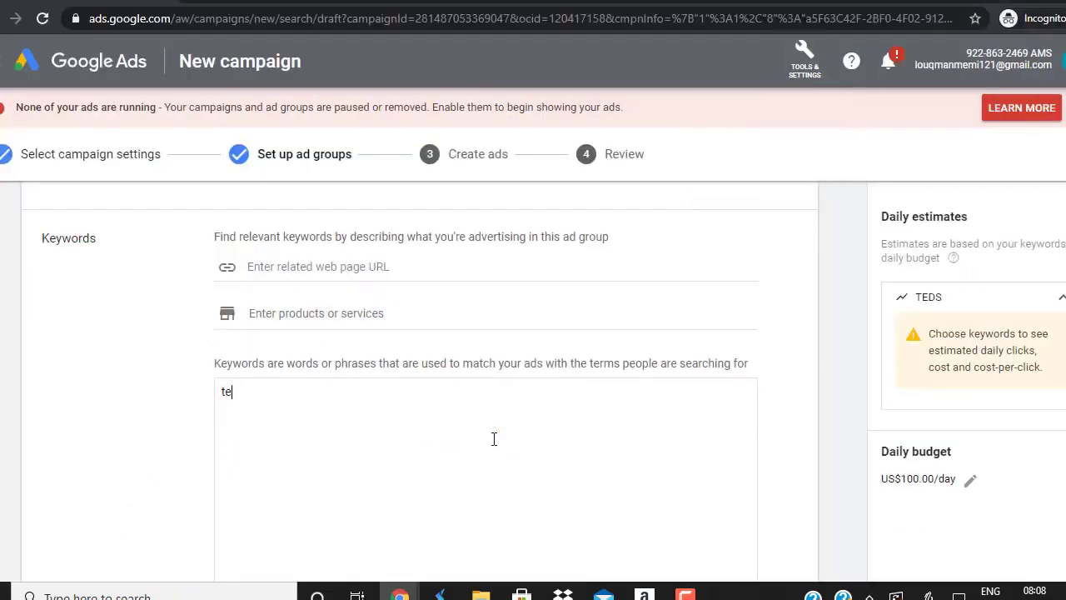
text(ds woodwork)
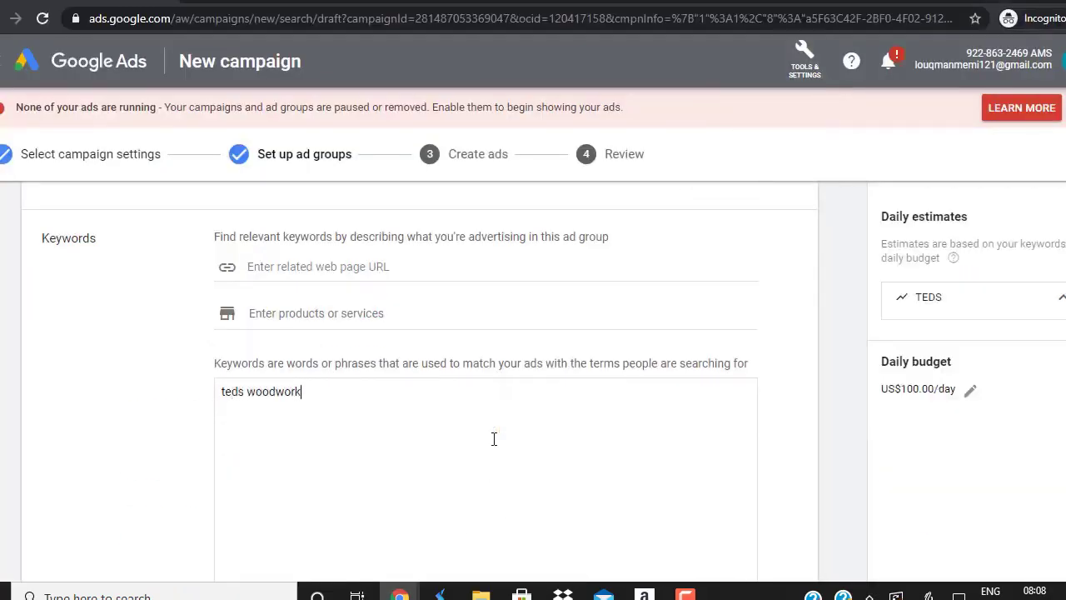
text(ing teds woodworking r)
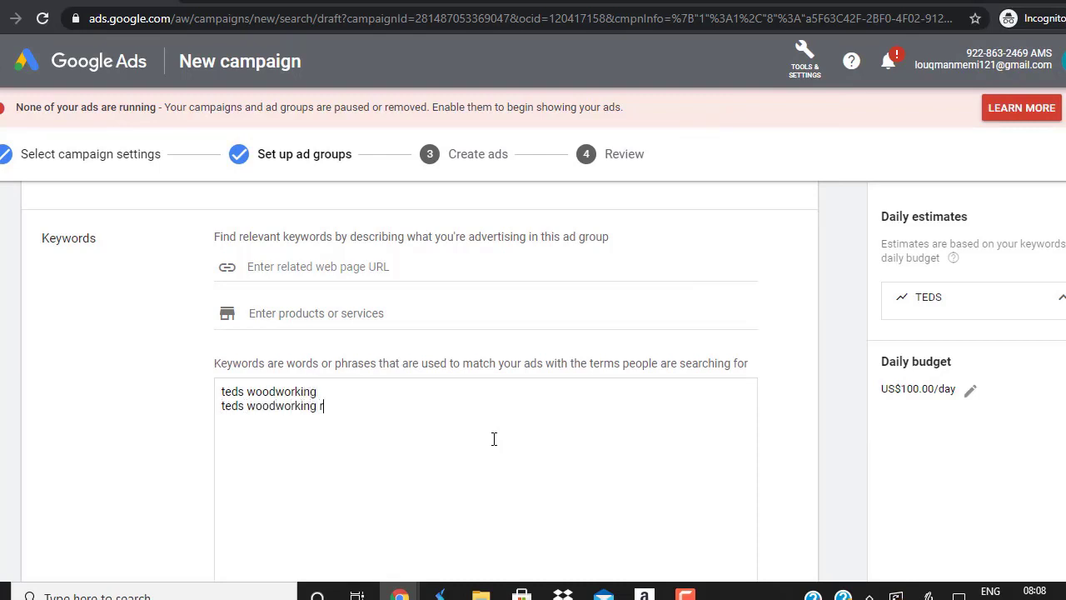
text(eview teds woodworking plan)
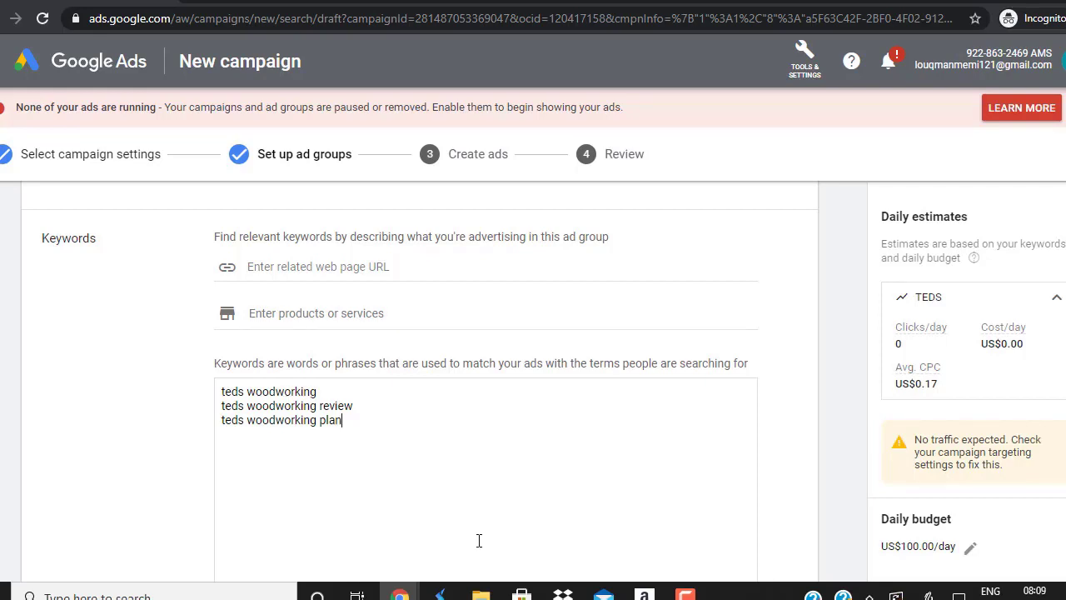
Step: Switch to the Google search window, look over the "teds woodworking" search suggestions and dismiss them
mouse_move(399, 593)
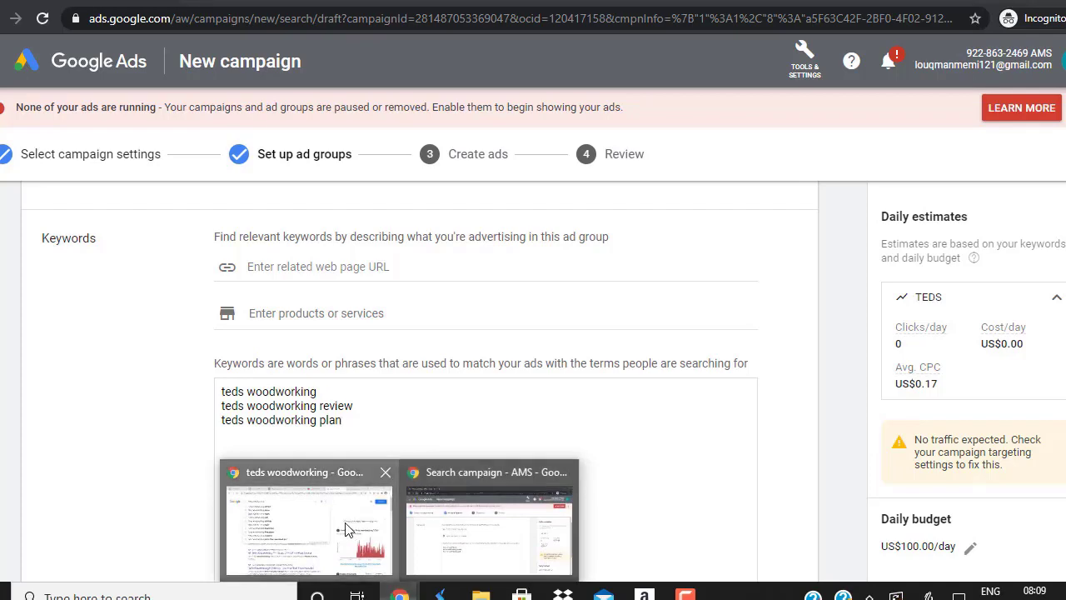
click(345, 533)
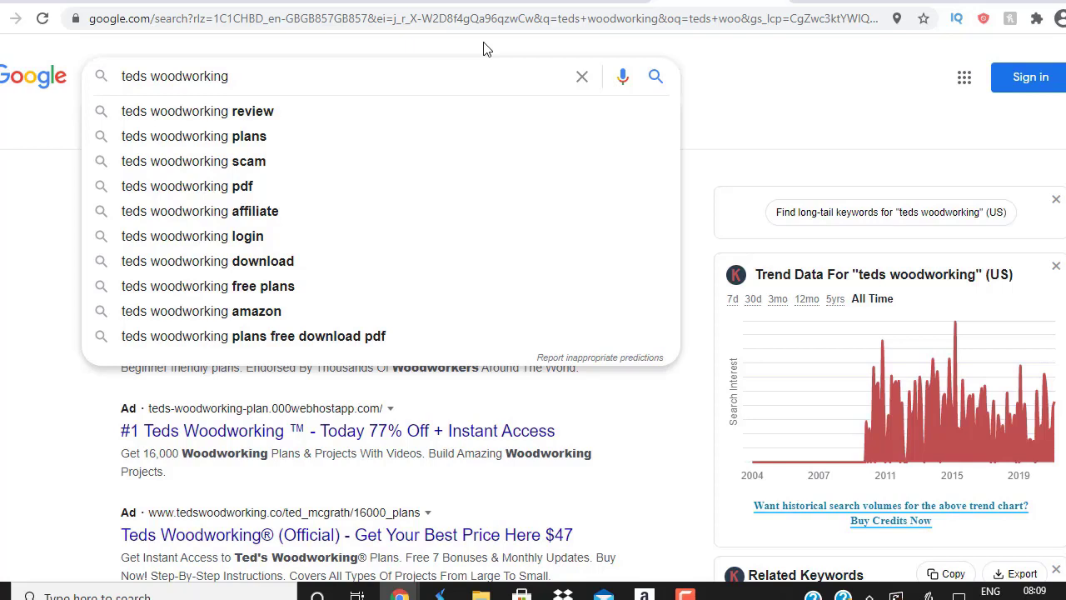
click(739, 92)
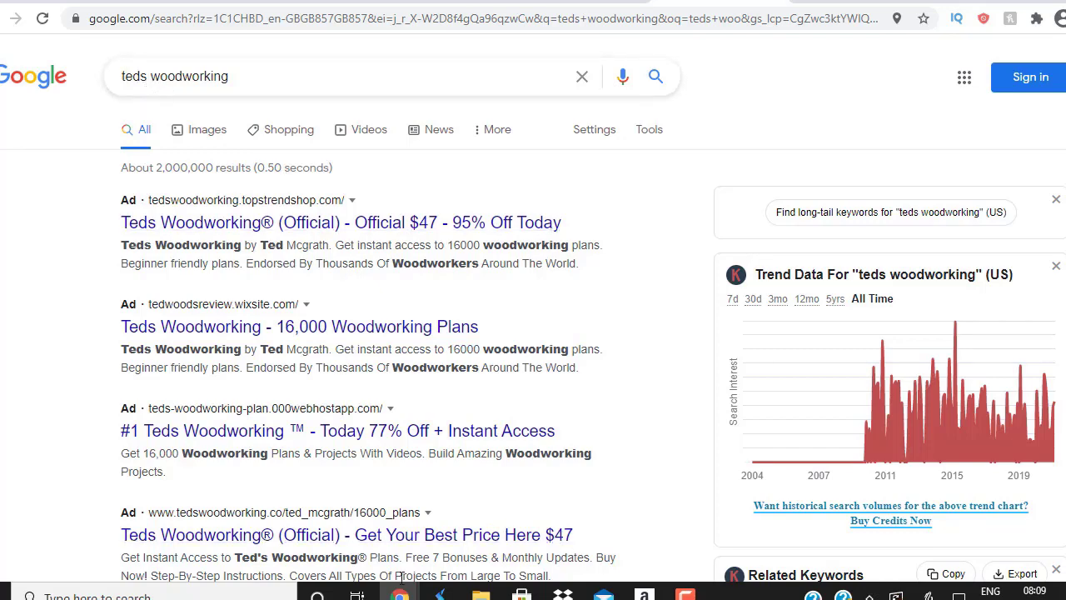
Step: Go back to Google Ads, save the TEDS ad group with its keywords and continue to the new text ad form
mouse_move(399, 592)
click(479, 546)
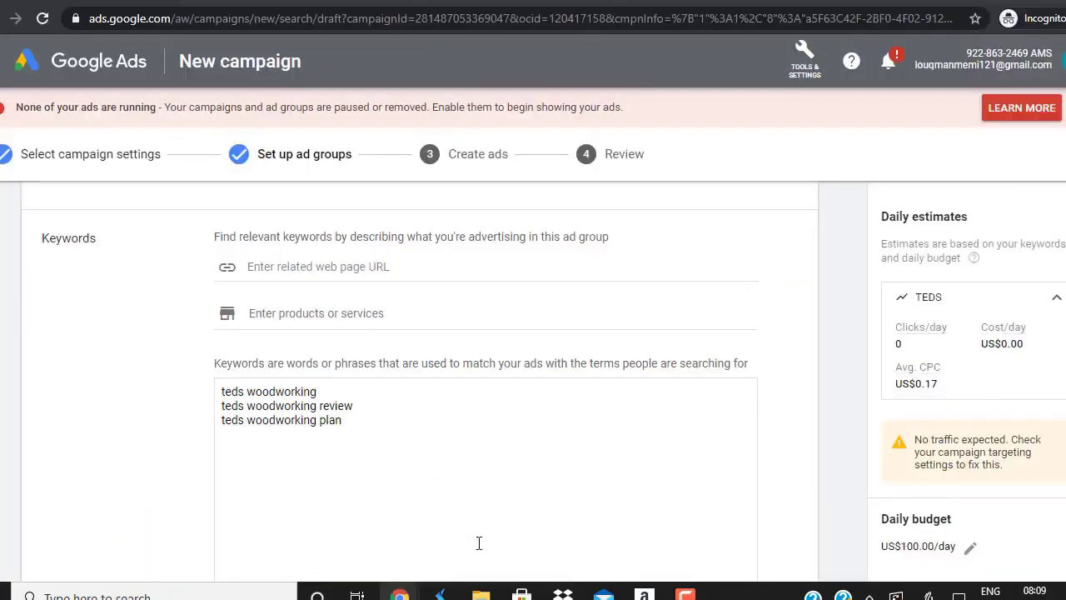
scroll(293, 482, down, 3)
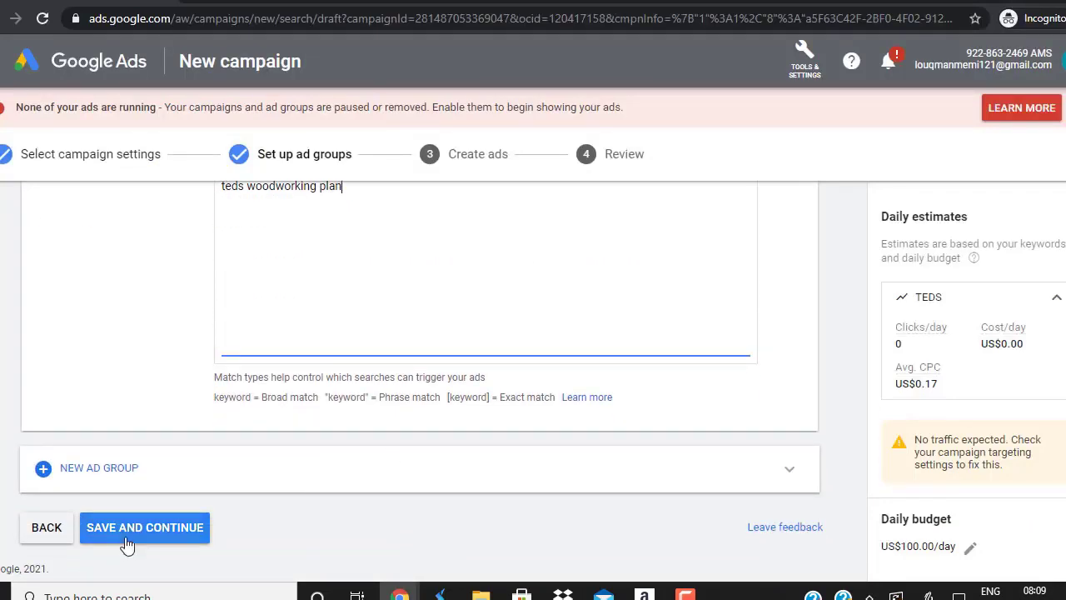
click(141, 533)
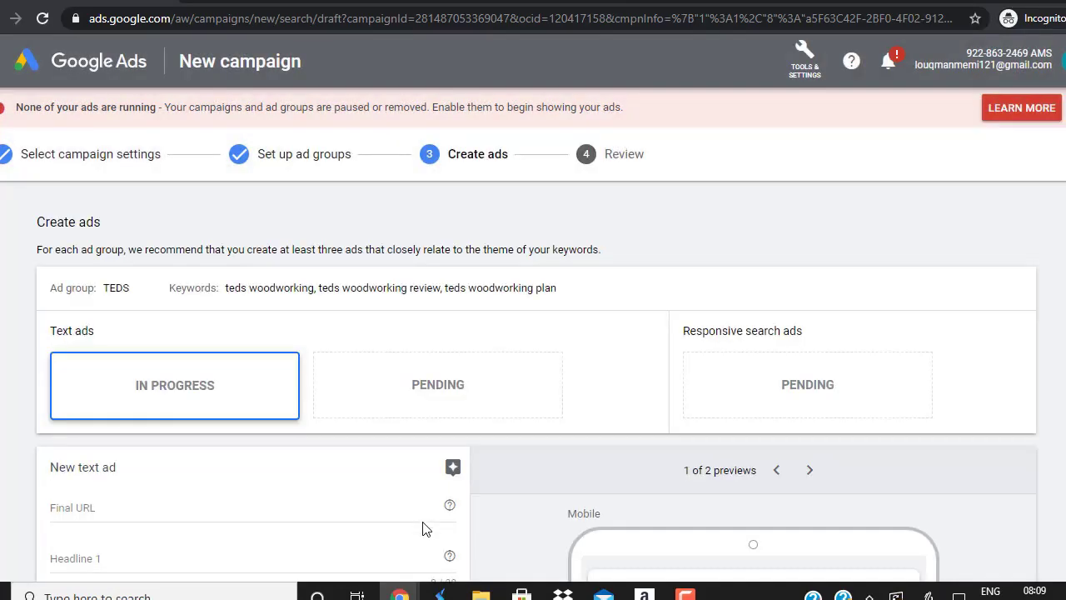
scroll(578, 302, down, 3)
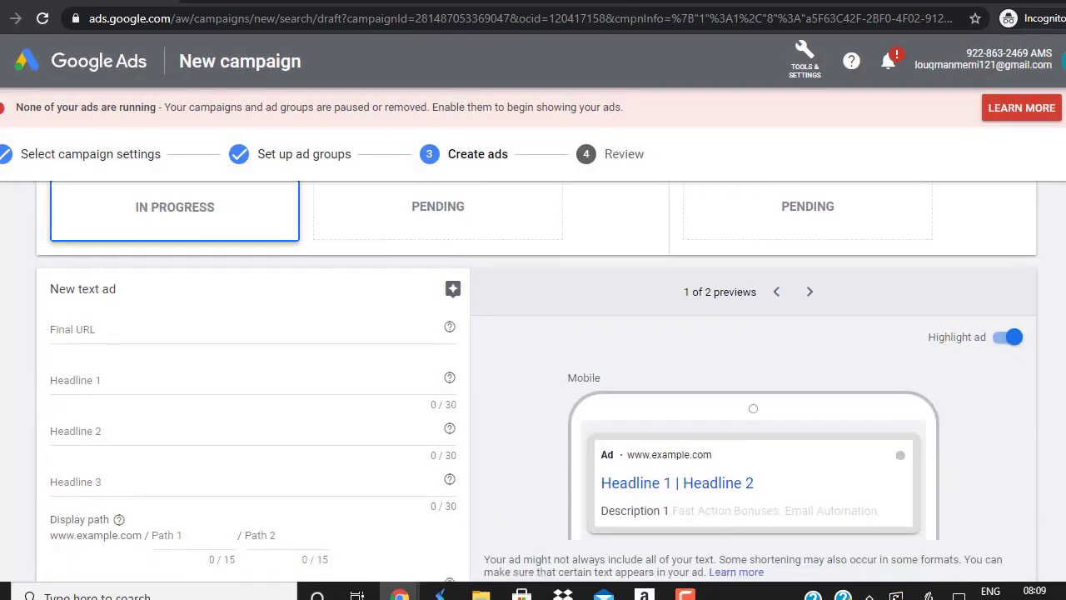
click(685, 592)
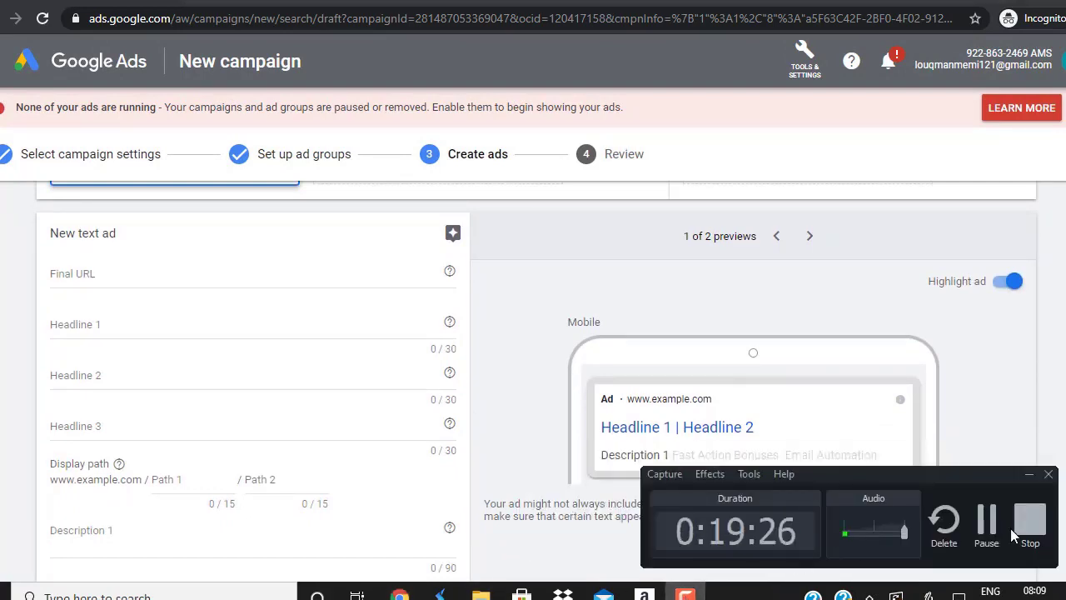
click(991, 530)
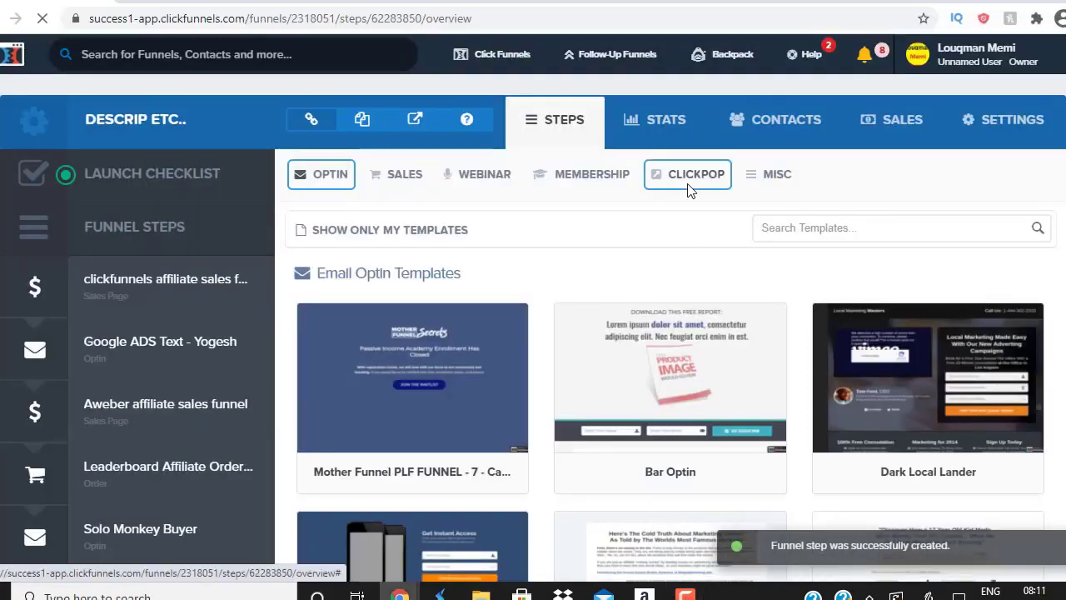
mouse_move(598, 324)
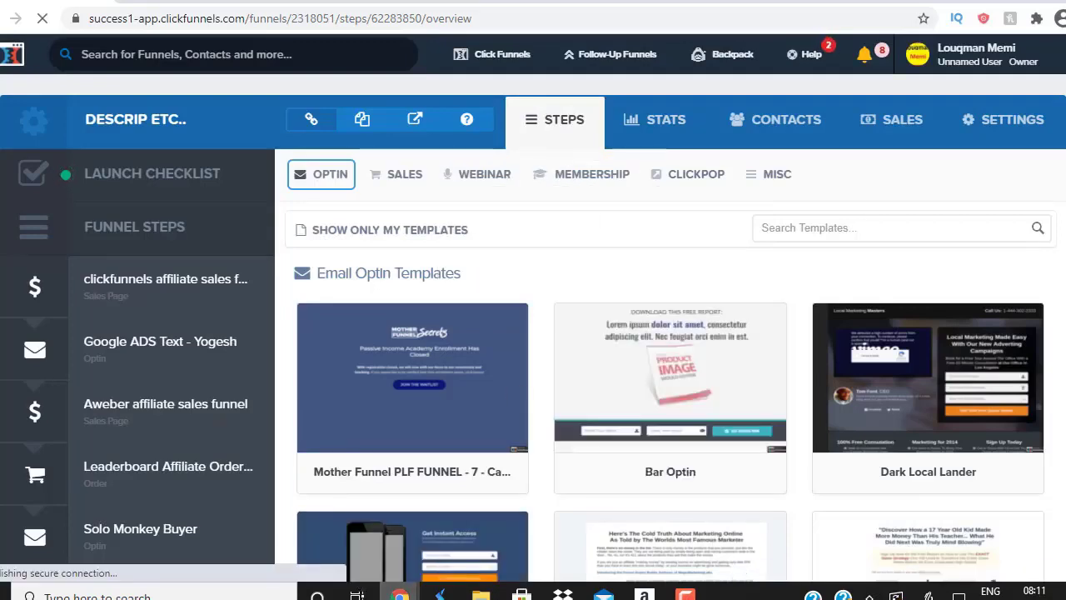
Step: Switch to the Google Ads window, review the text ad's headlines, description and mobile preview, and open the Final URL for editing
mouse_move(400, 594)
click(507, 541)
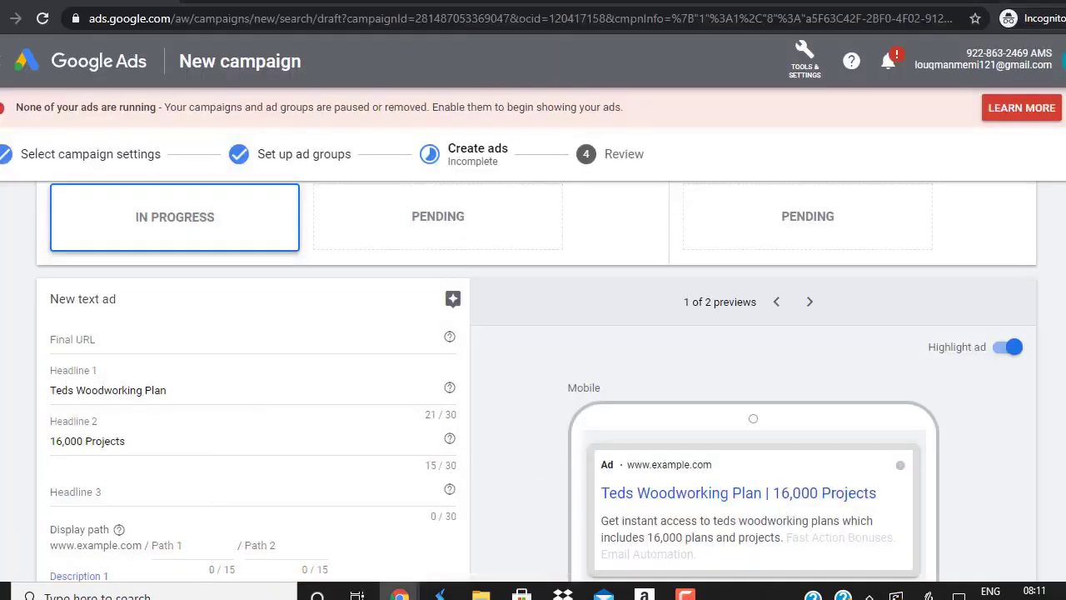
scroll(278, 305, up, 2)
scroll(77, 349, down, 3)
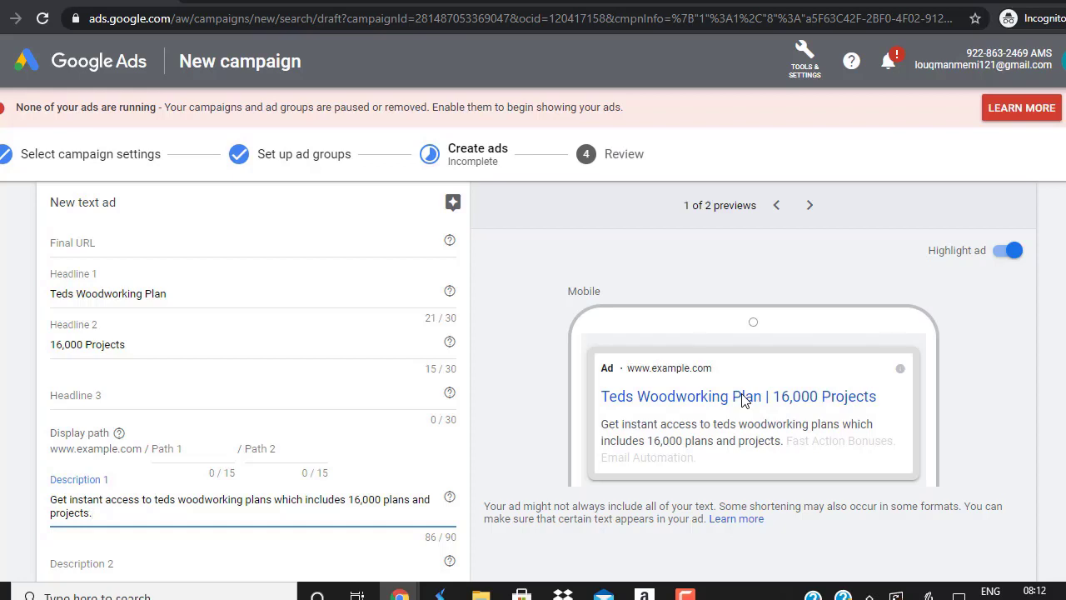
scroll(791, 375, up, 1)
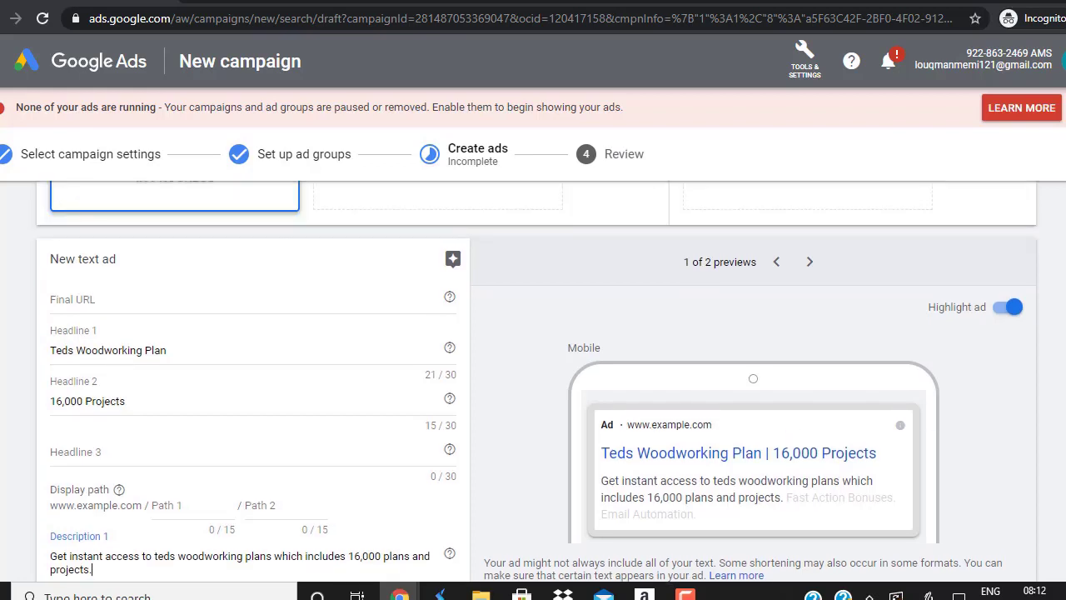
click(131, 301)
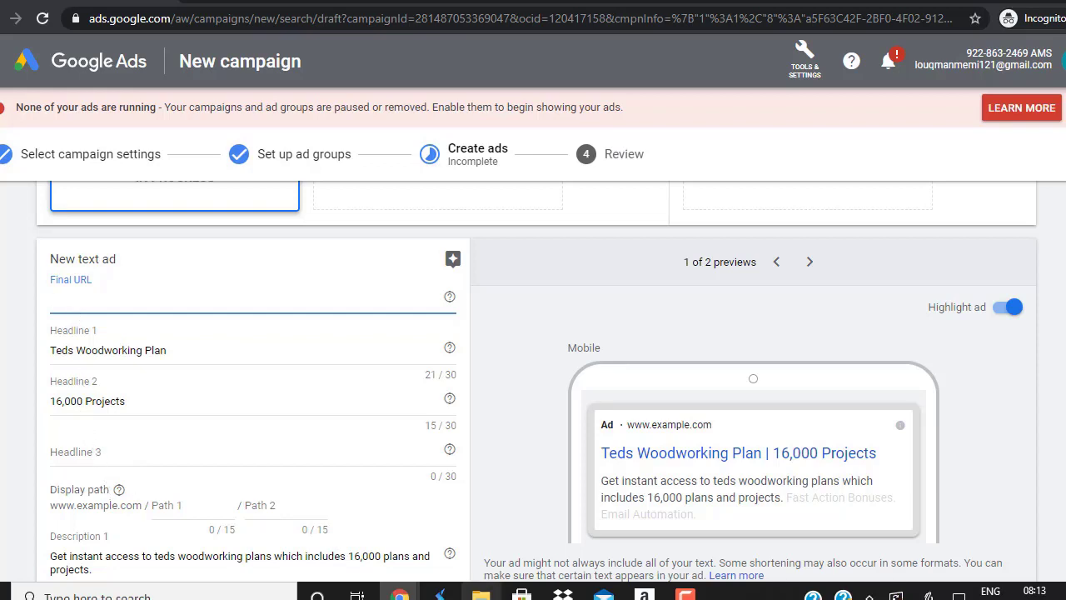
Step: Switch to the ClickBank marketplace and generate a HopLink for Tedswoodworking, entering the affiliate's account nickname
mouse_move(400, 593)
click(345, 535)
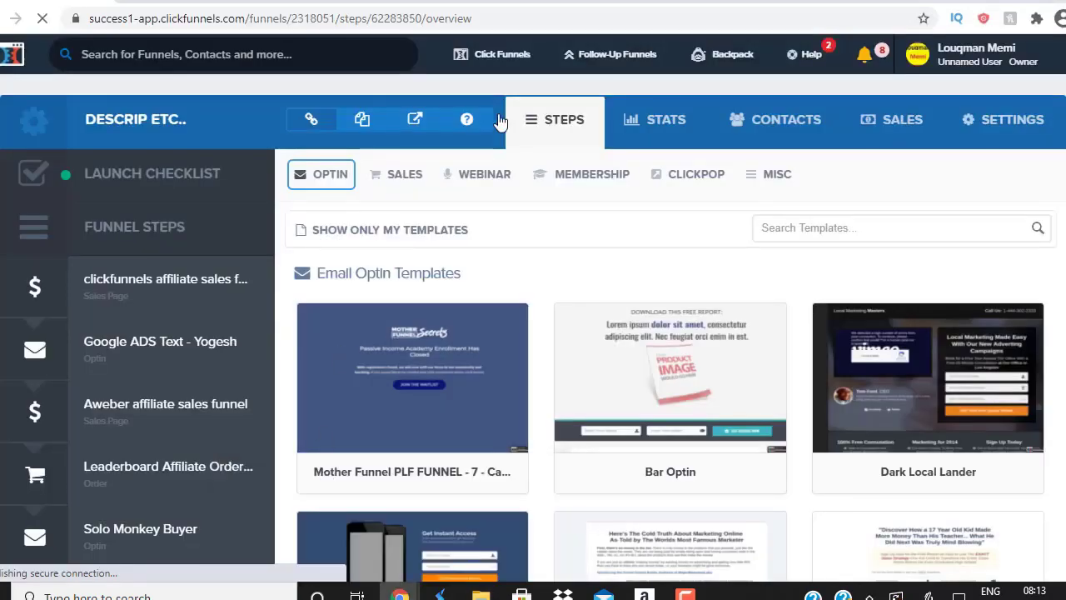
click(306, 1)
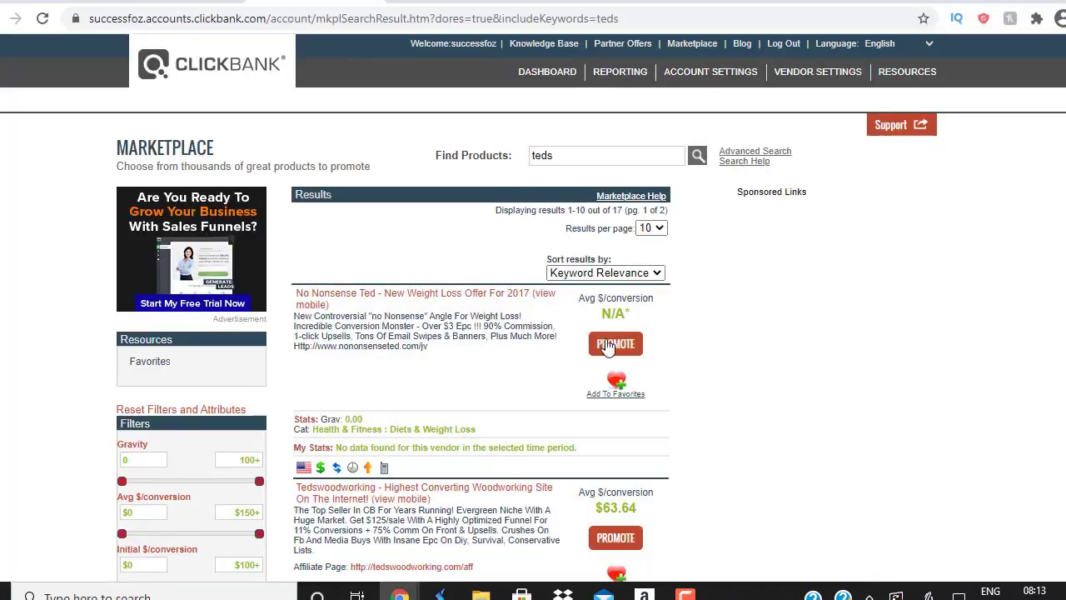
click(615, 538)
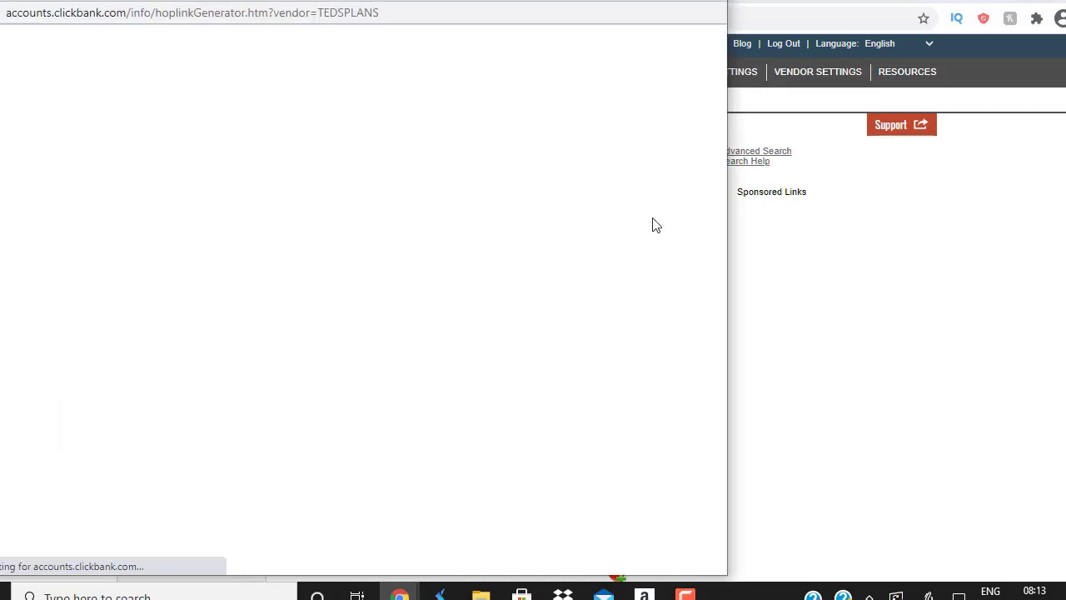
click(297, 143)
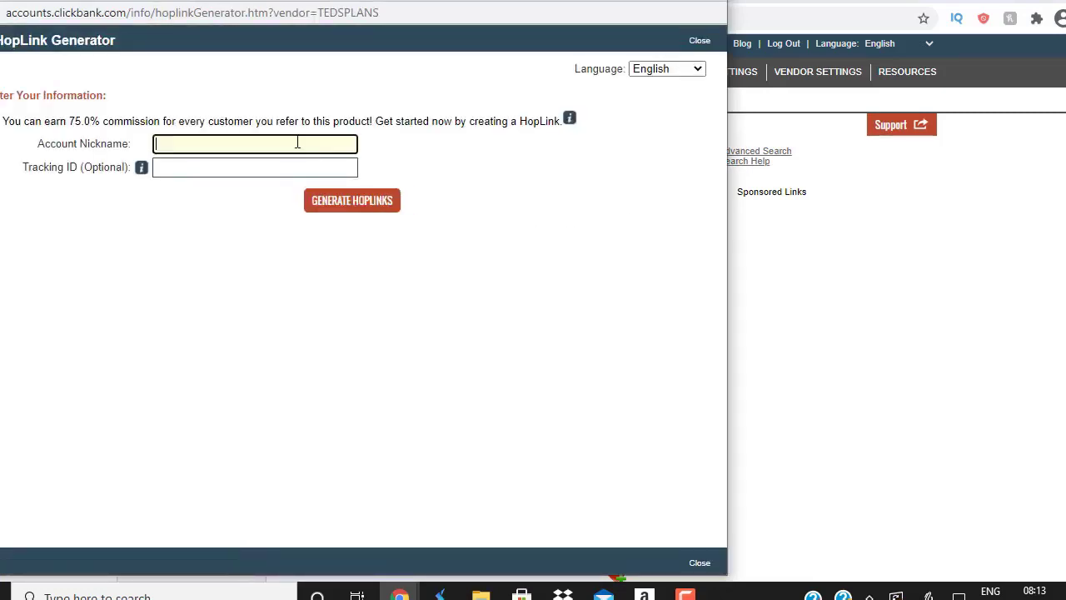
text(successfoz)
click(372, 203)
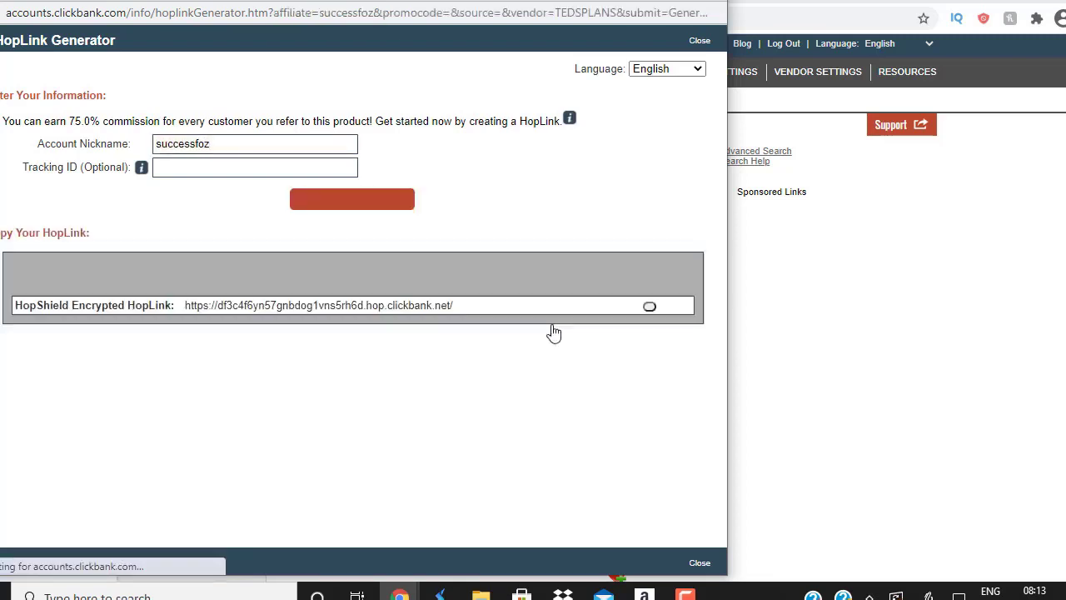
Step: Copy the HopShield encrypted HopLink and close the HopLink Generator window
drag(469, 320, 188, 321)
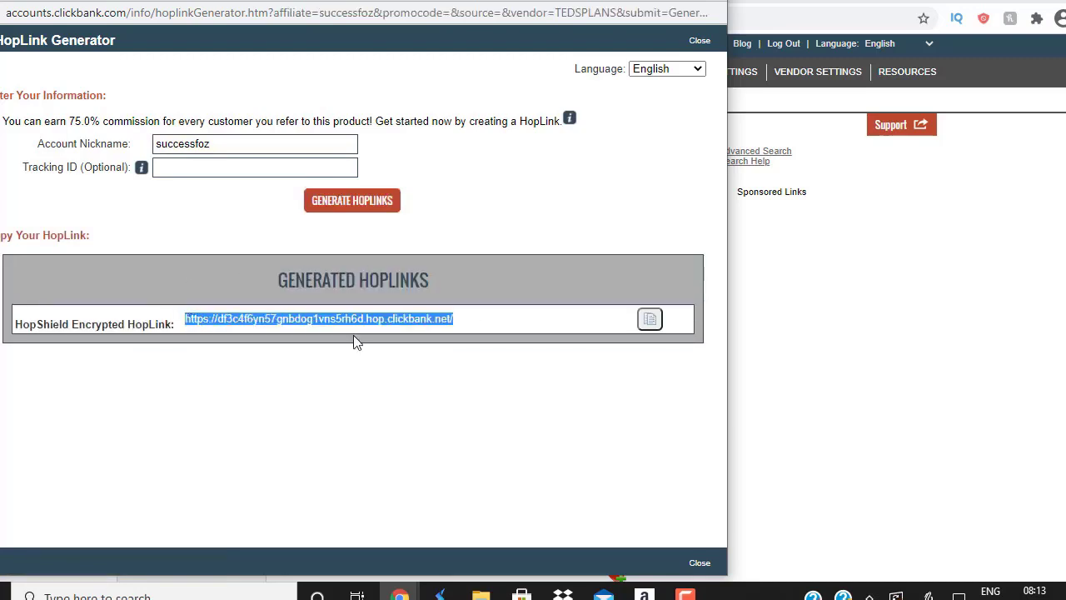
click(650, 320)
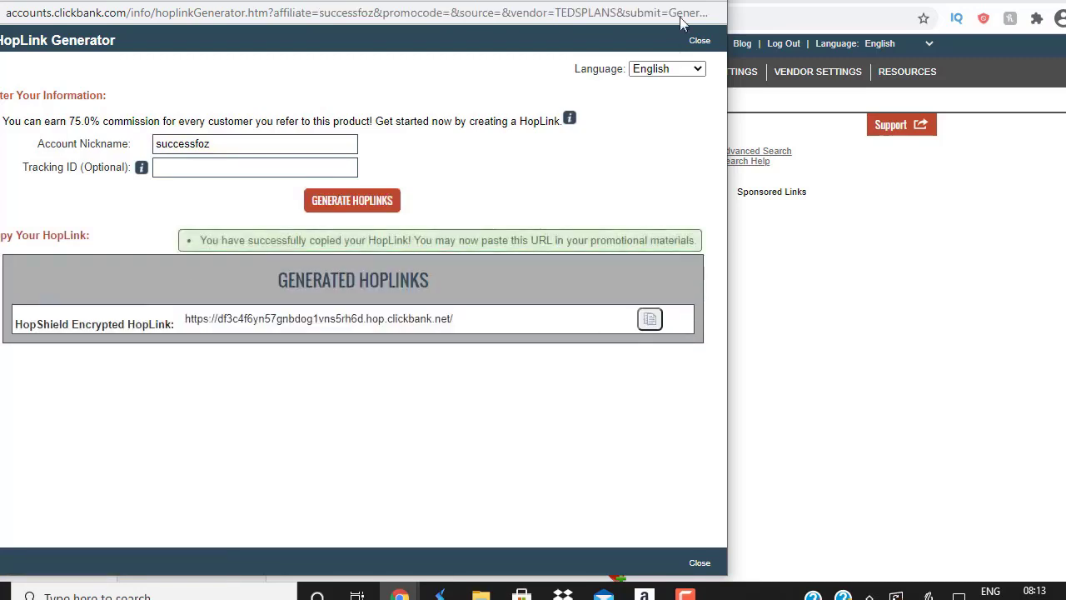
click(708, 1)
Step: Load the copied HopLink in place of the Google search page to view the Teds Woodworking sales page
click(721, 1)
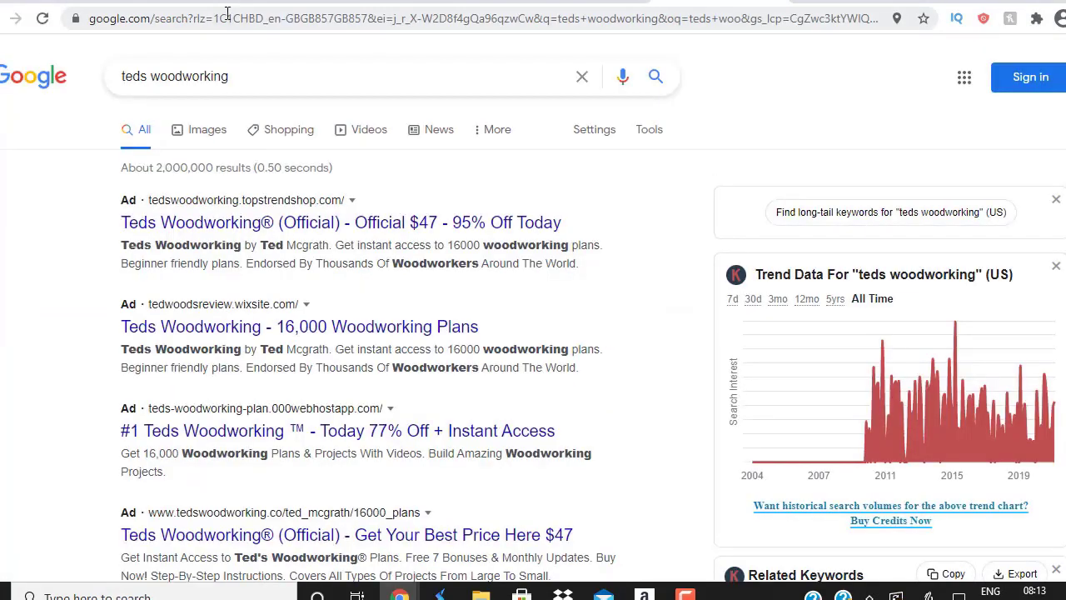
click(239, 20)
key(BackSpace)
key(ctrl+v)
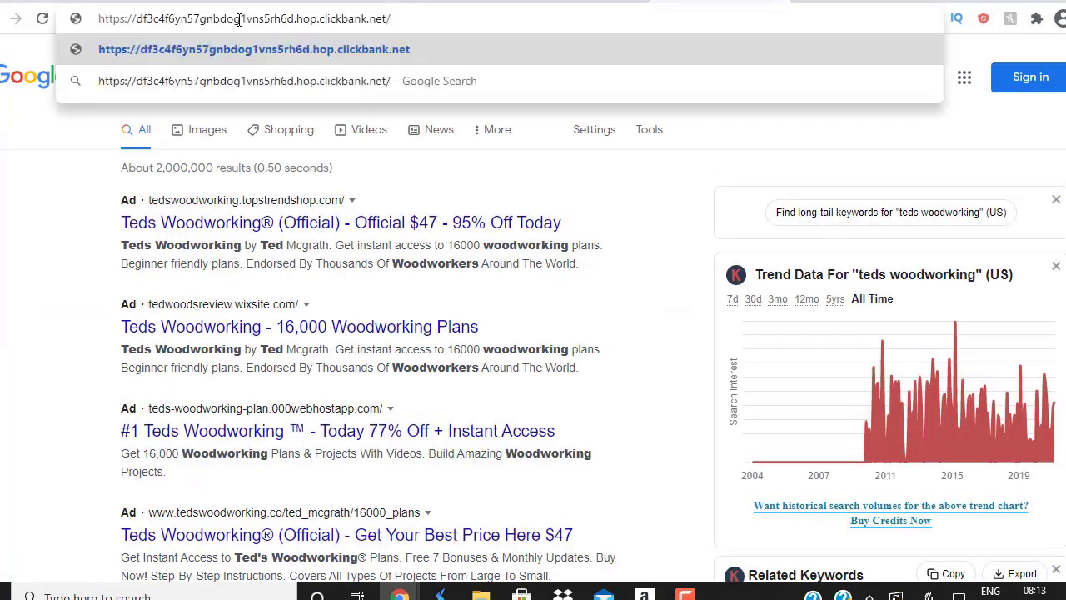
key(Return)
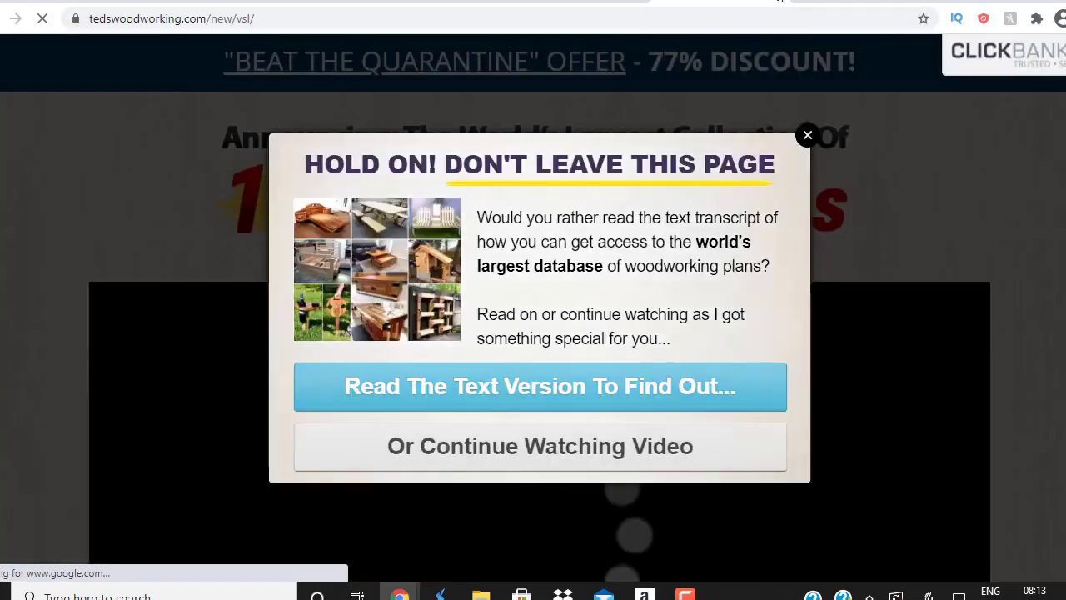
Step: Switch to the Teds Woodworking affiliate resources page and look over its review articles and navigation links
click(780, 1)
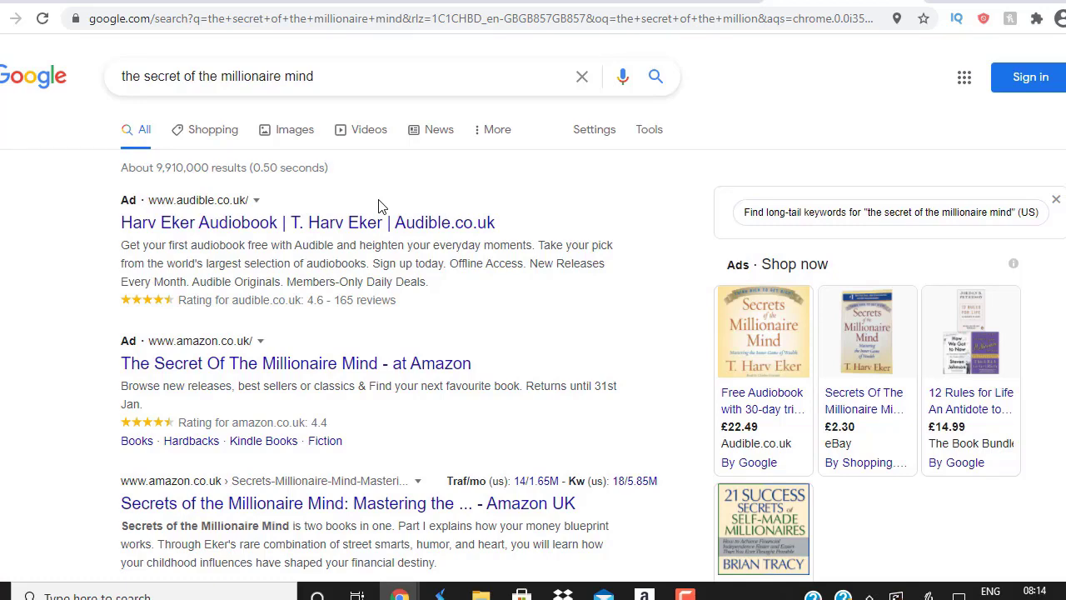
click(530, 8)
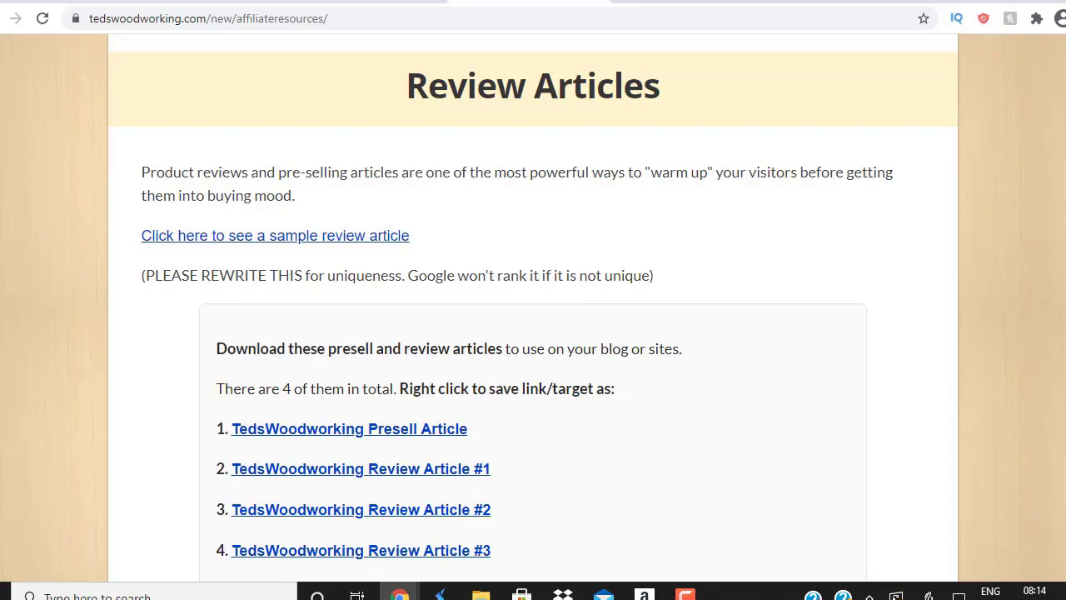
scroll(533, 308, up, 20)
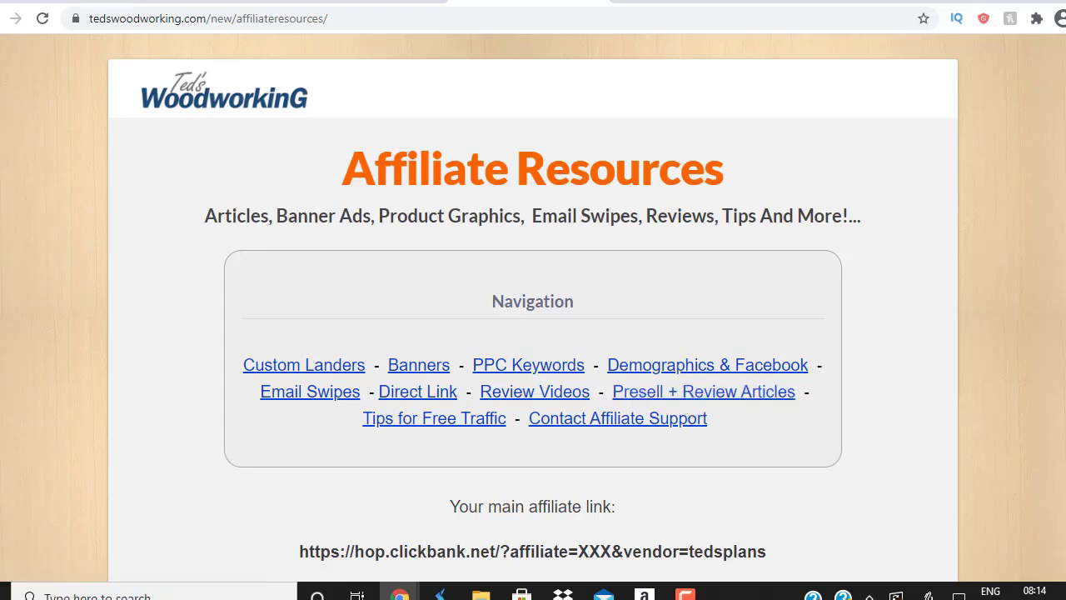
Step: Switch to ClickFunnels and look through the whole gallery of Email Optin templates for the teds funnel step
click(70, 2)
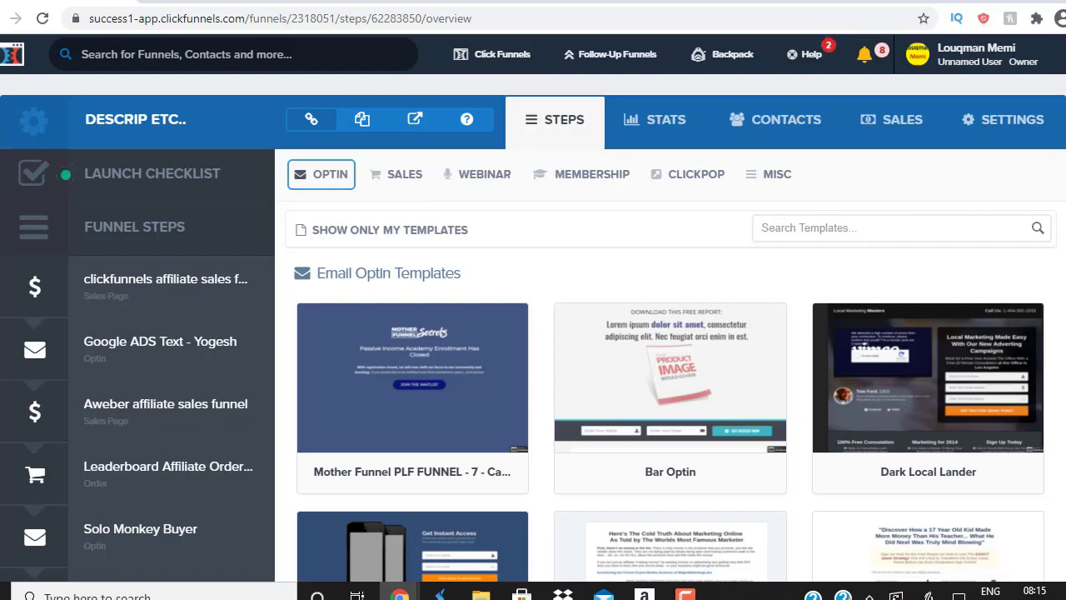
scroll(533, 308, down, 10)
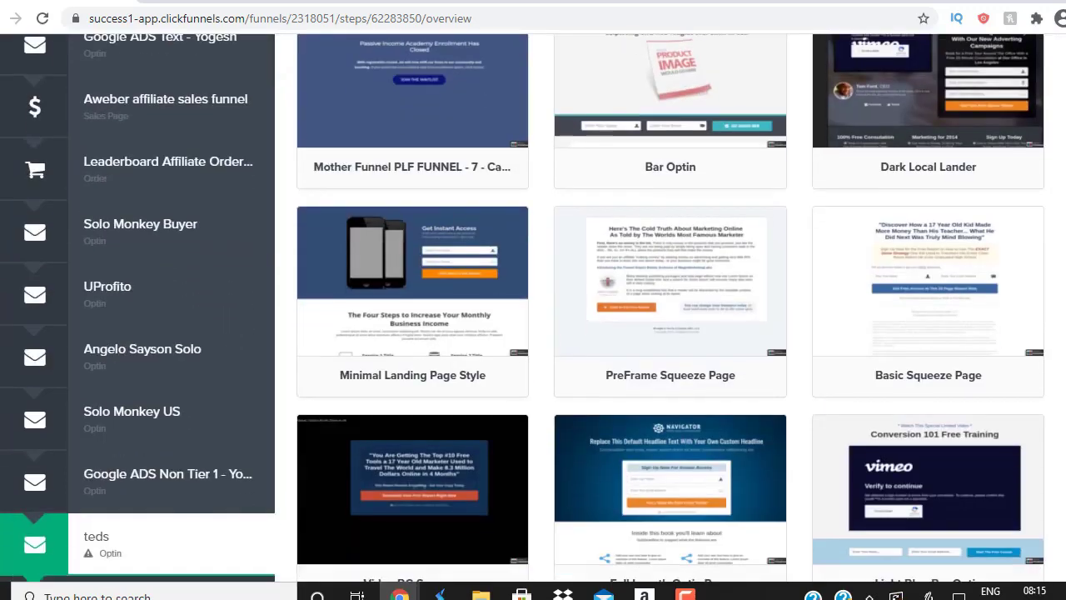
scroll(670, 308, down, 1)
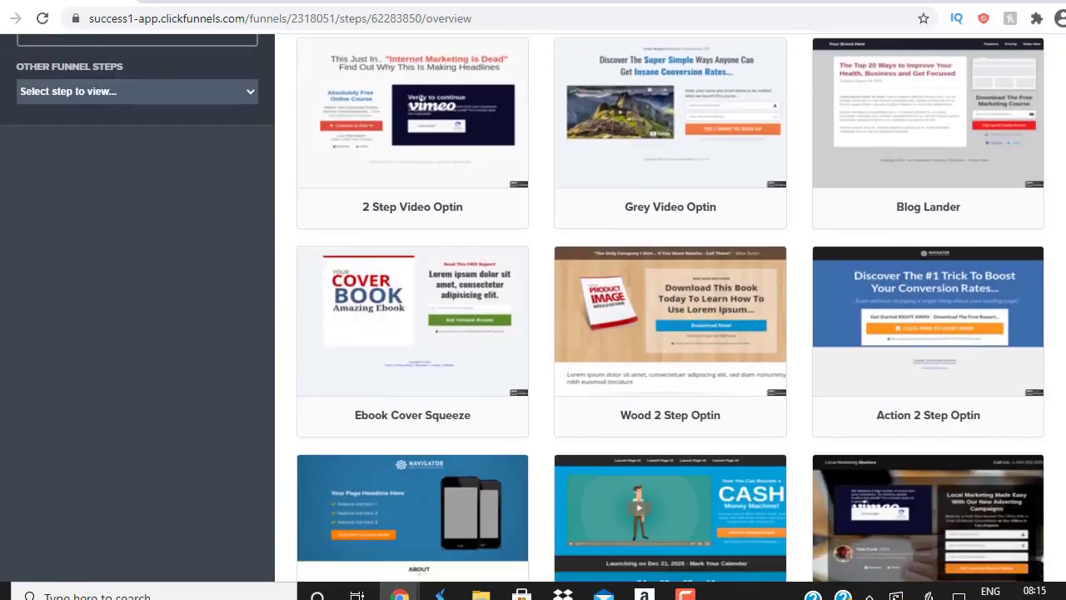
scroll(671, 309, down, 5)
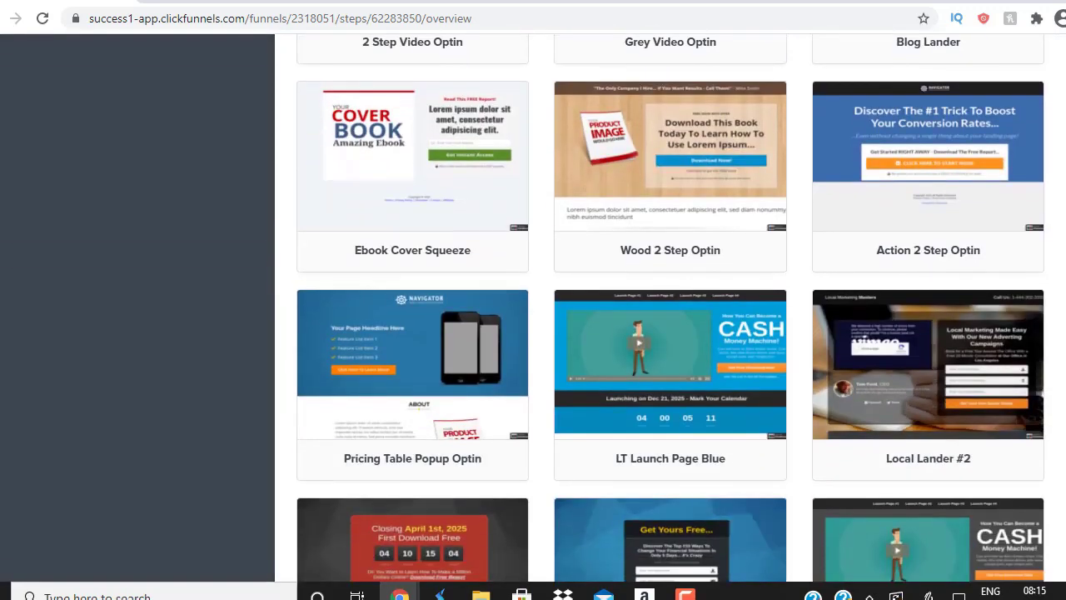
scroll(670, 308, down, 1)
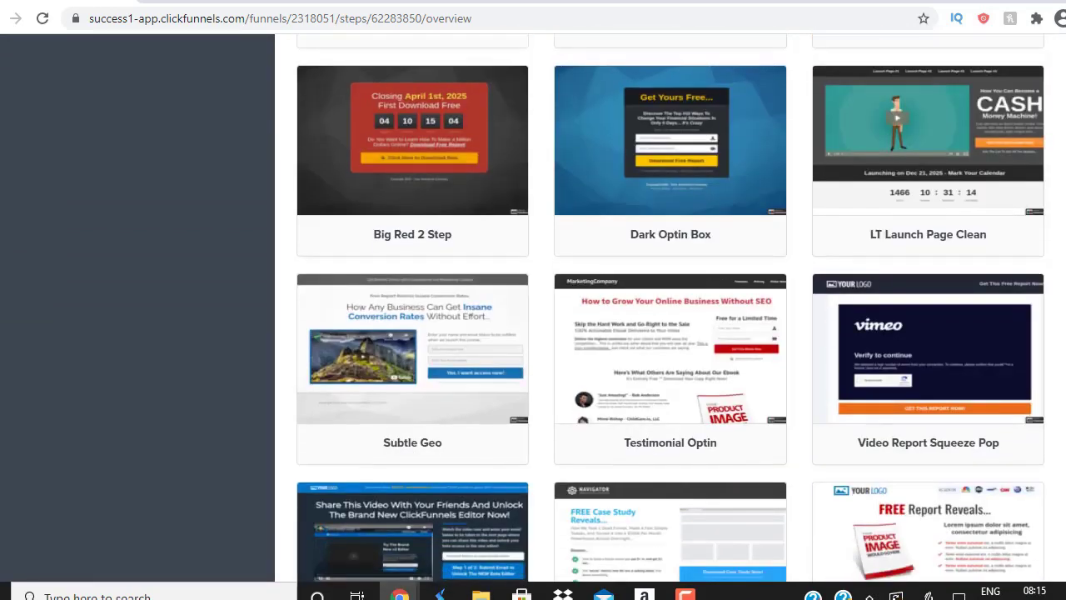
scroll(670, 308, down, 1)
scroll(671, 308, down, 9)
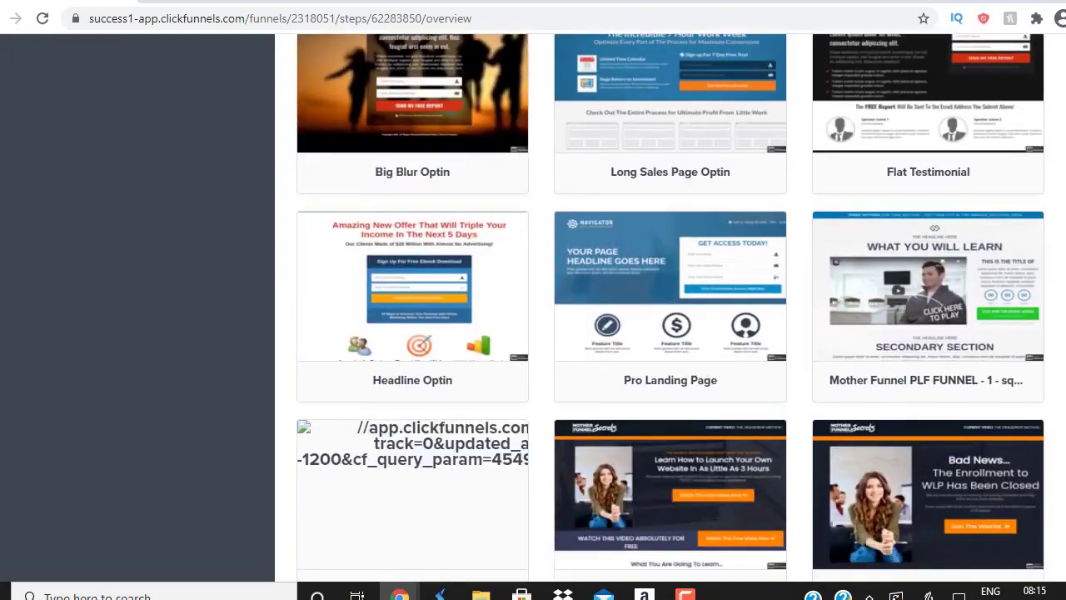
scroll(671, 308, down, 2)
scroll(671, 308, down, 3)
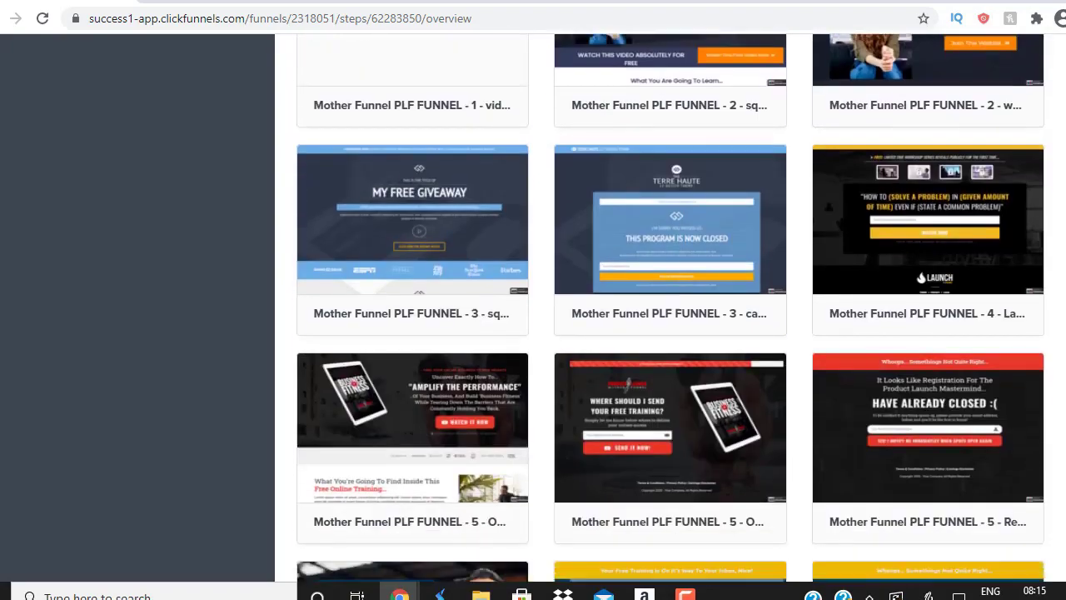
scroll(670, 308, down, 10)
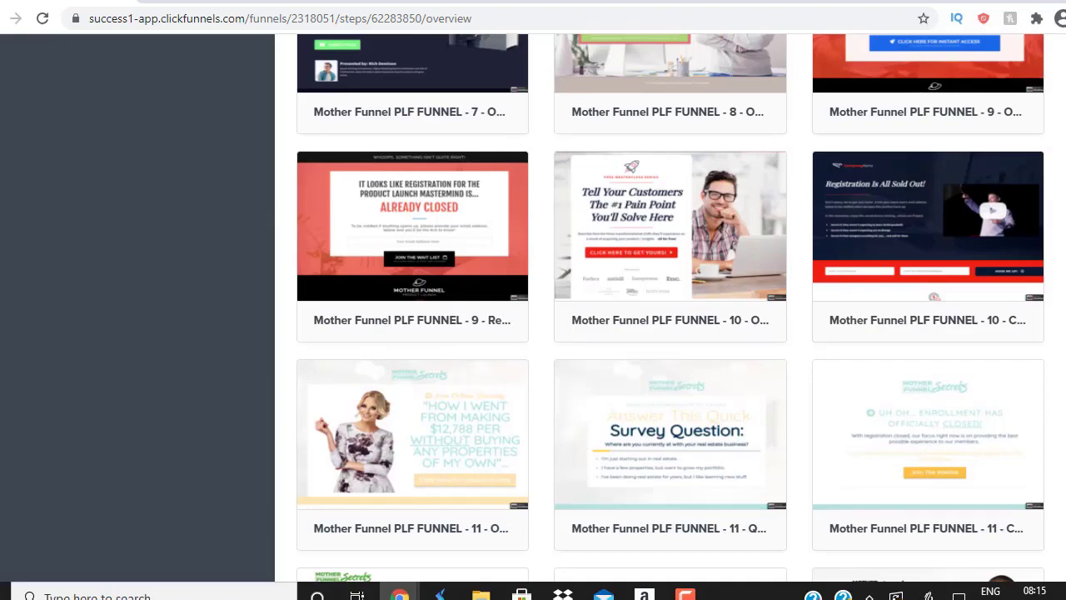
scroll(671, 308, down, 1)
scroll(1060, 371, down, 14)
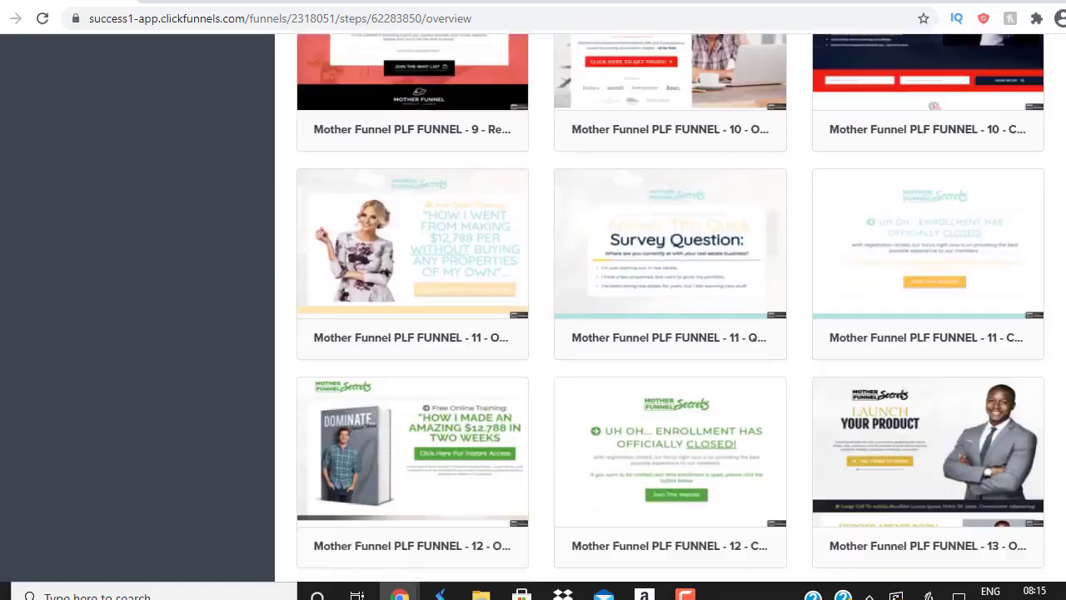
scroll(1060, 372, down, 3)
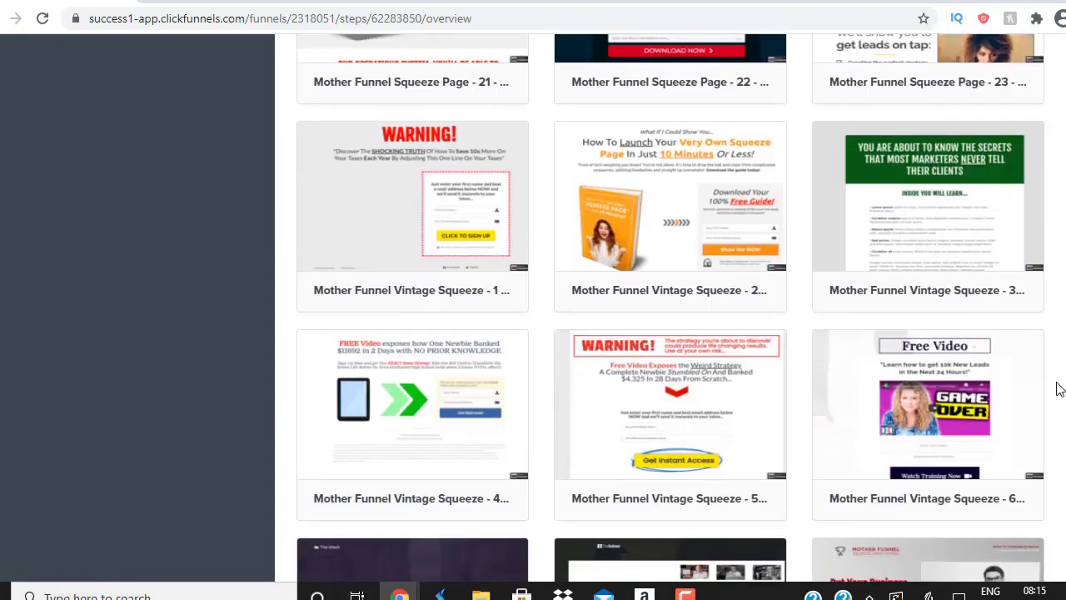
scroll(1060, 390, down, 2)
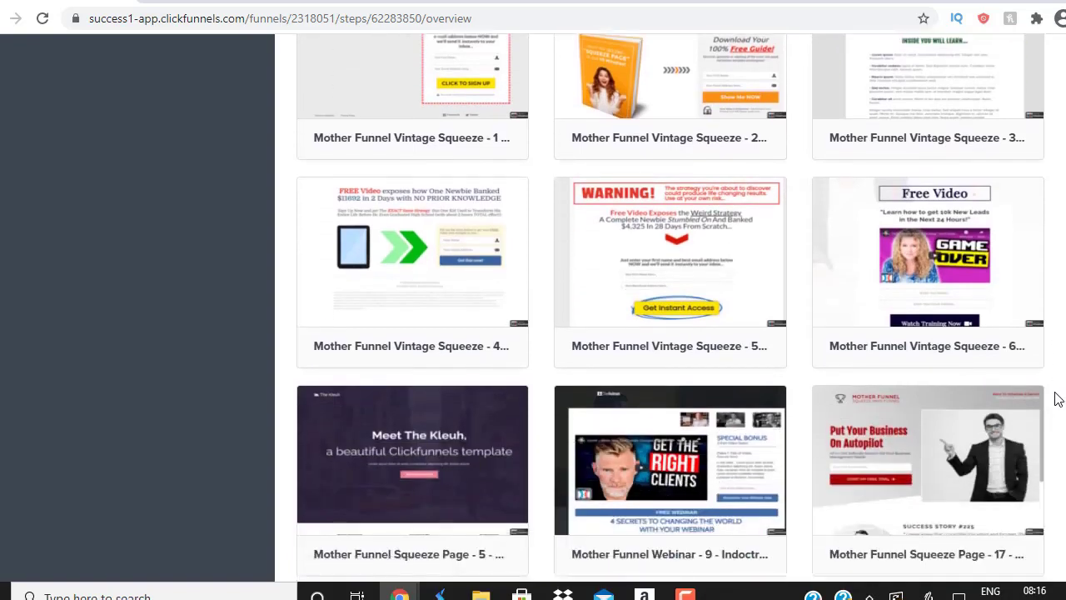
scroll(1058, 398, down, 11)
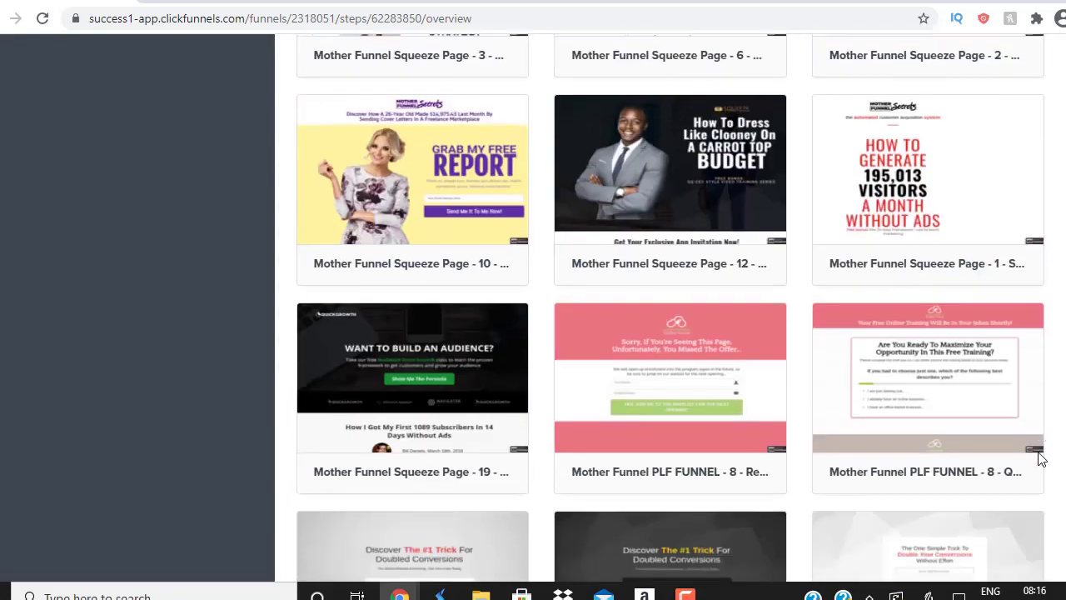
scroll(1033, 474, down, 6)
scroll(1030, 495, down, 10)
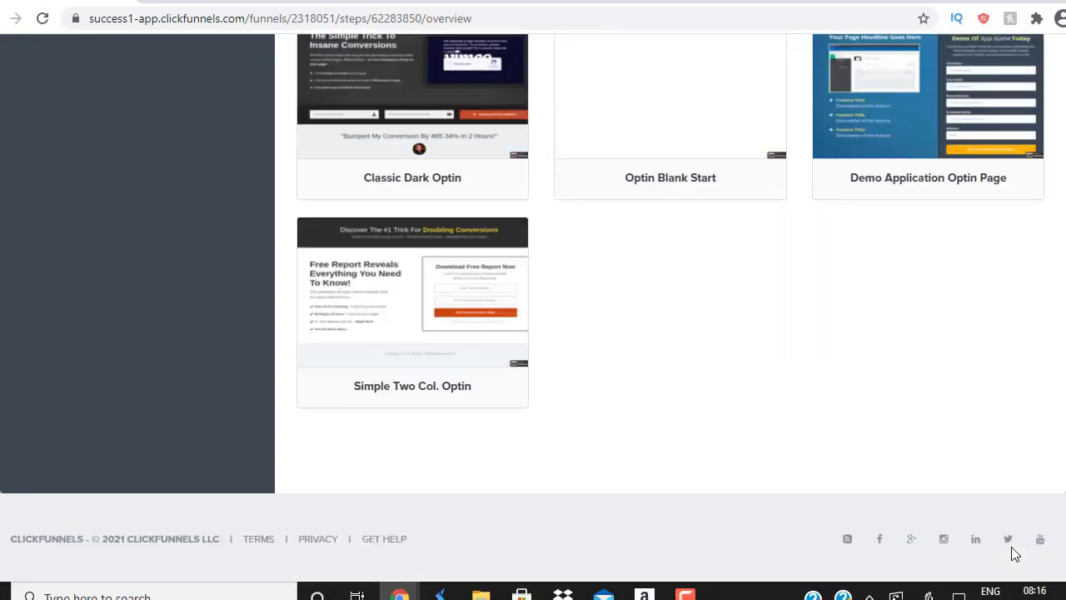
Step: Select the Headline Optin template for the teds step and open the new page in the editor
scroll(1037, 358, up, 10)
scroll(1045, 329, up, 8)
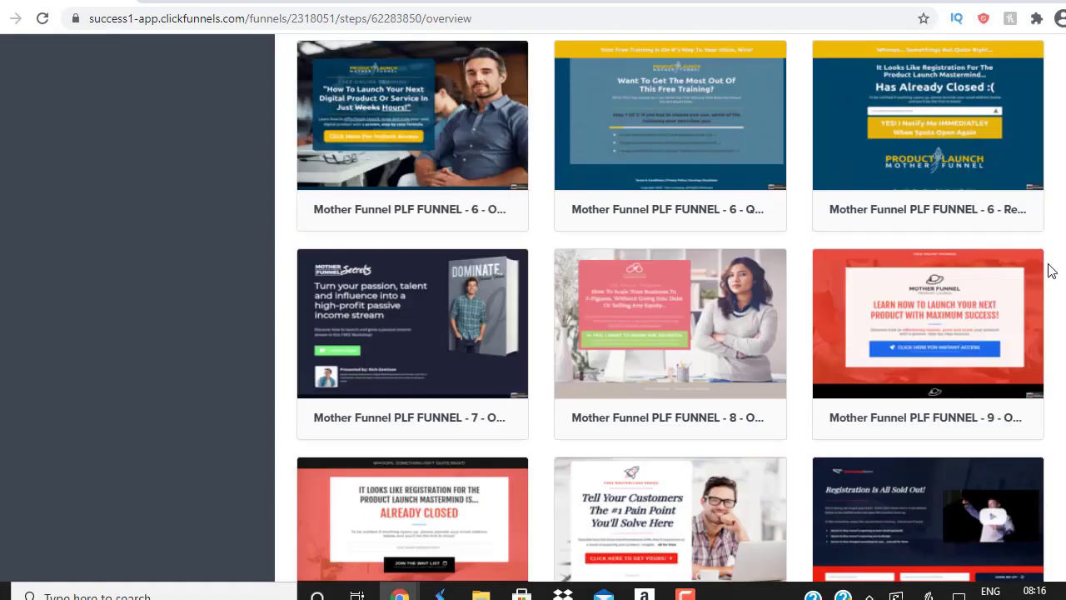
scroll(1049, 271, up, 8)
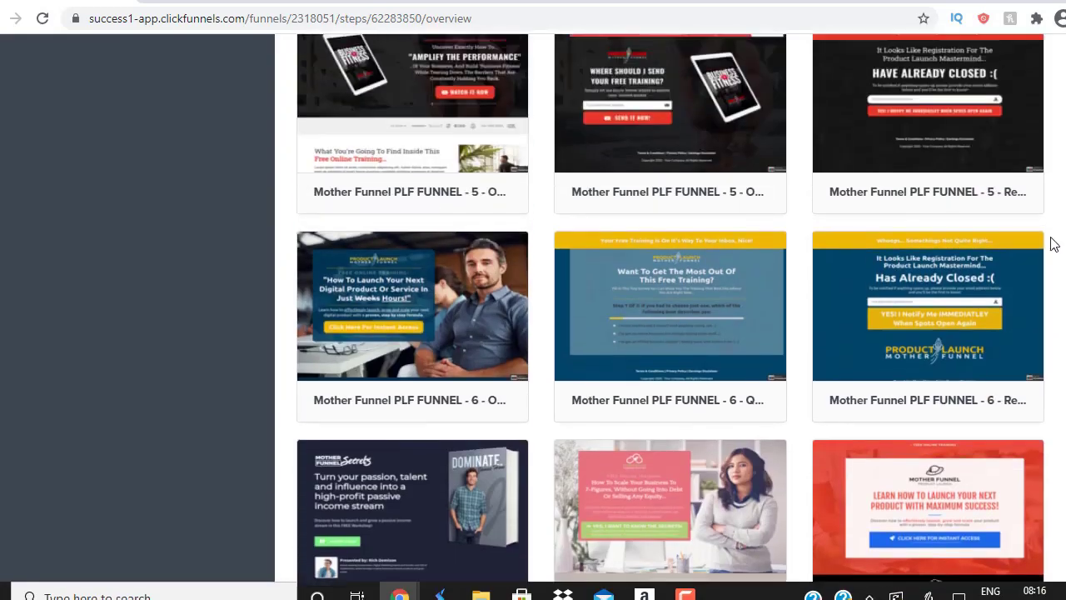
scroll(1054, 208, up, 1)
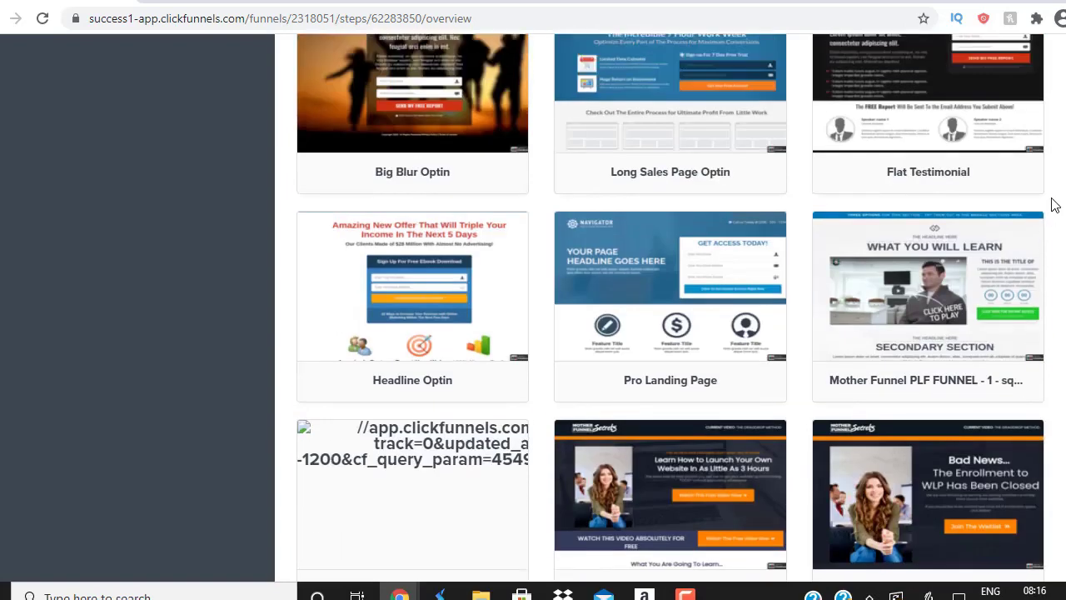
mouse_move(385, 282)
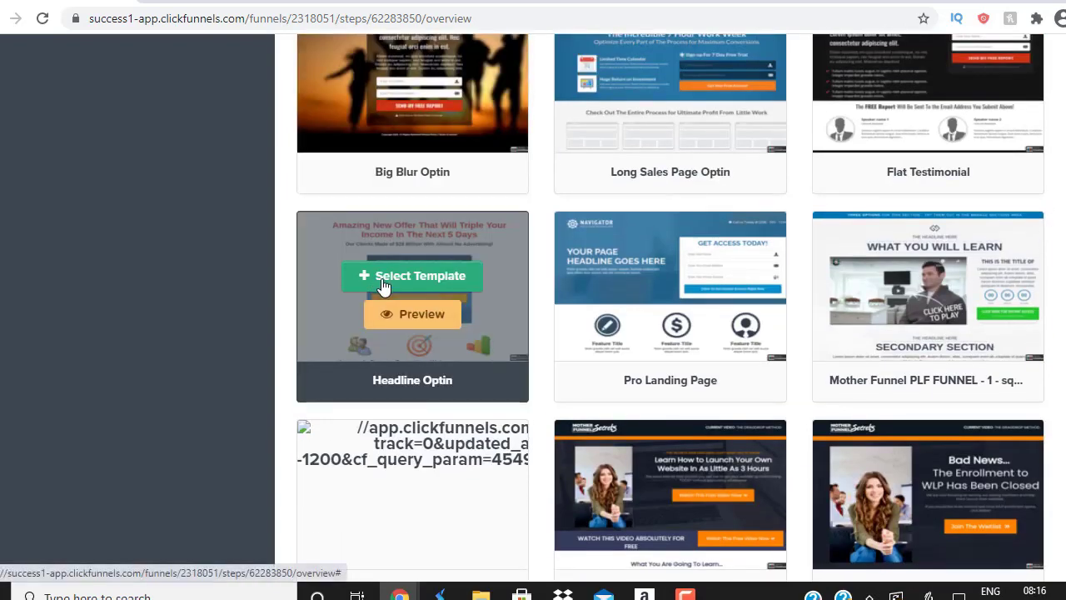
click(383, 283)
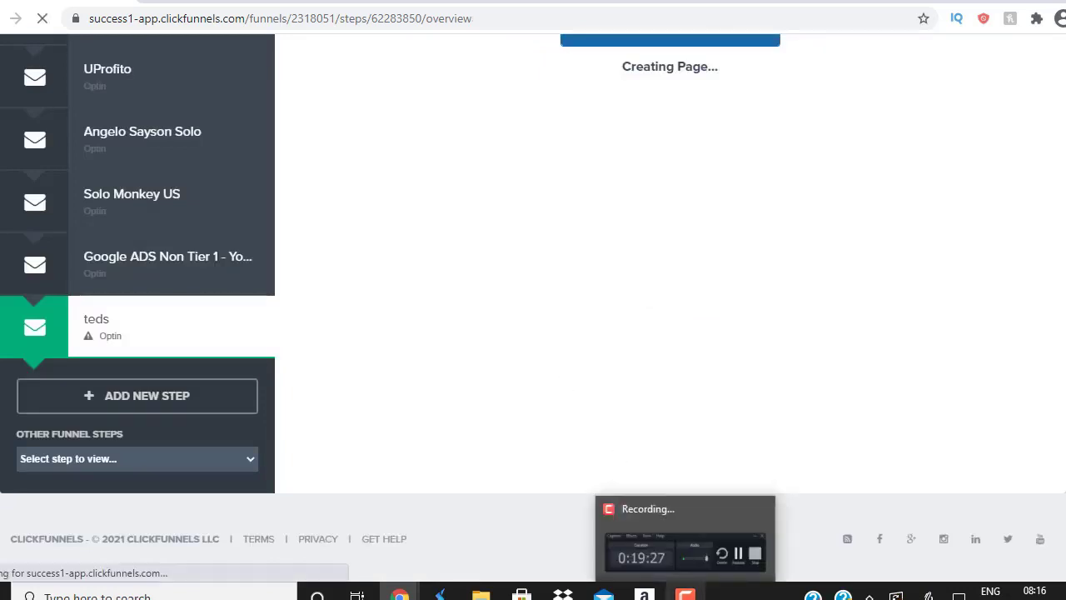
click(684, 593)
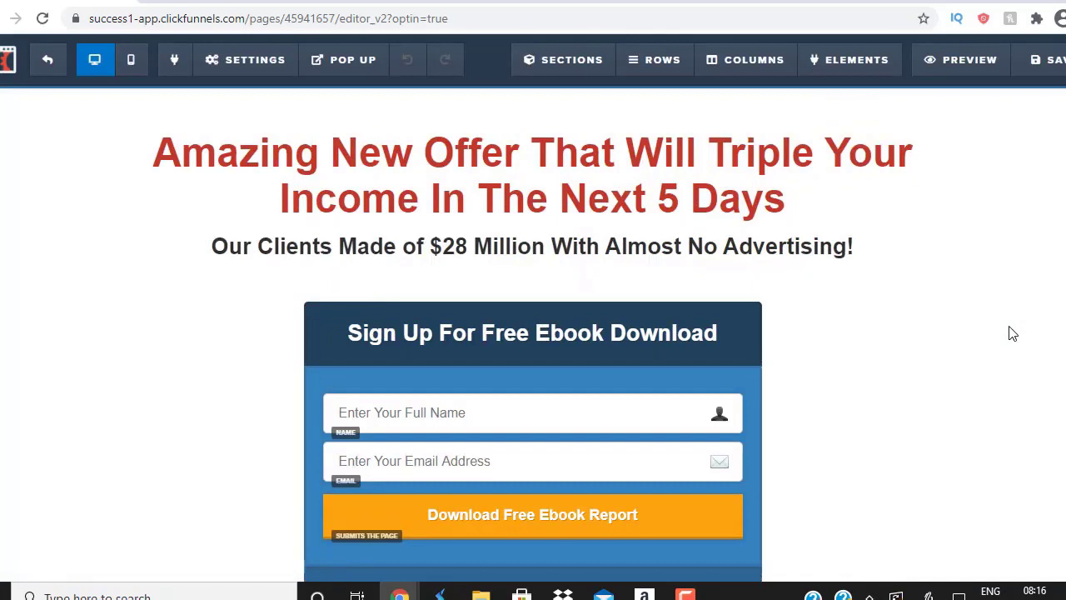
Step: Delete the three sections of the sign-up box: the ebook download title, the name and email form, and the "10 Ways" caption
mouse_move(743, 315)
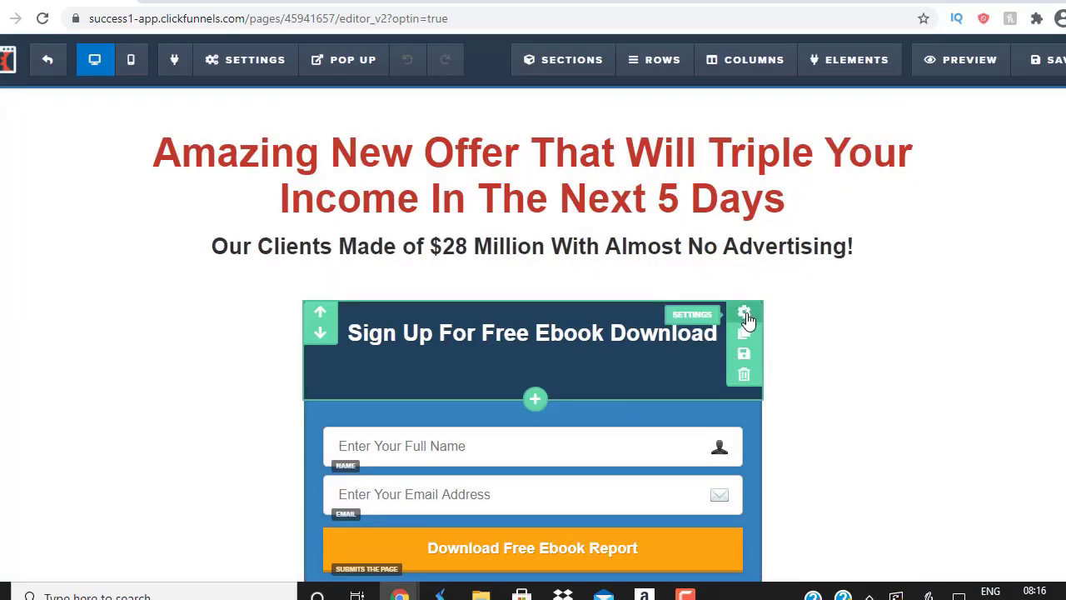
click(743, 376)
click(620, 112)
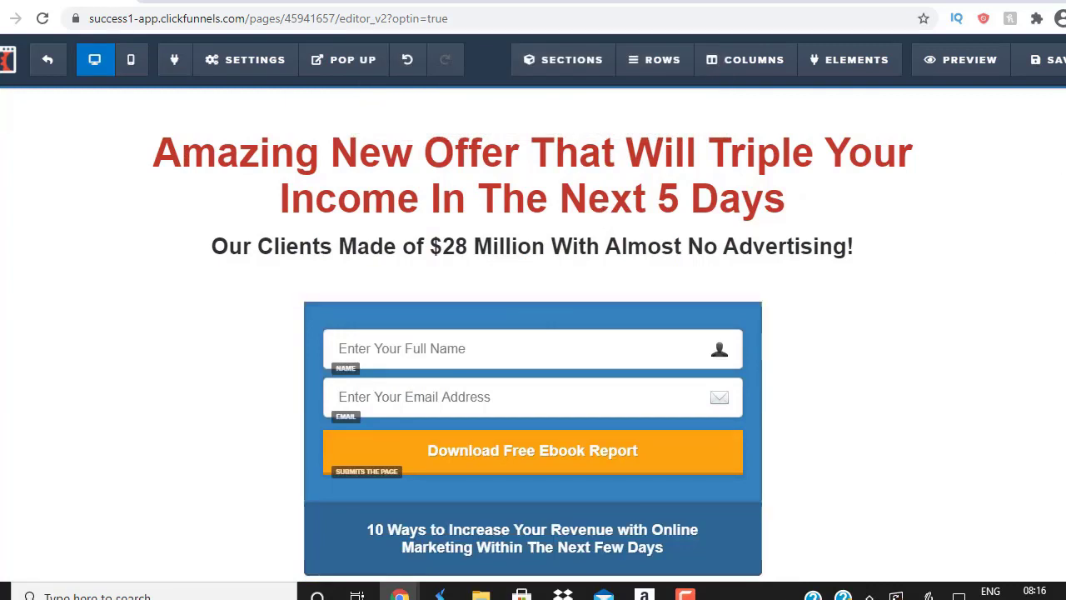
scroll(683, 221, down, 1)
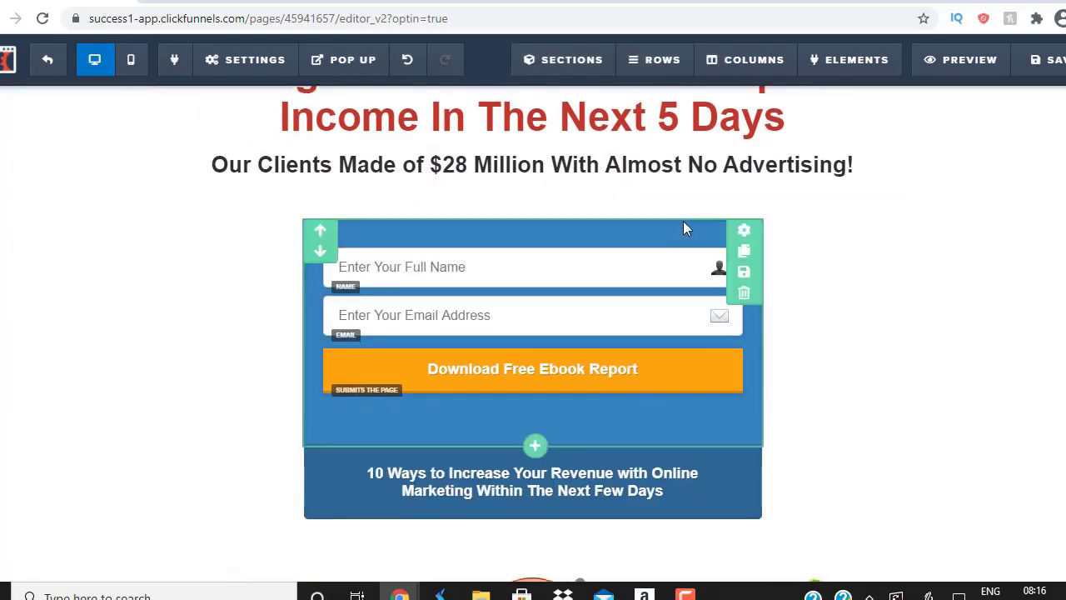
click(745, 295)
click(630, 120)
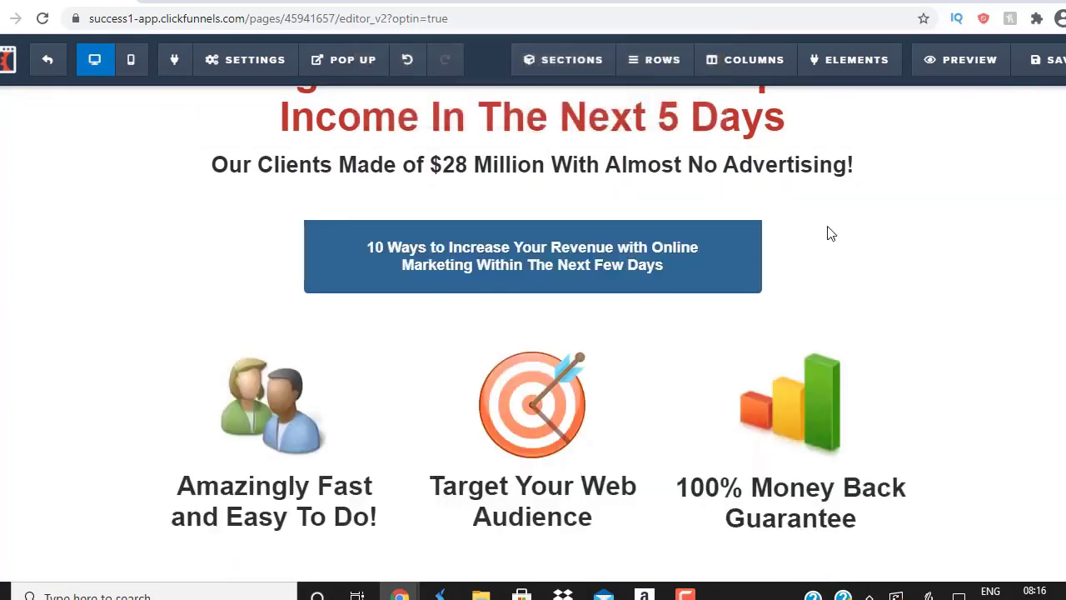
click(745, 295)
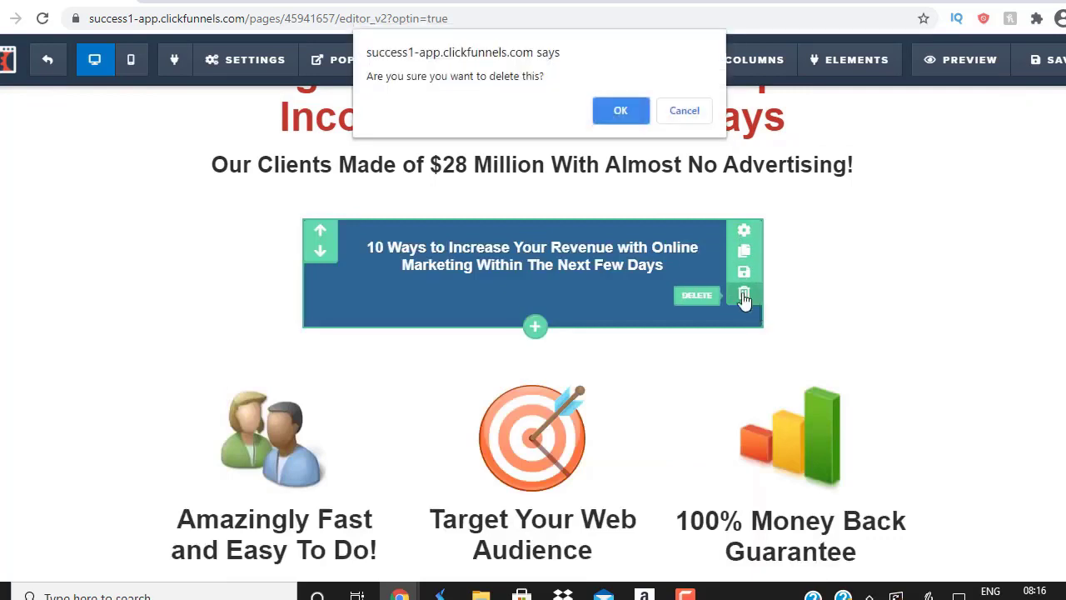
click(623, 111)
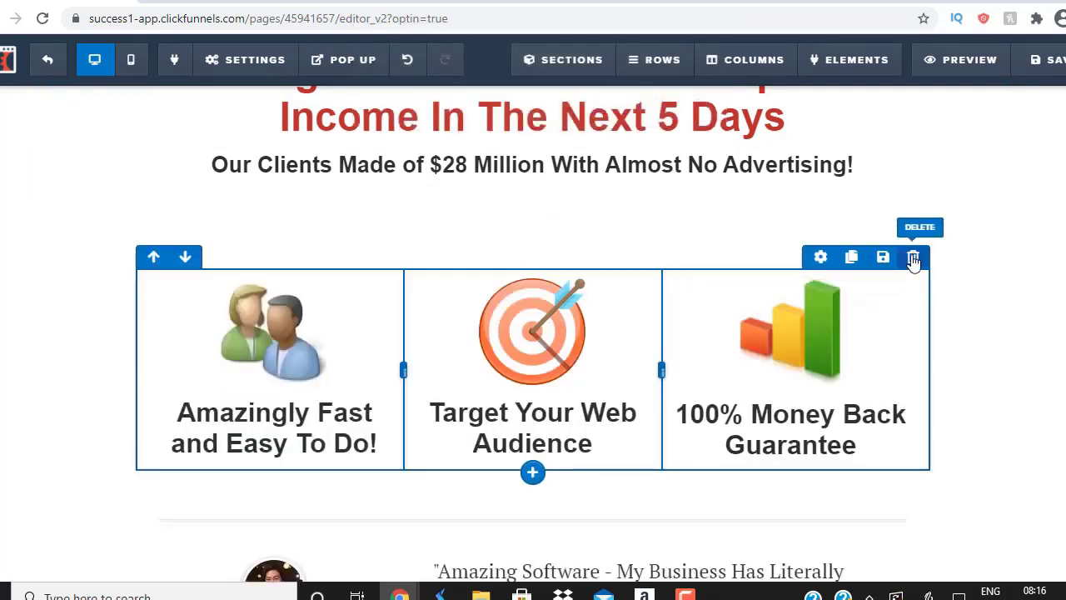
Step: Delete the section with the three icon features and the customer testimonials section from the page
click(916, 297)
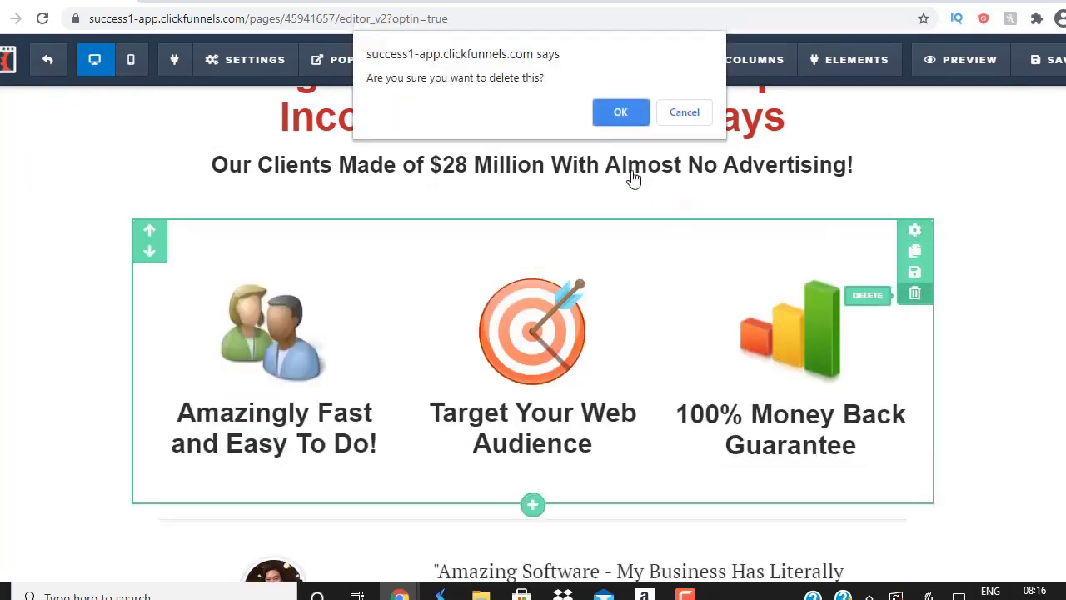
click(629, 120)
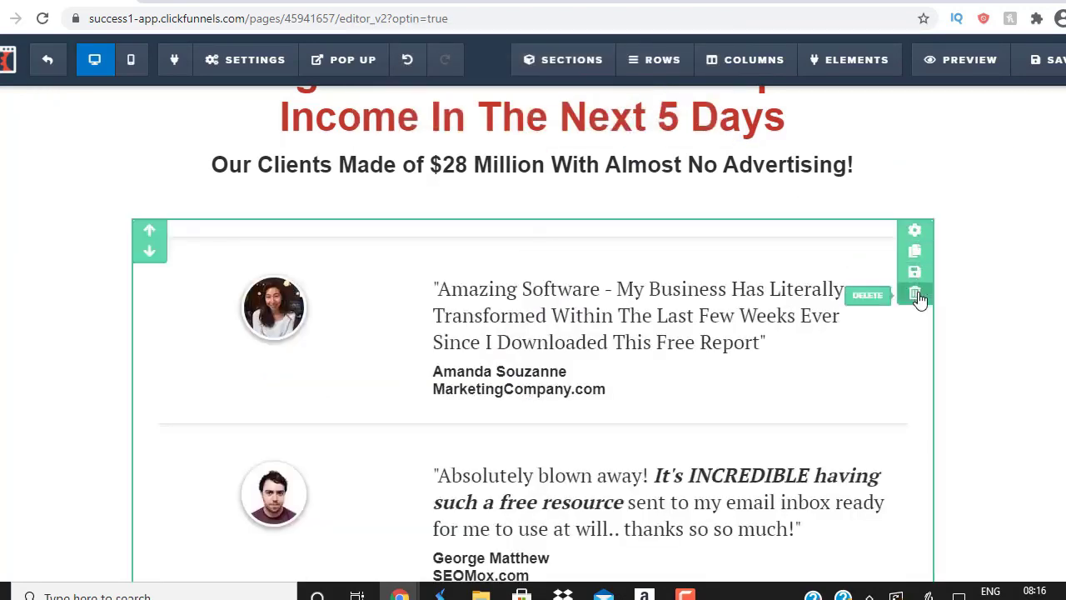
click(916, 295)
click(624, 113)
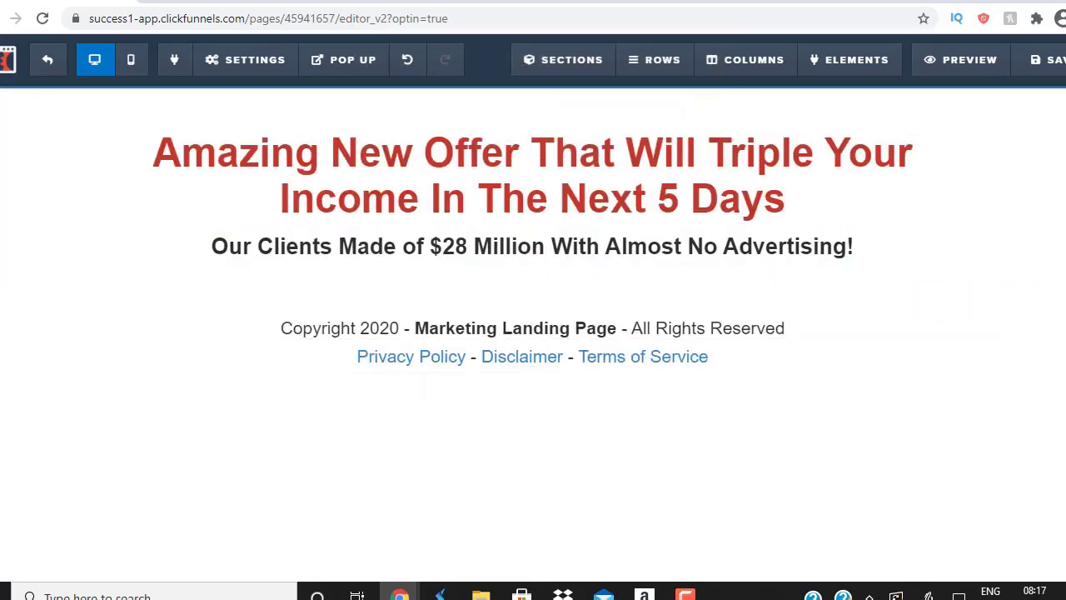
Step: Open the Tedswoodworking sales page from the ClickBank marketplace, dismiss its exit pop-up and examine the main headline
click(479, 1)
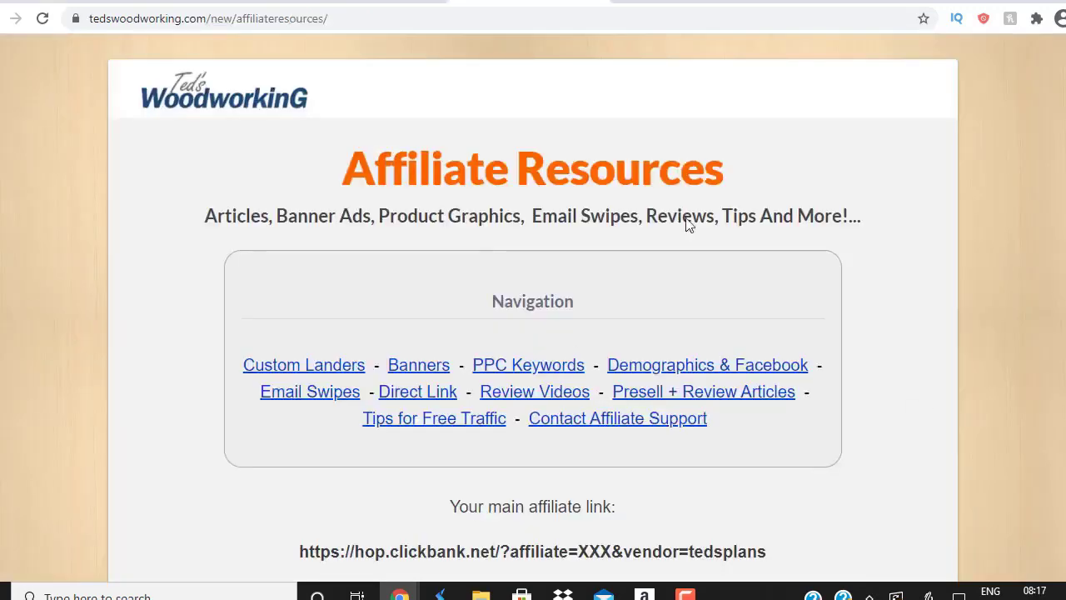
click(392, 2)
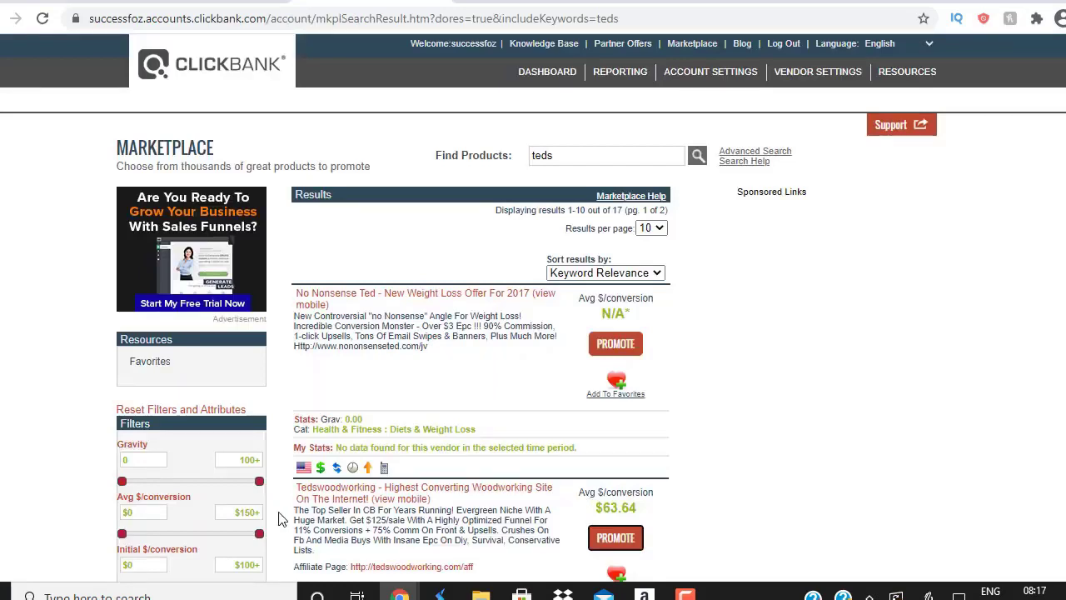
click(363, 500)
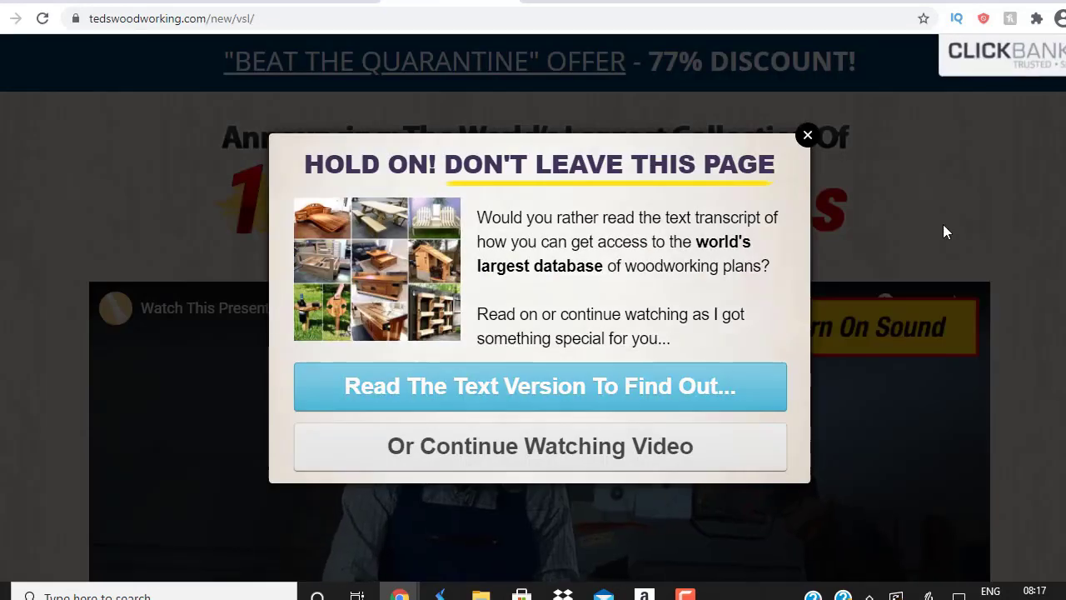
click(806, 135)
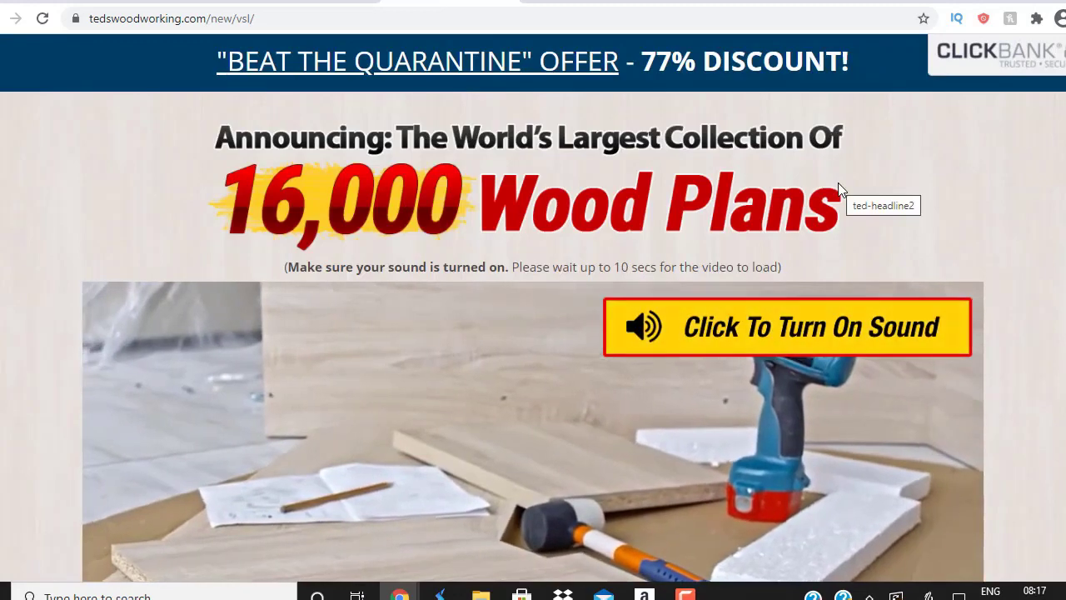
drag(869, 213, 380, 179)
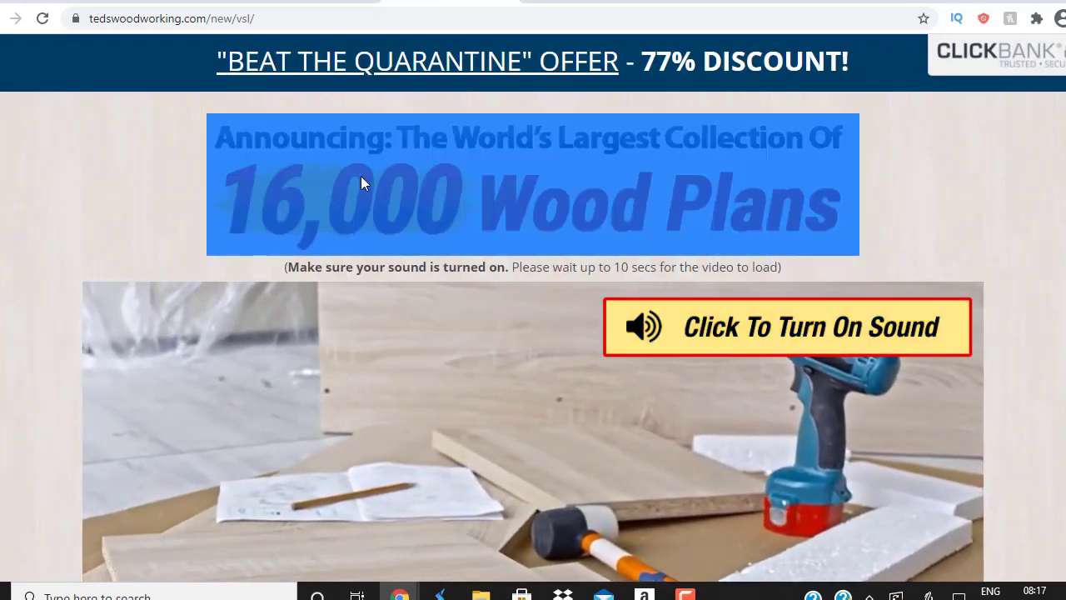
click(861, 176)
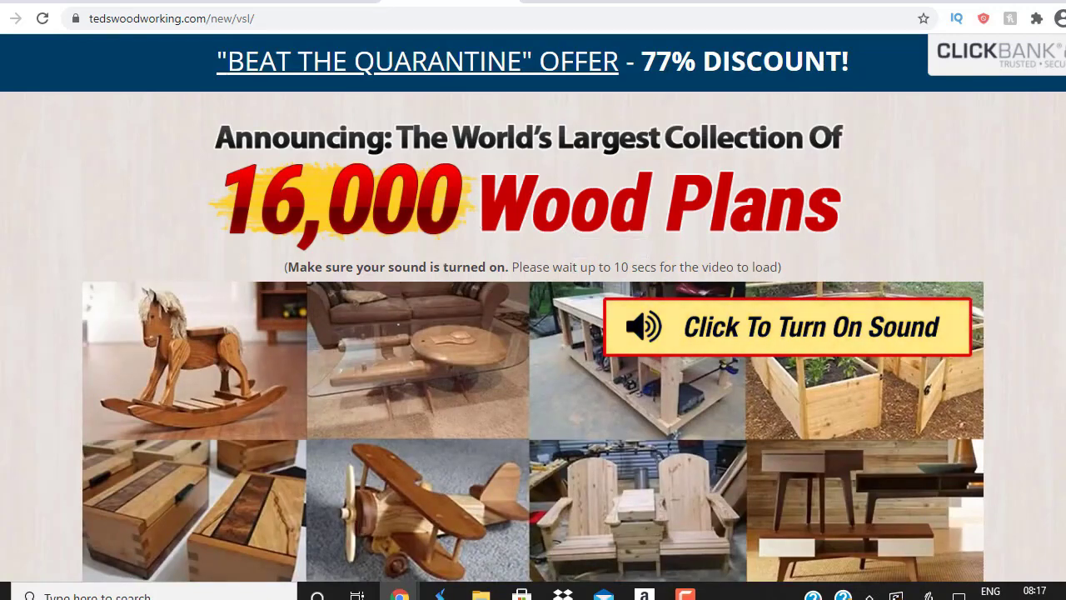
Step: Replace the page's main headline with "Announcing the worlds largest" and begin a second line with "16,000"
click(66, 2)
click(802, 201)
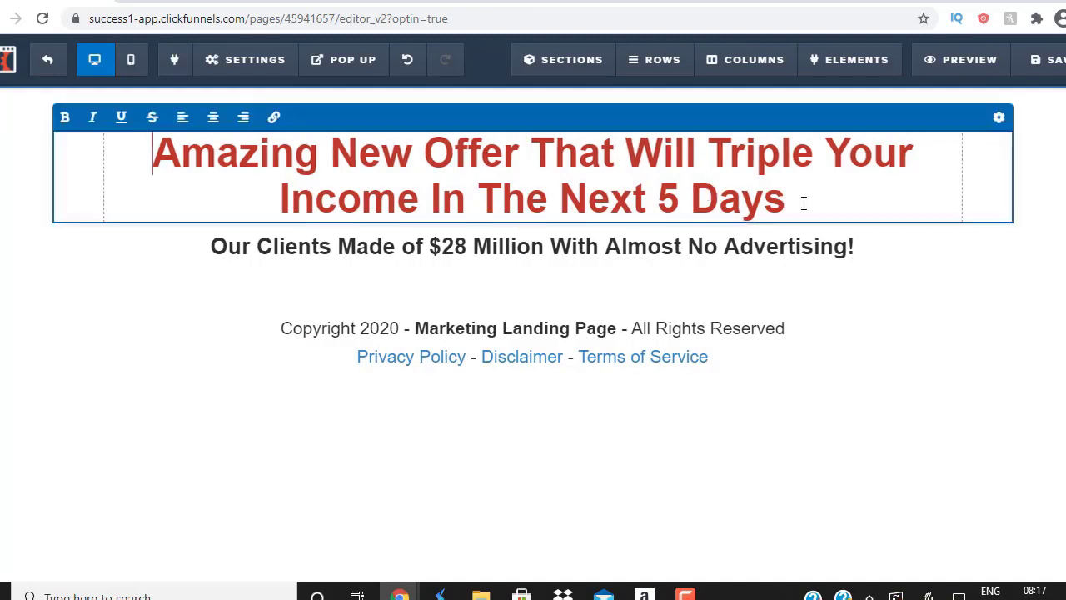
drag(802, 204, 176, 157)
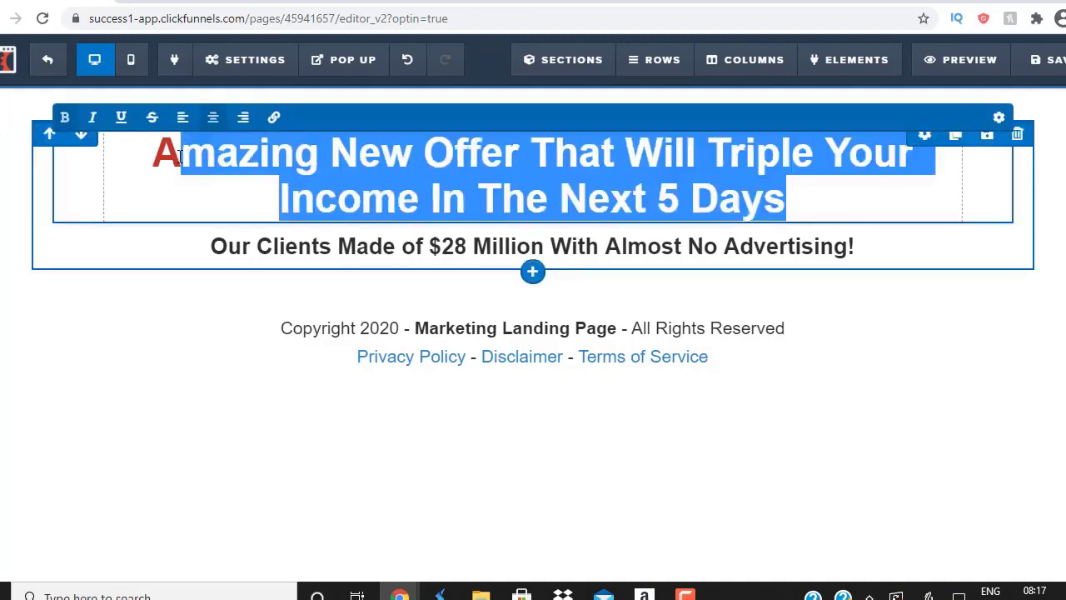
text(nnouncin)
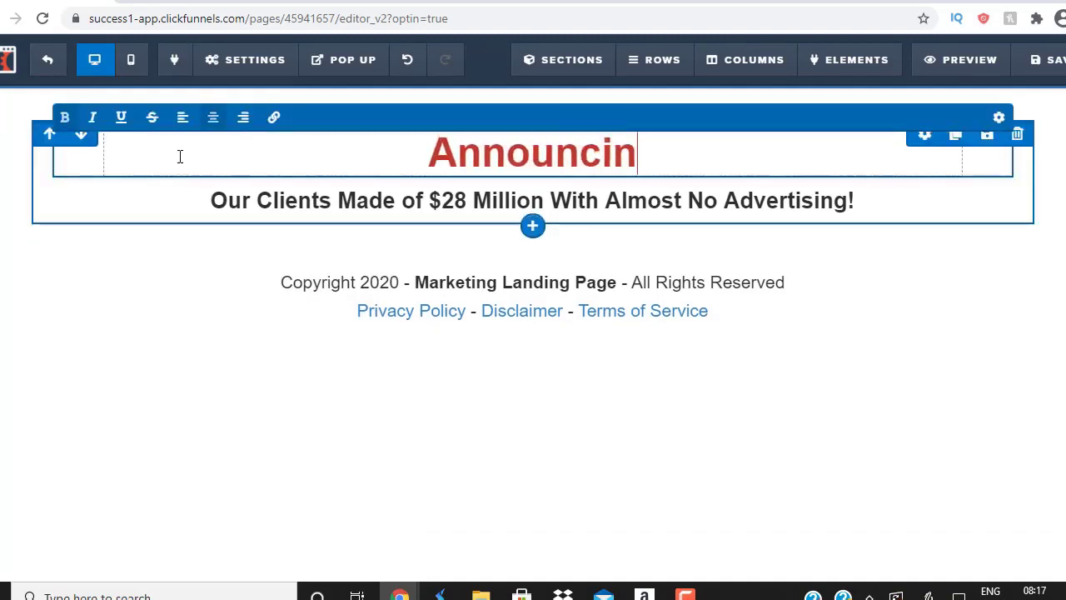
text(g the)
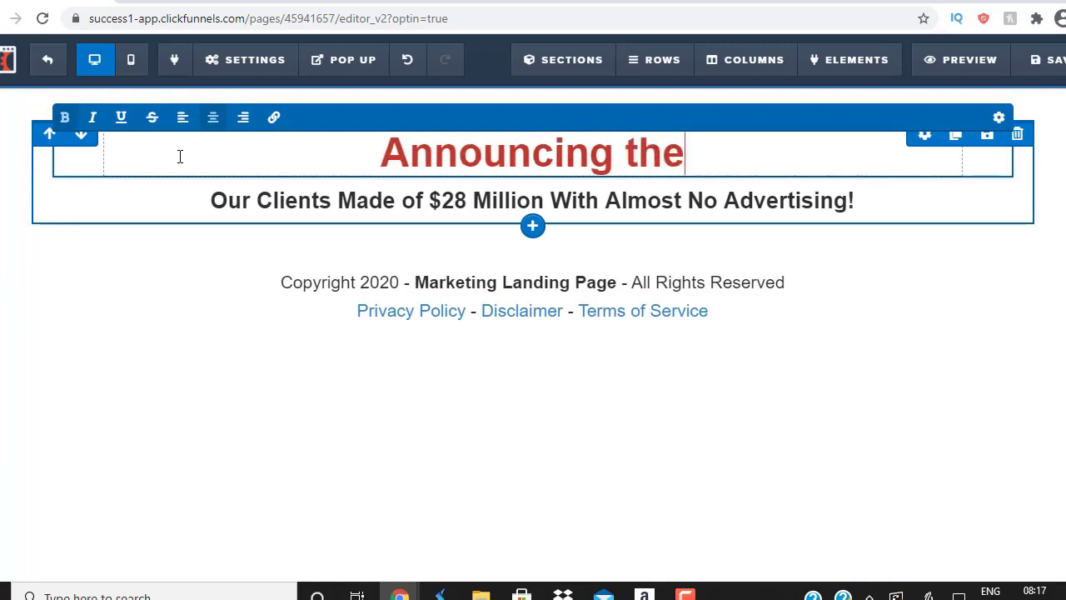
text( worlds lar)
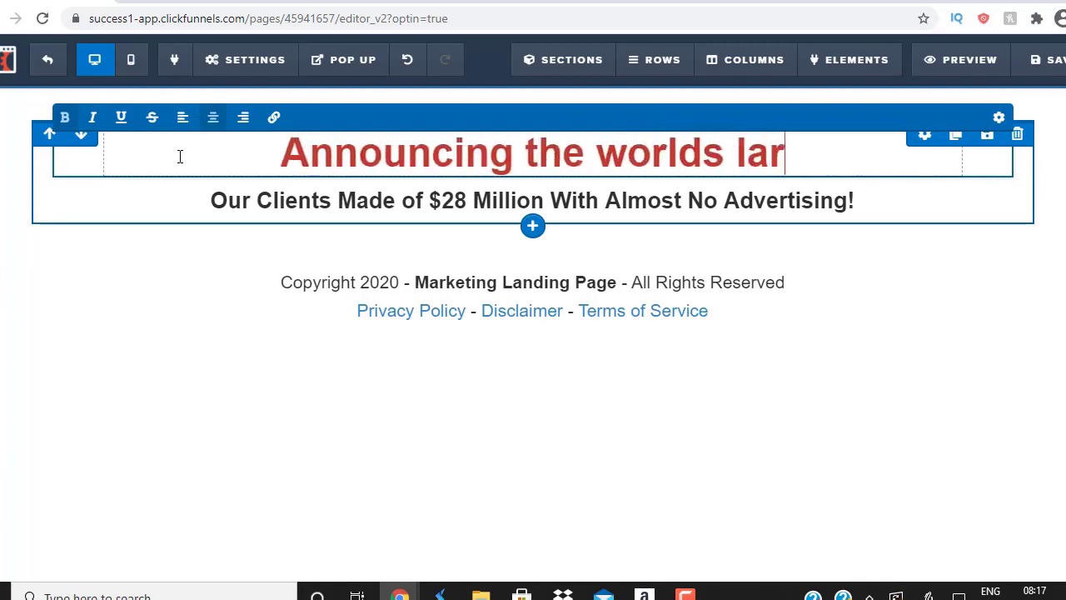
text(gest)
key(Return)
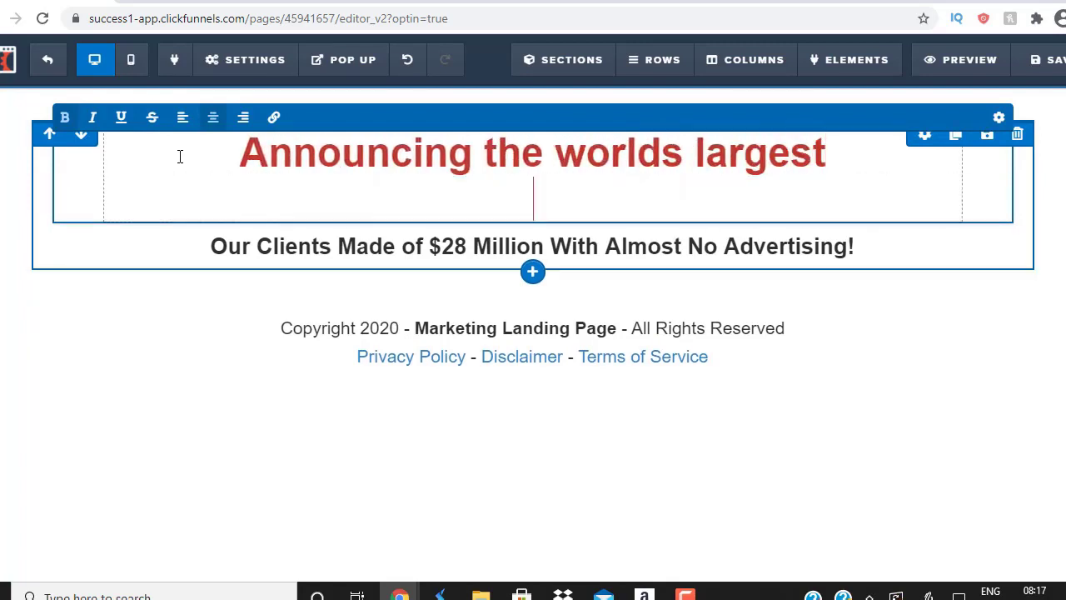
text(16,000)
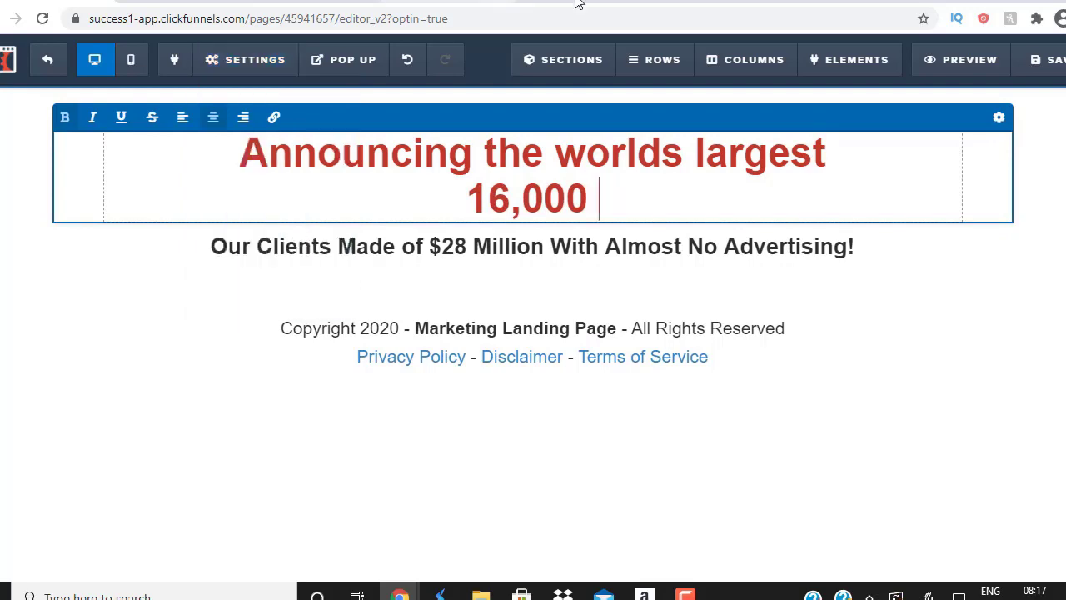
Step: Check the wording on the Teds Woodworking sales page and complete the headline's second line with "Wood Plans"
click(710, 5)
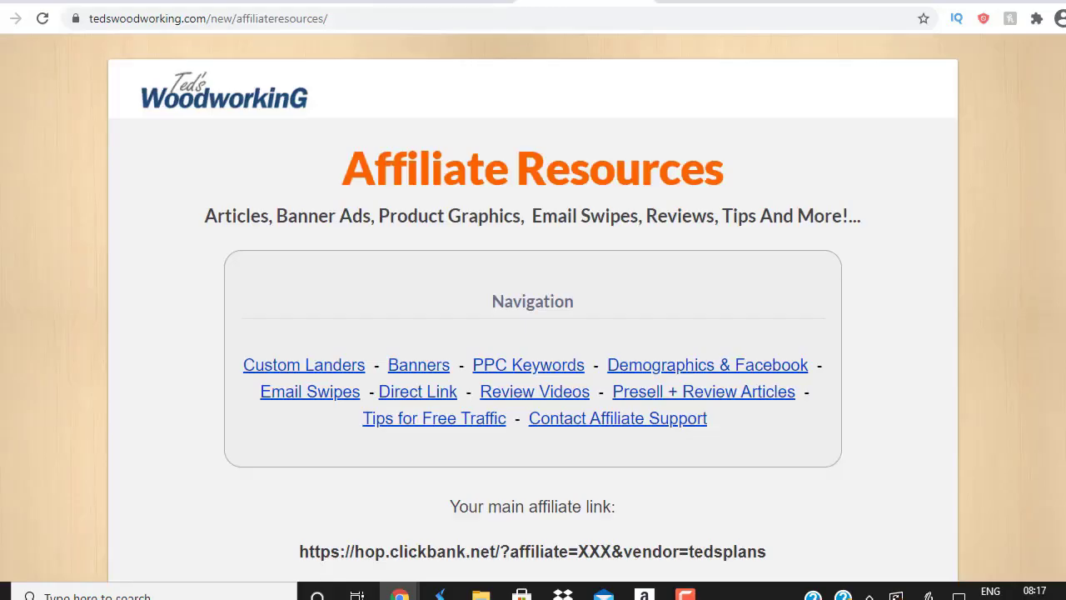
click(450, 1)
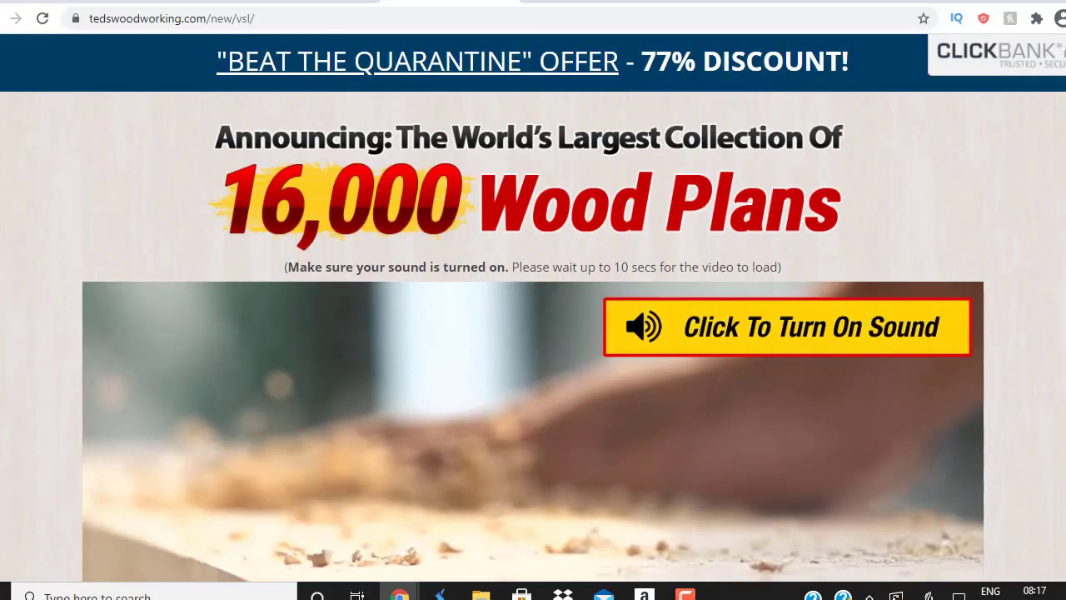
click(58, 3)
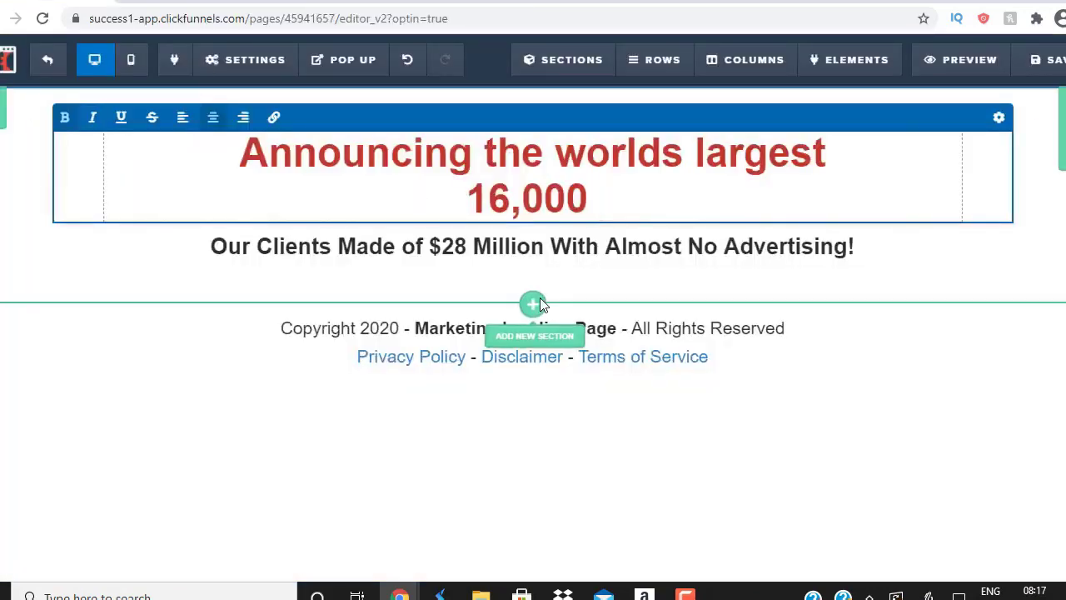
text(Wood P)
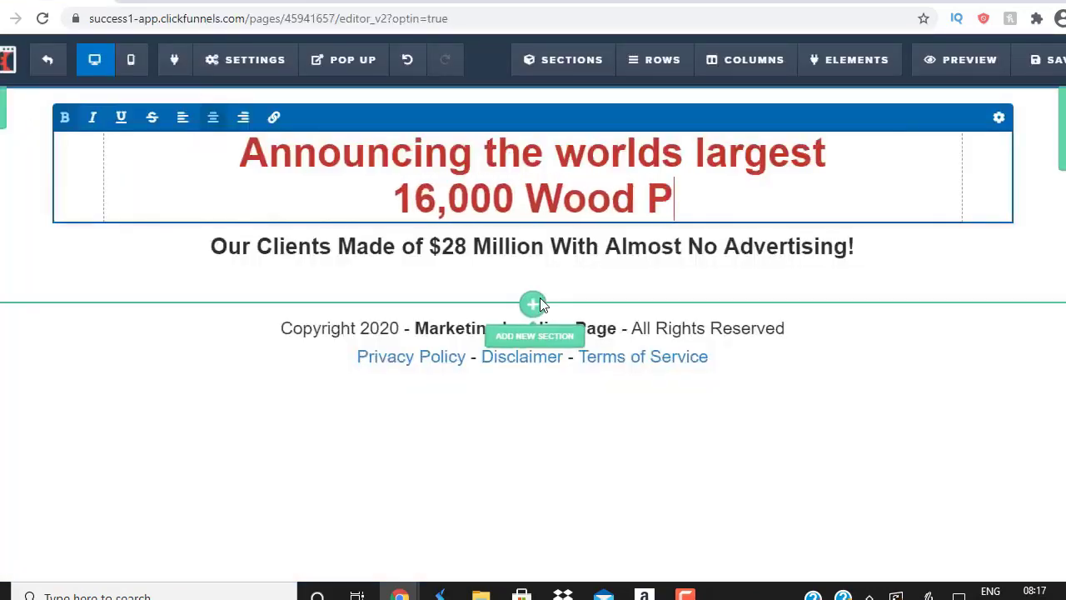
text(lans)
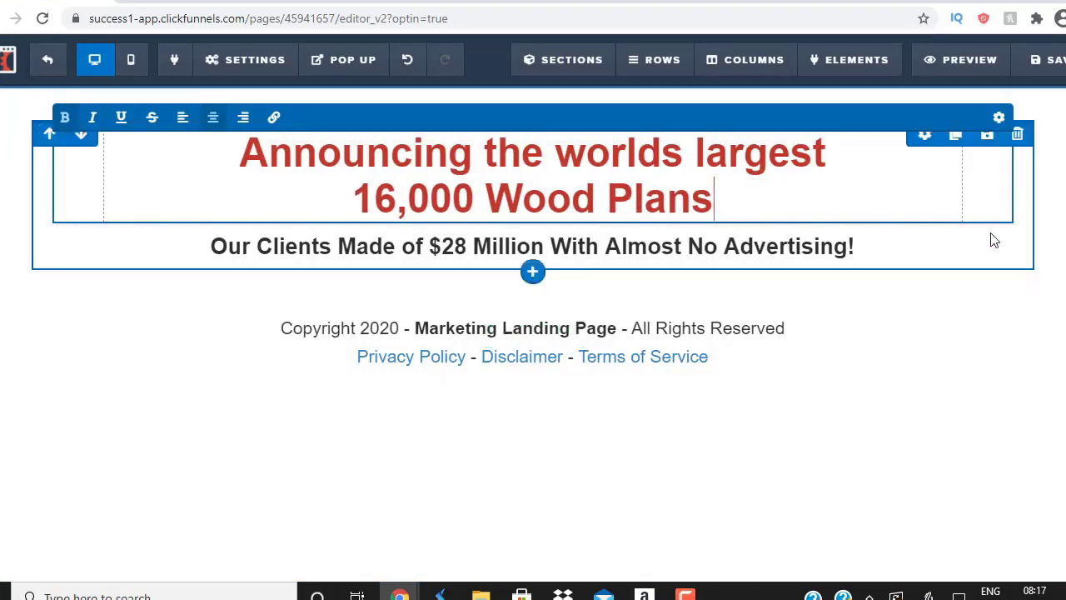
Step: Apply the Strong Shadow text shadow to the main headline
click(1000, 119)
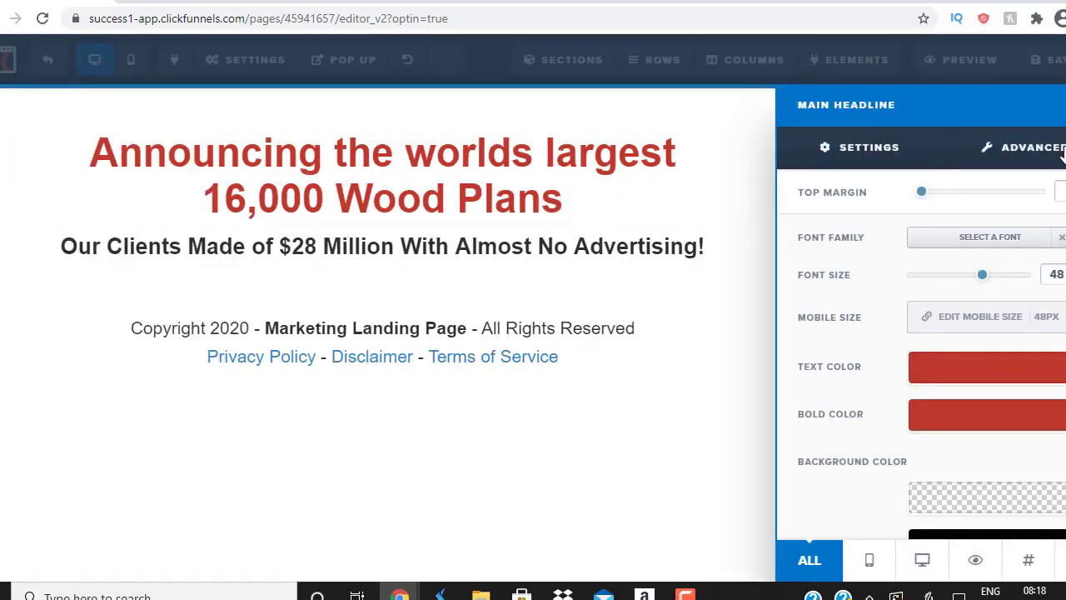
click(1059, 154)
click(975, 388)
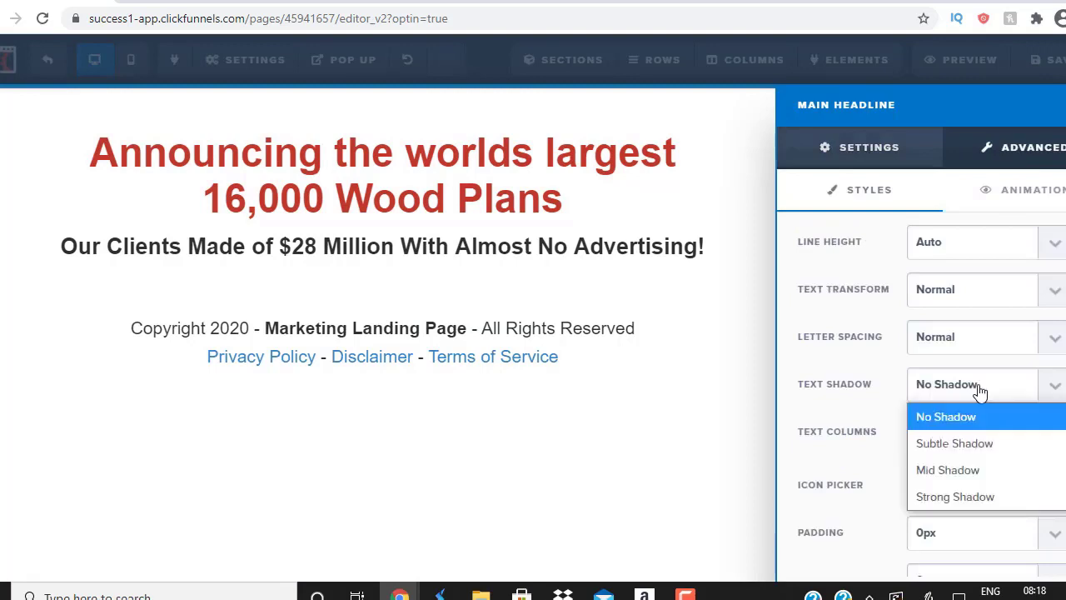
click(929, 499)
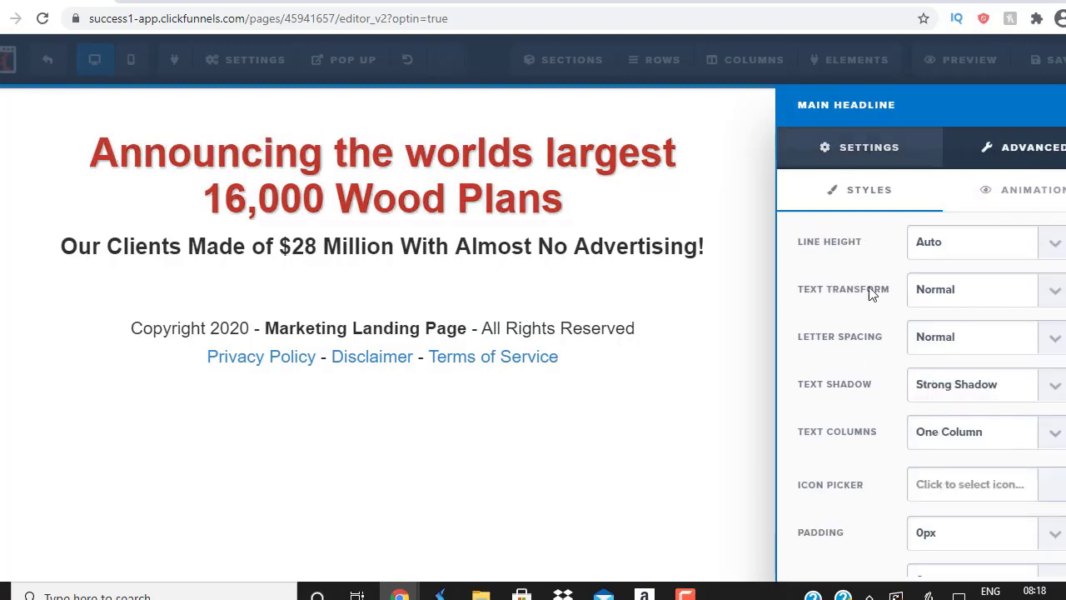
Step: Change the main headline's text color to a bright, pure red
click(858, 151)
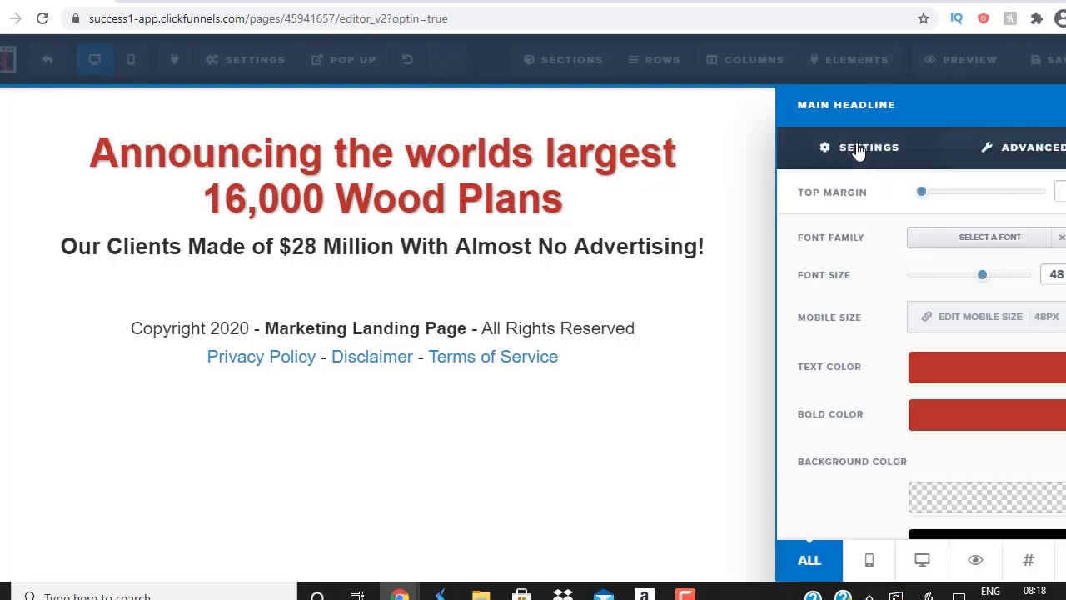
click(958, 365)
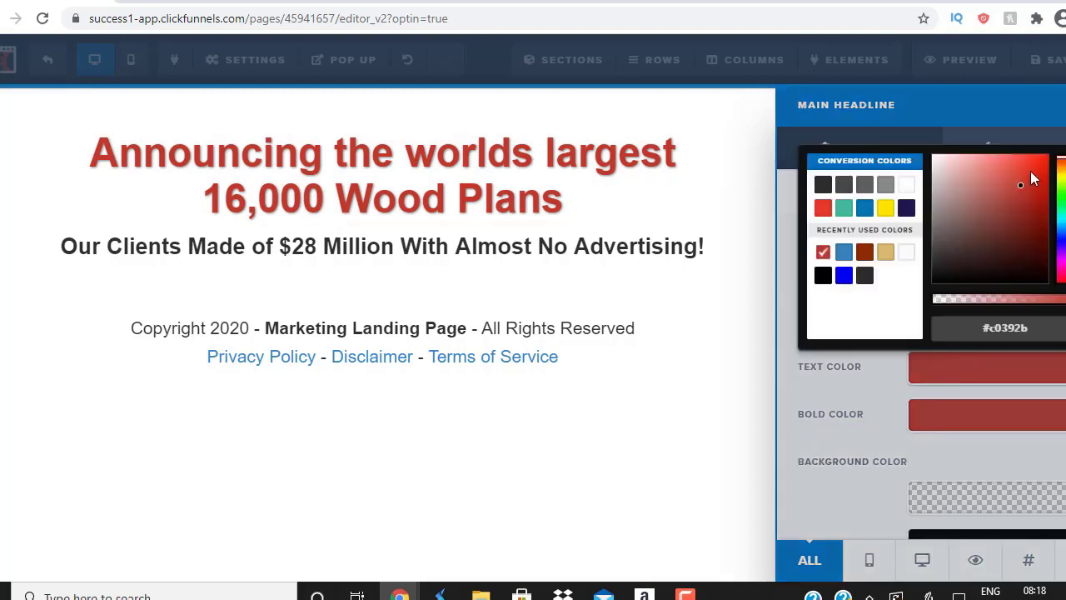
drag(1031, 172, 1052, 190)
drag(1059, 194, 1059, 163)
click(866, 385)
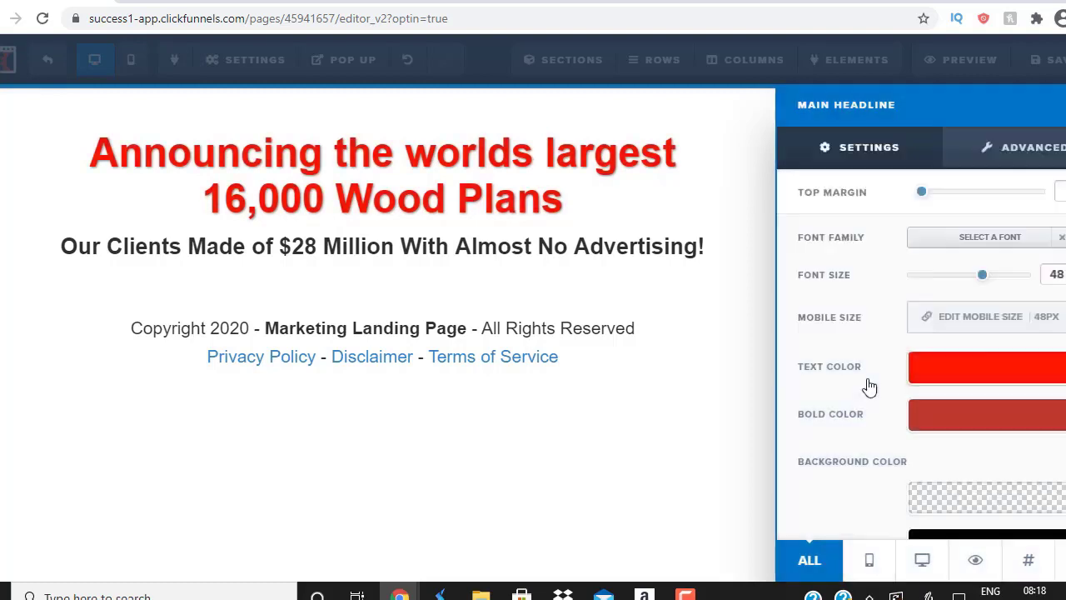
Step: Set the main headline's font to Oswald and its size to 72
click(1010, 250)
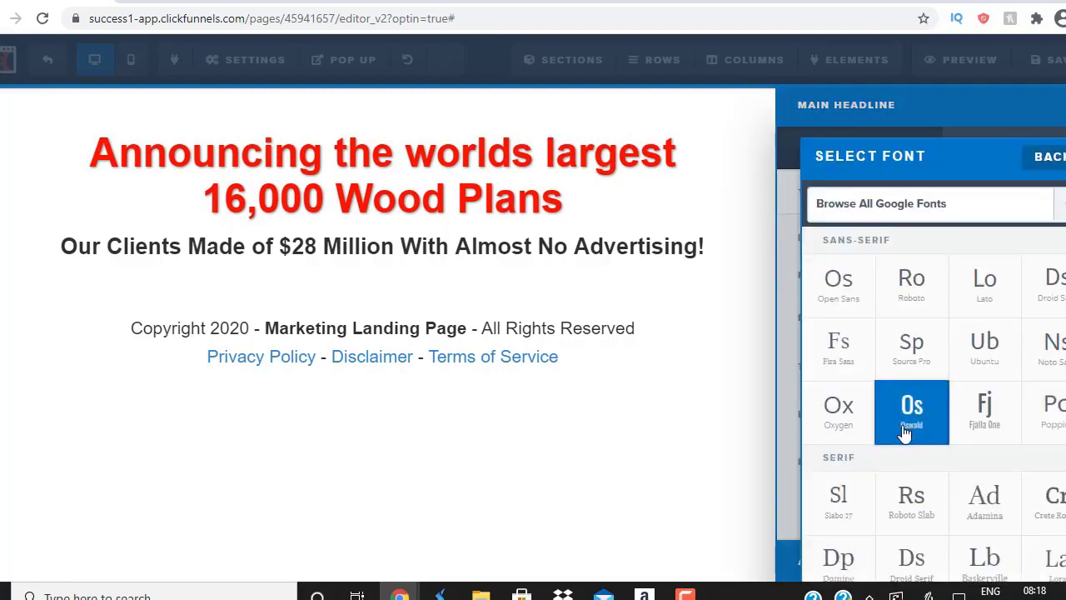
click(905, 433)
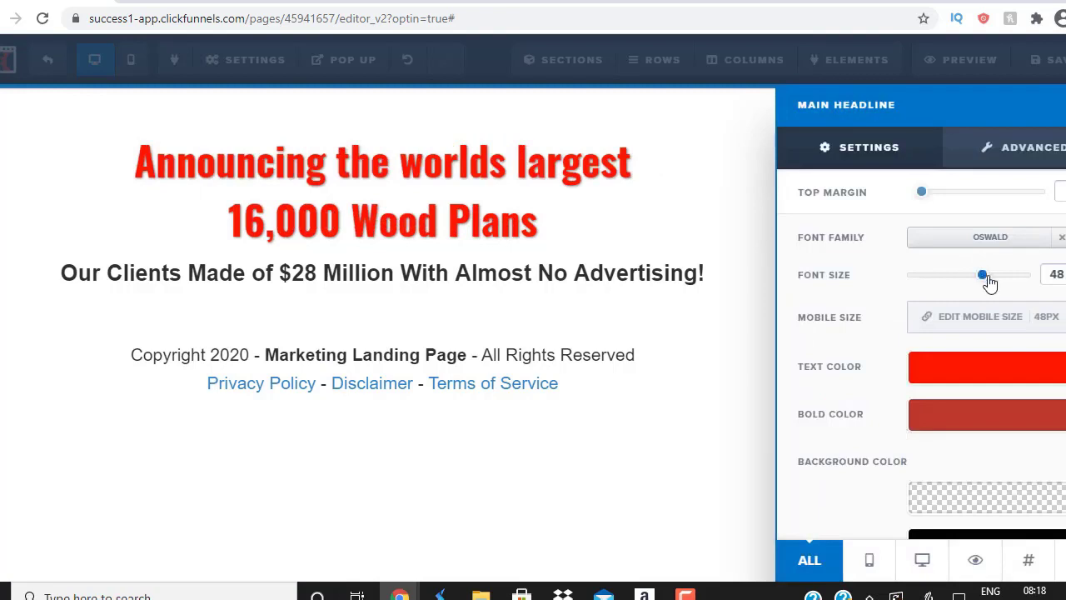
drag(987, 279, 1031, 279)
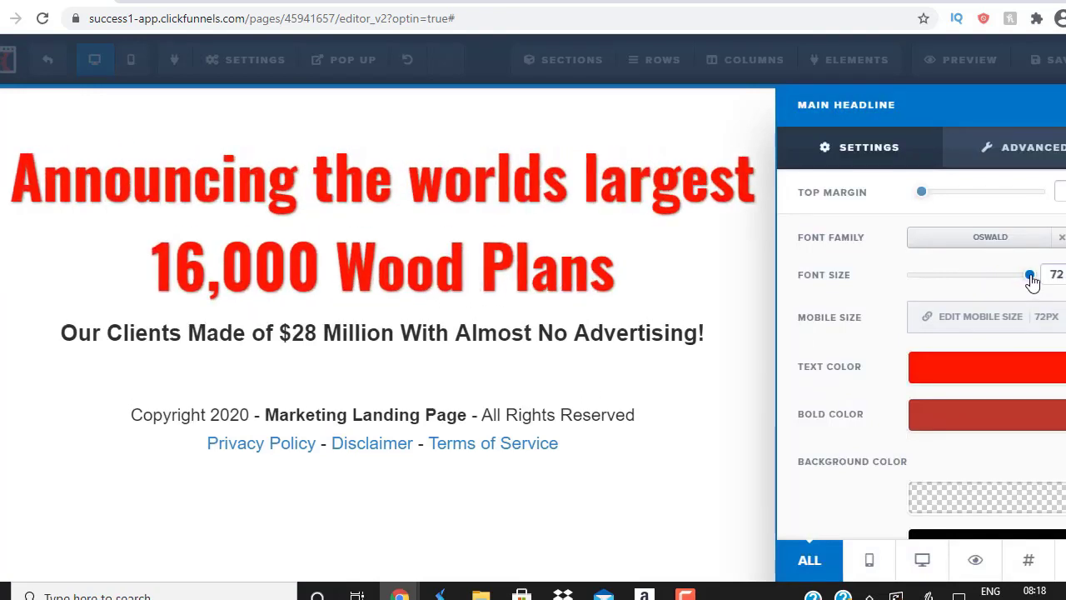
click(523, 176)
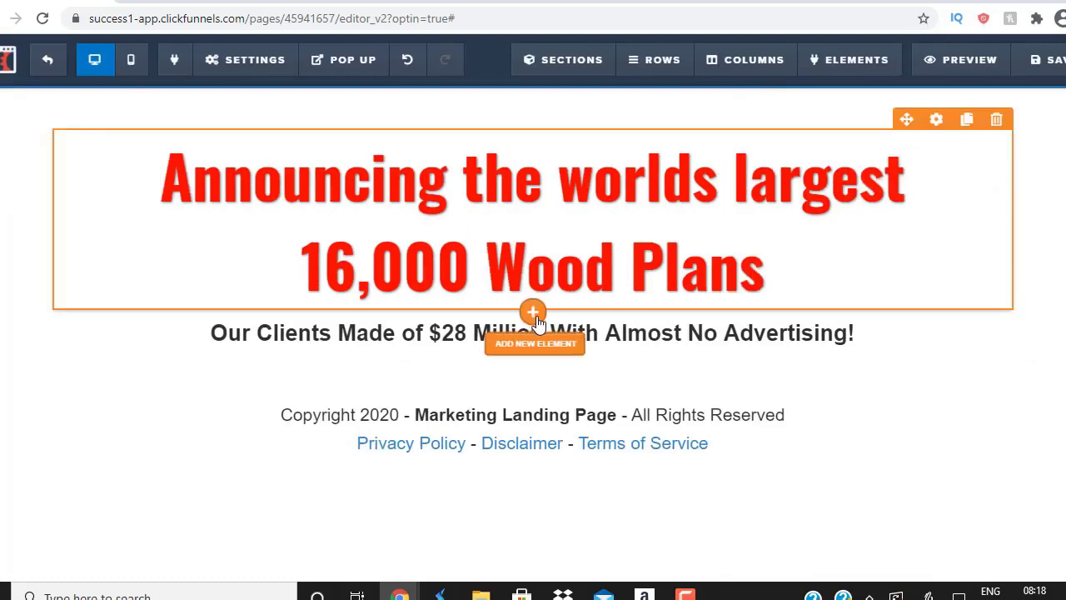
Step: Add a new image element directly beneath the main headline
click(533, 309)
click(535, 359)
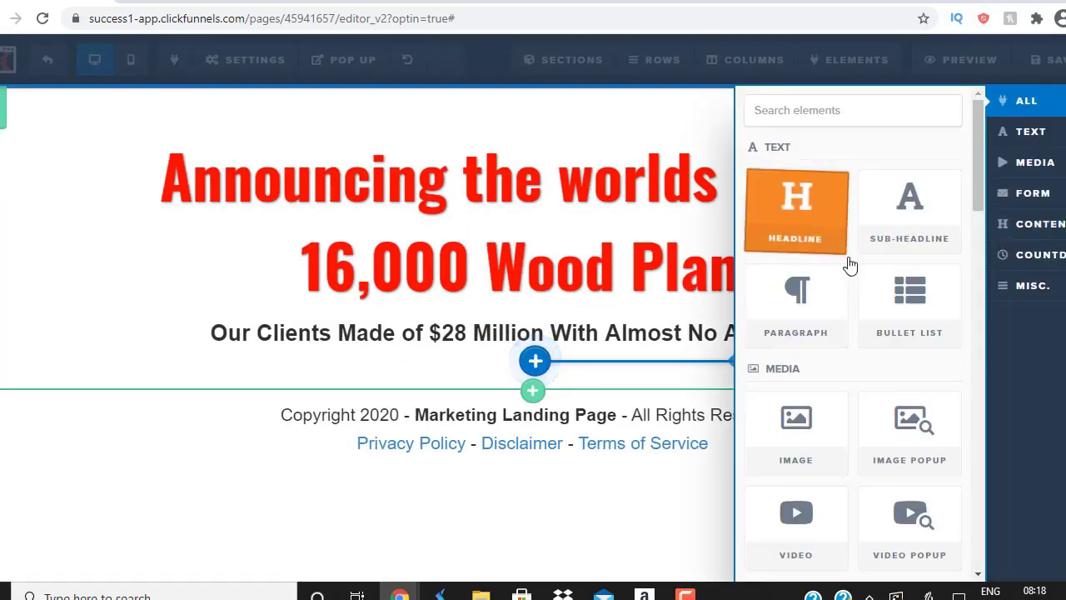
click(783, 456)
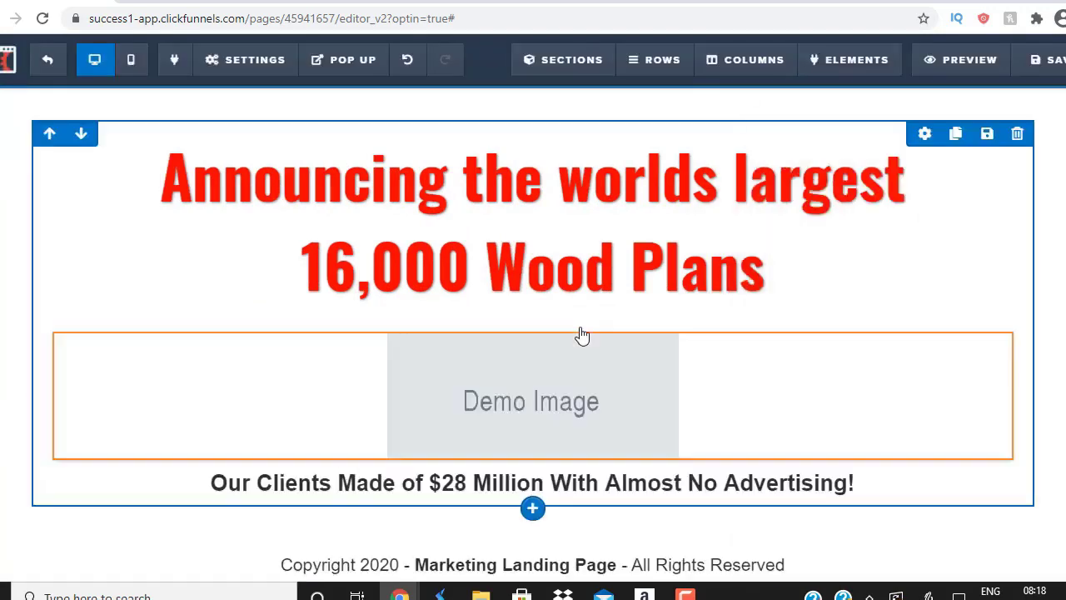
Step: Replace the demo image with the "GET ACCESS TO 16,000 Plans" click-play picture from the second page of uploaded images
click(537, 415)
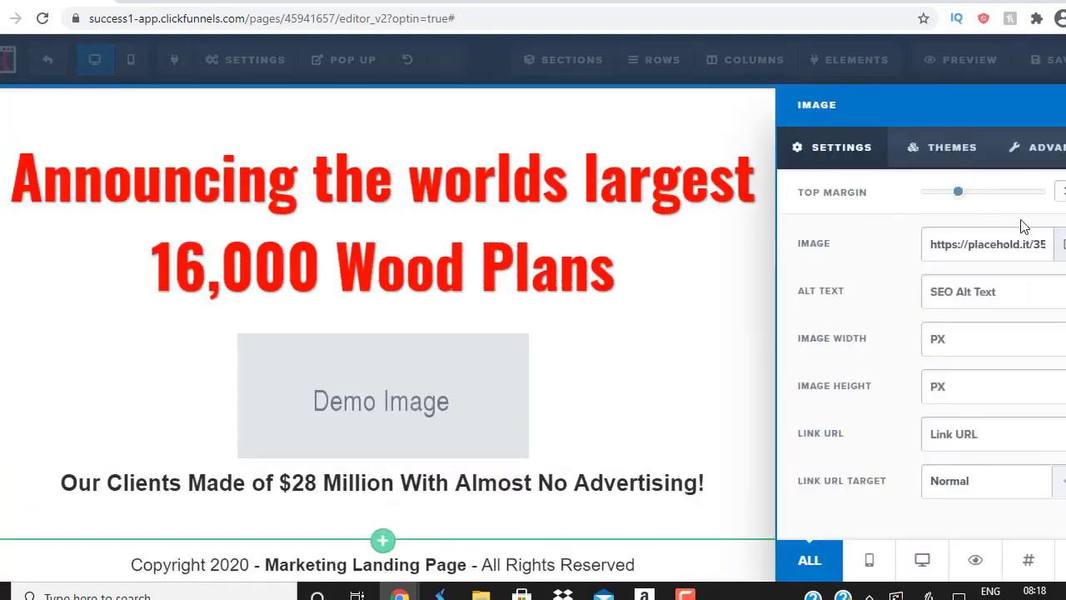
click(1059, 244)
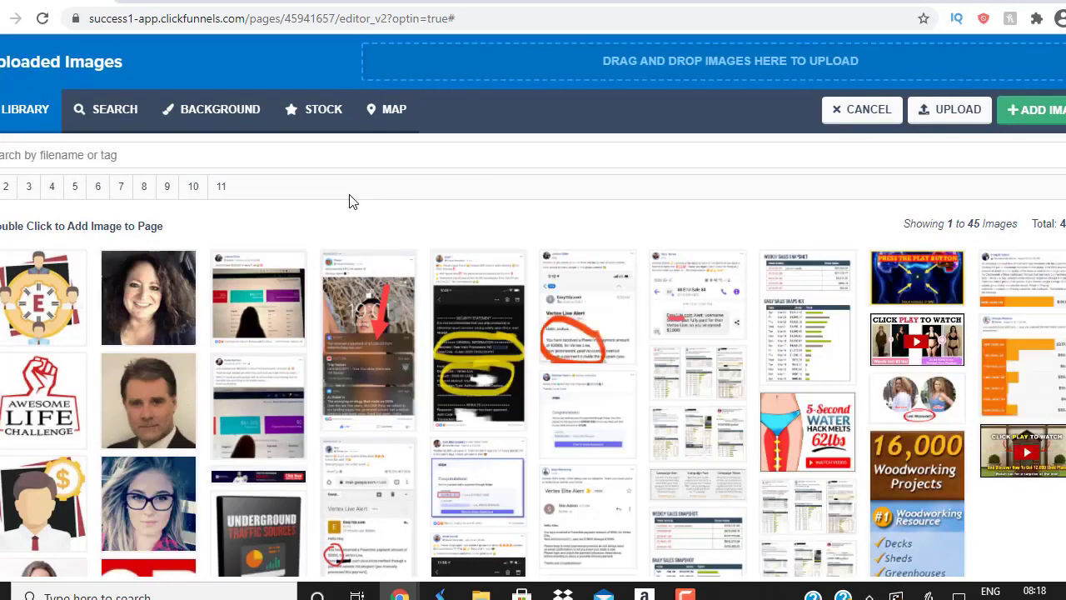
click(5, 191)
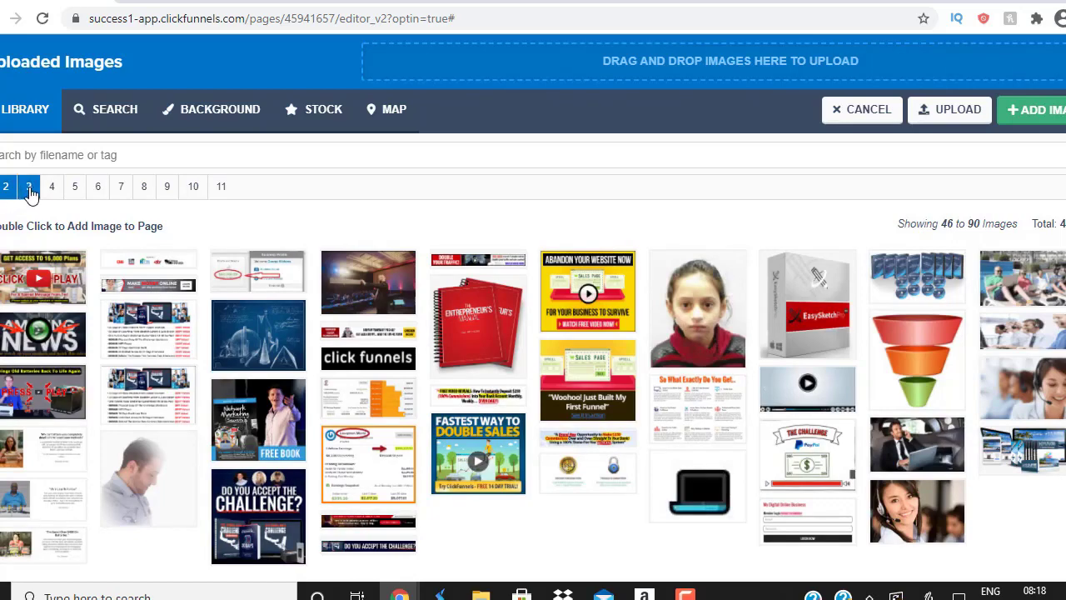
click(43, 281)
double_click(59, 292)
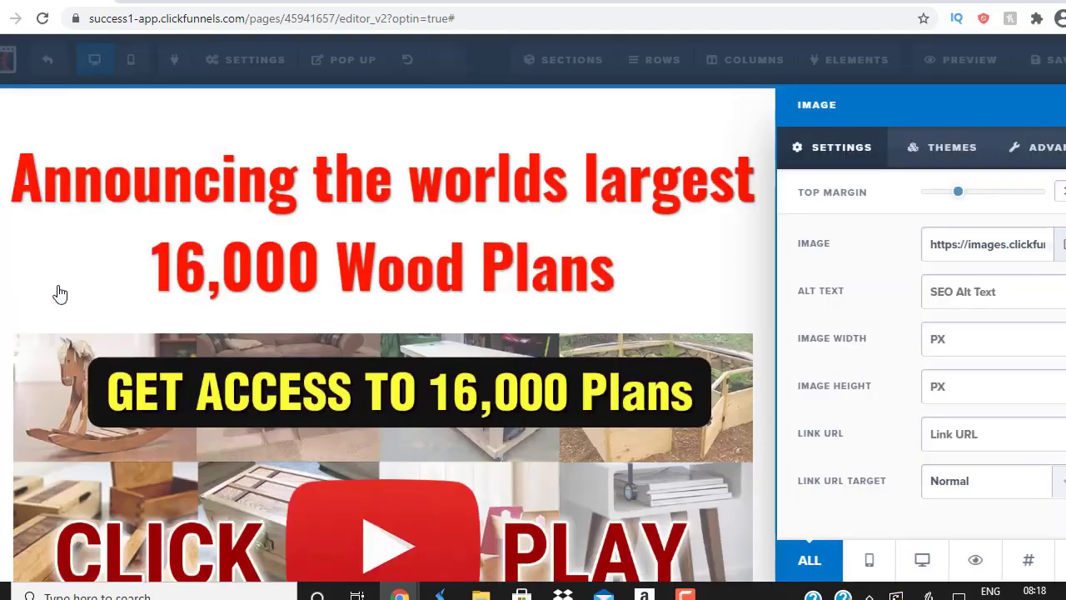
click(604, 325)
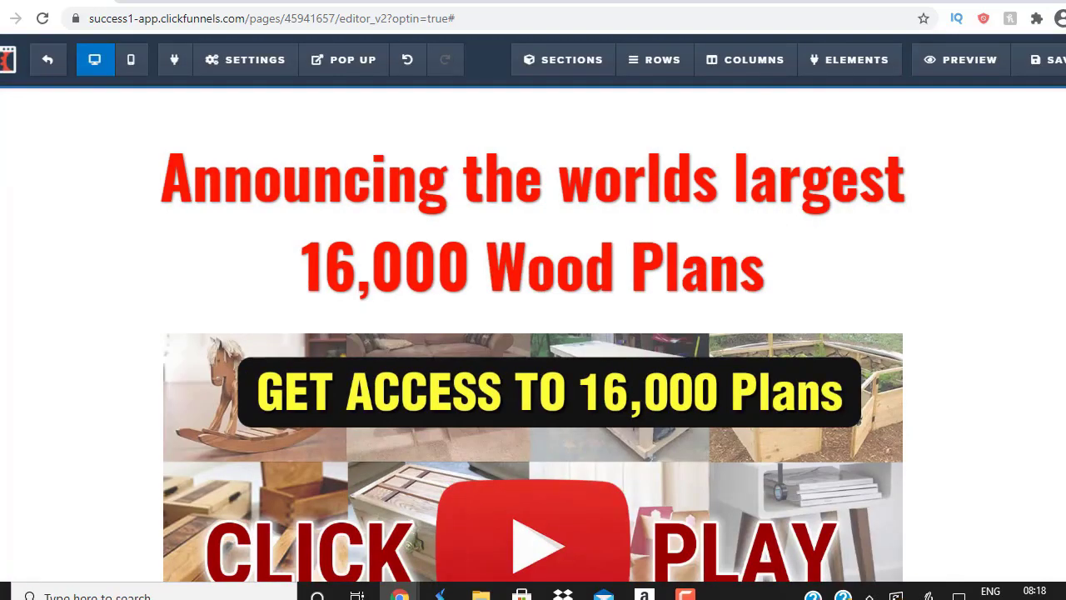
Step: Set the main headline's line height to 1.3em
scroll(533, 333, down, 3)
scroll(533, 333, up, 2)
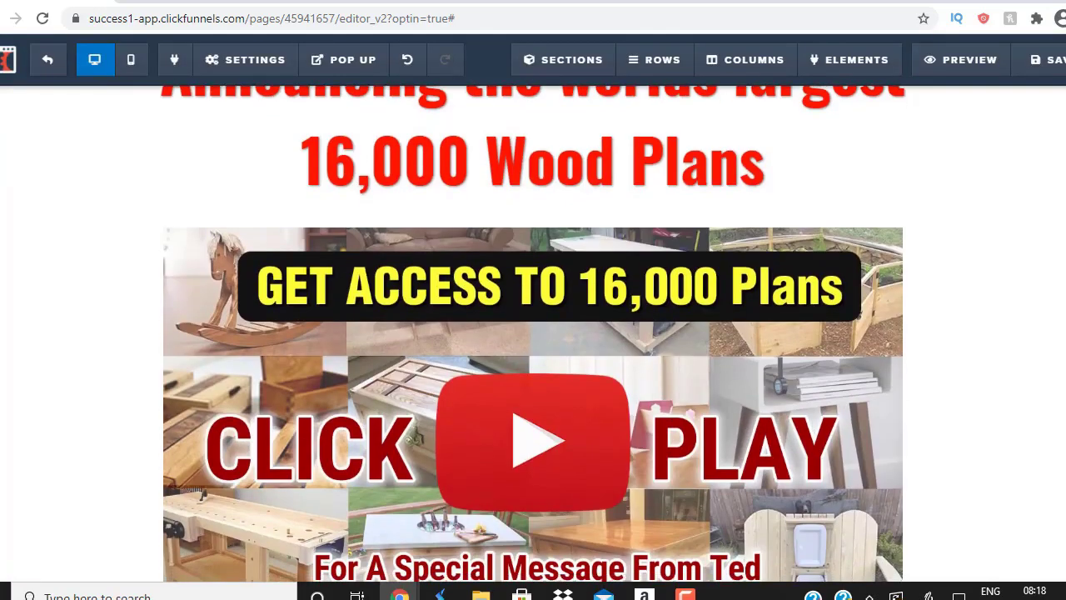
scroll(533, 333, down, 1)
scroll(805, 214, up, 2)
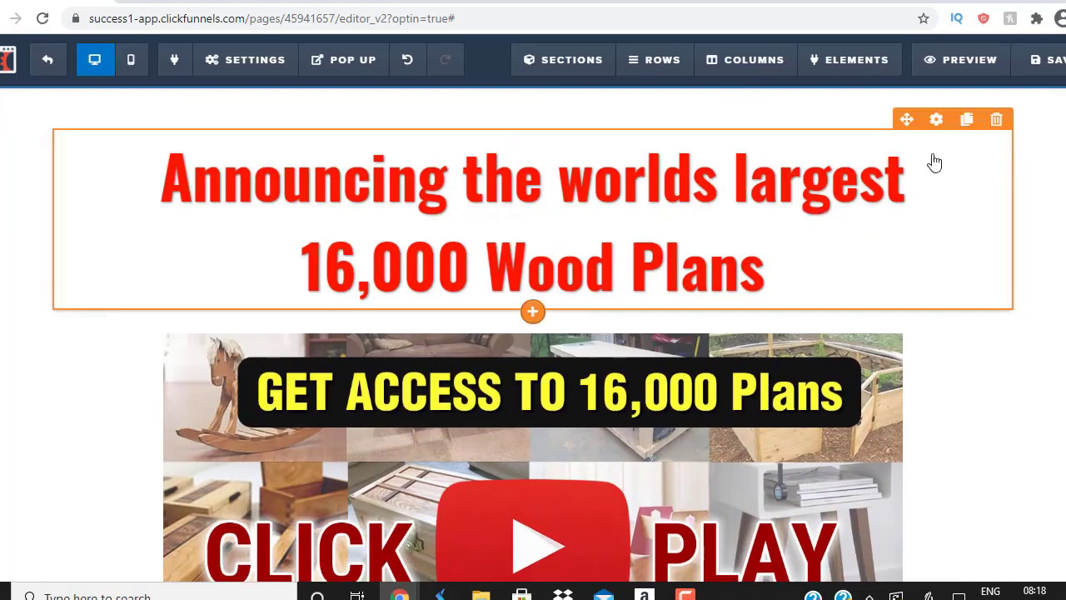
click(936, 119)
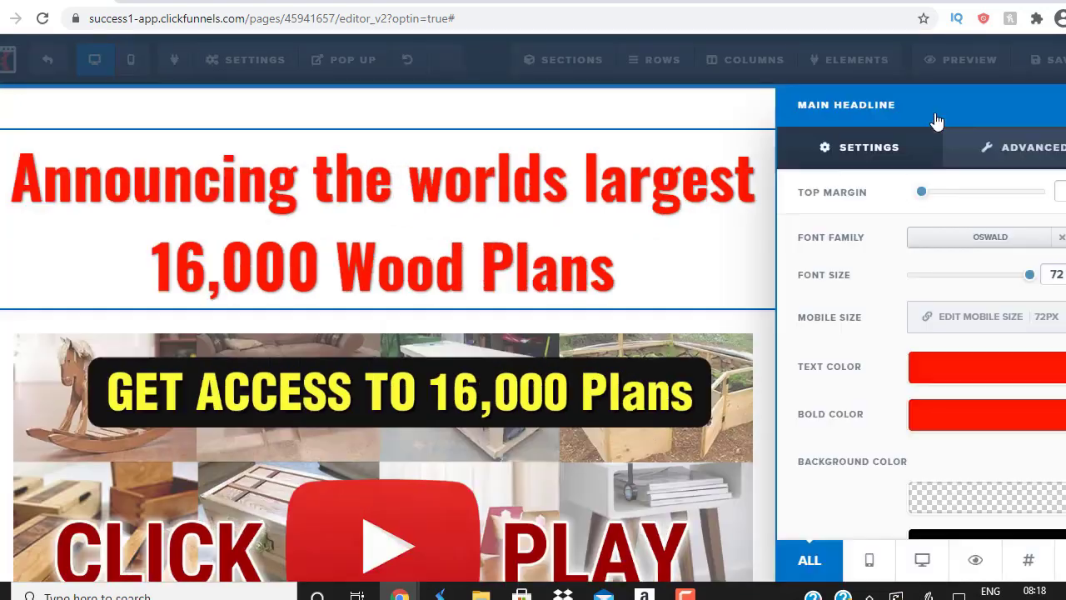
click(1011, 163)
click(987, 244)
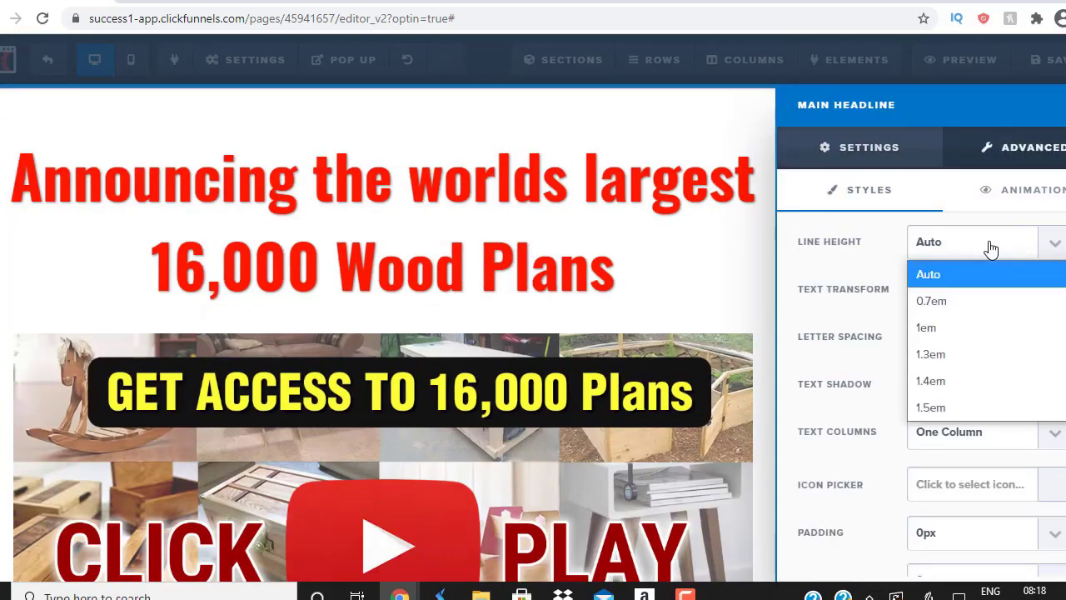
click(947, 354)
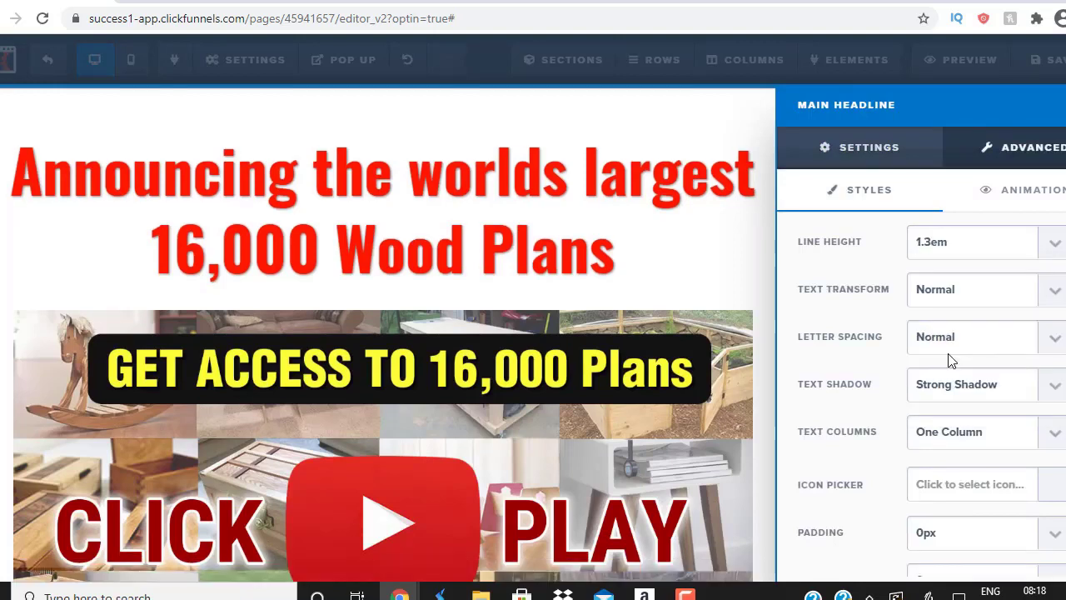
click(980, 250)
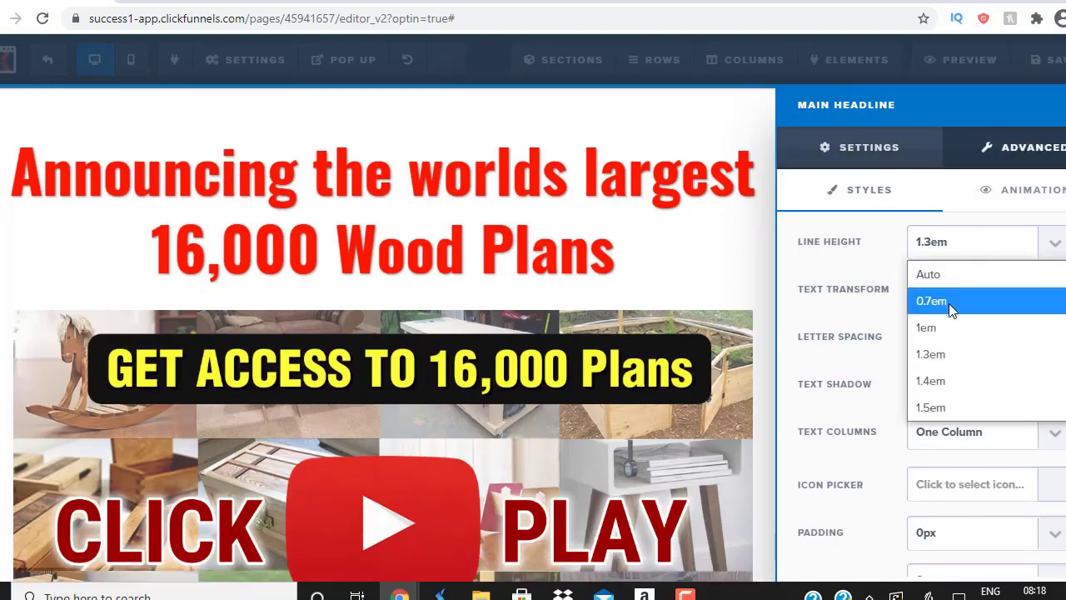
click(947, 338)
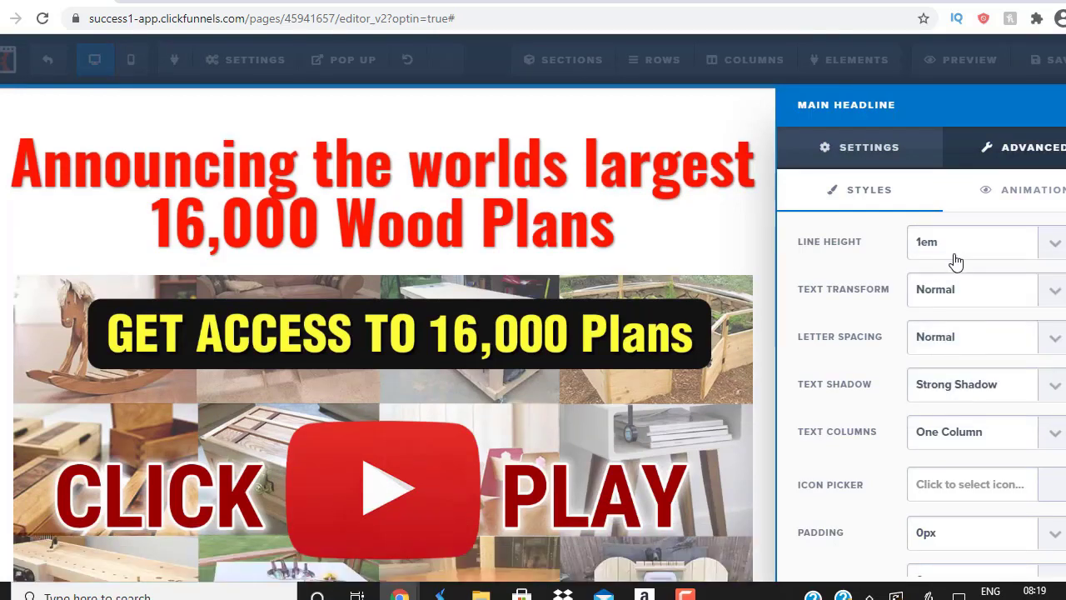
click(956, 255)
click(932, 354)
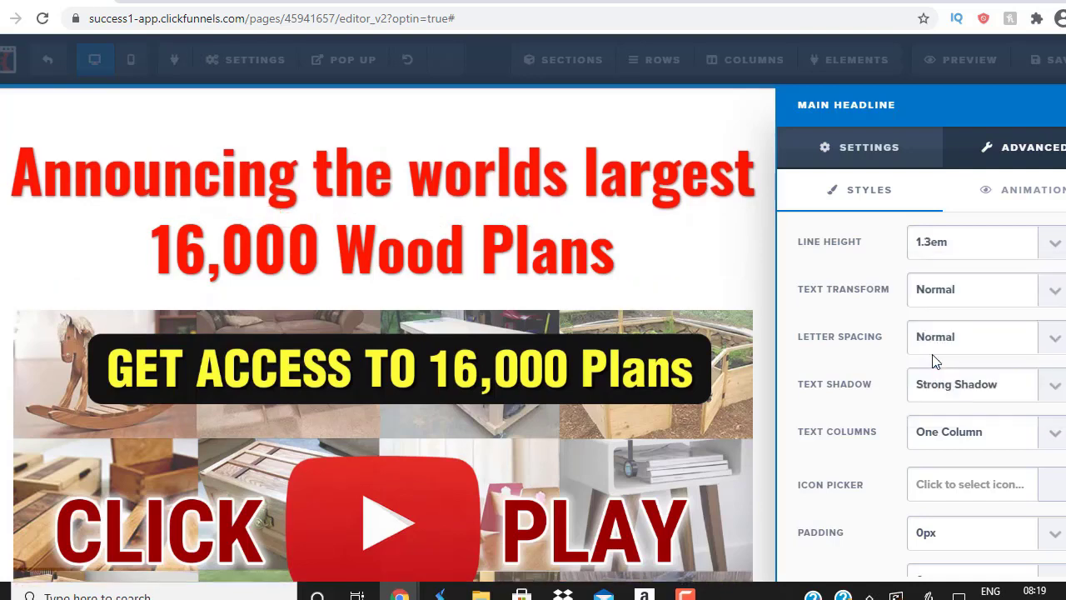
click(576, 225)
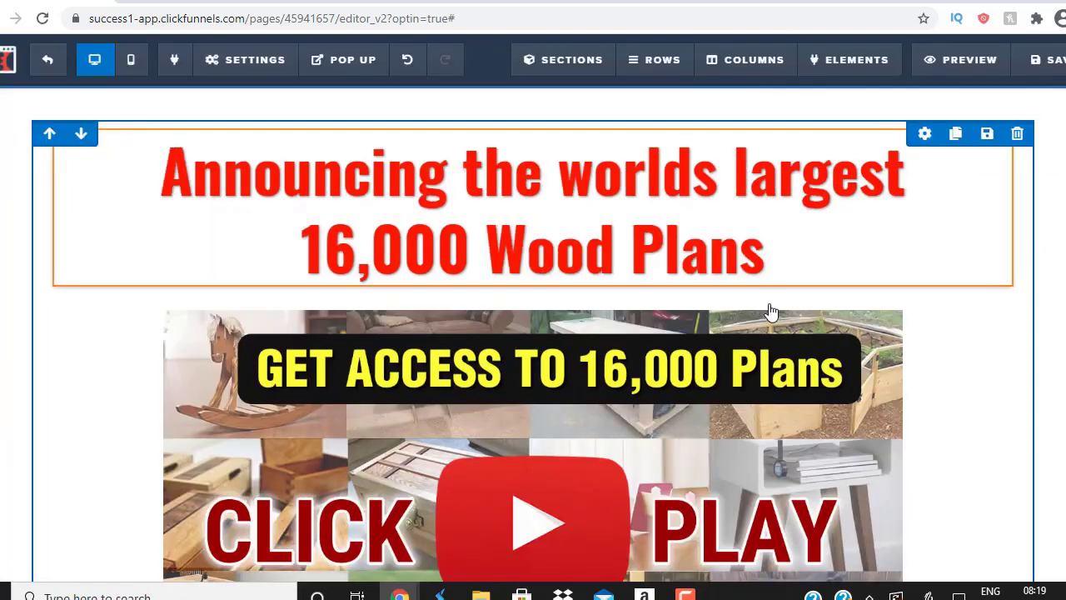
Step: Delete the "Our Clients Made of $28 Million With Almost No Advertising!" headline beneath the click-play image
scroll(769, 309, down, 2)
scroll(619, 405, down, 3)
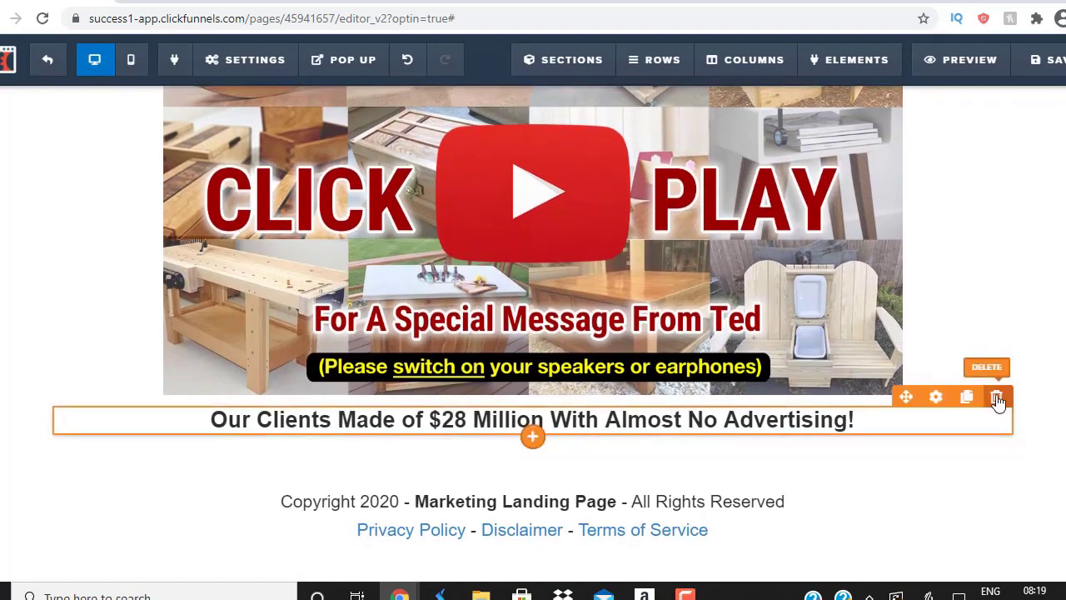
click(996, 398)
click(621, 112)
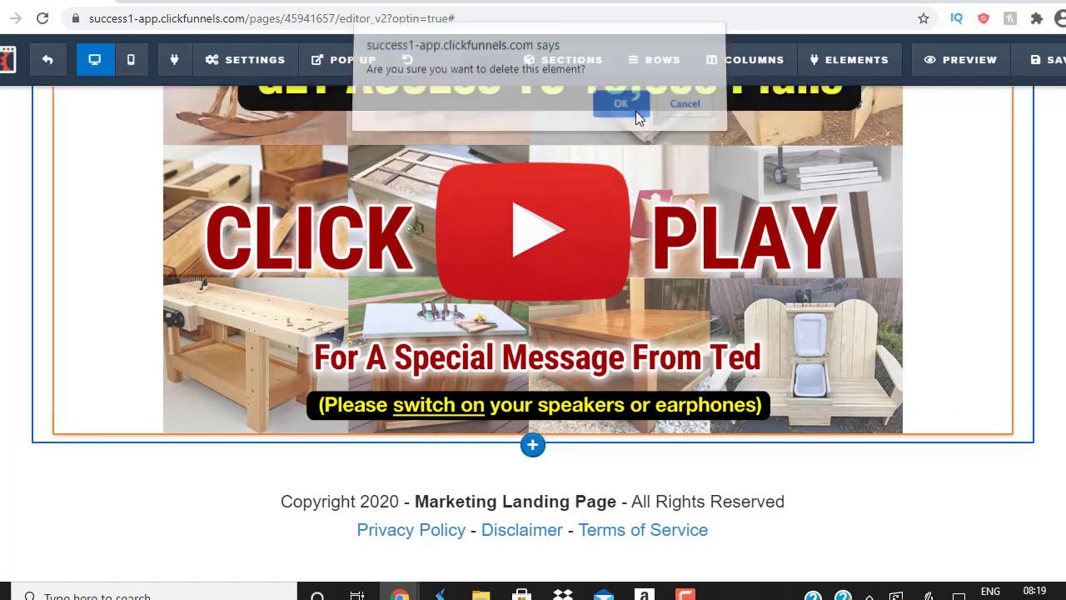
Step: Add a one-column row between the click-play image and the copyright footer
click(534, 439)
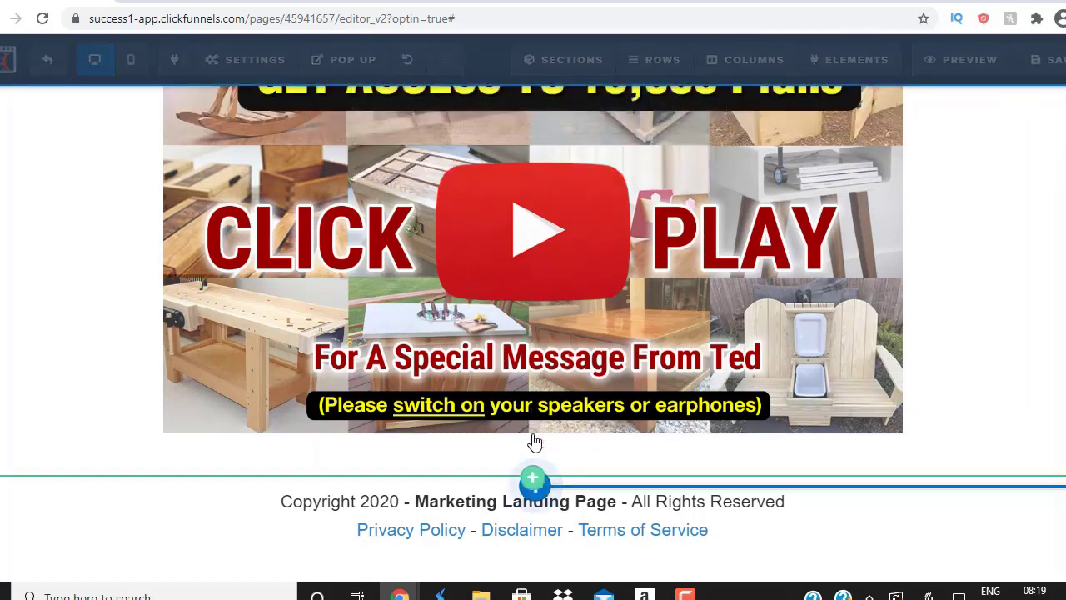
click(565, 349)
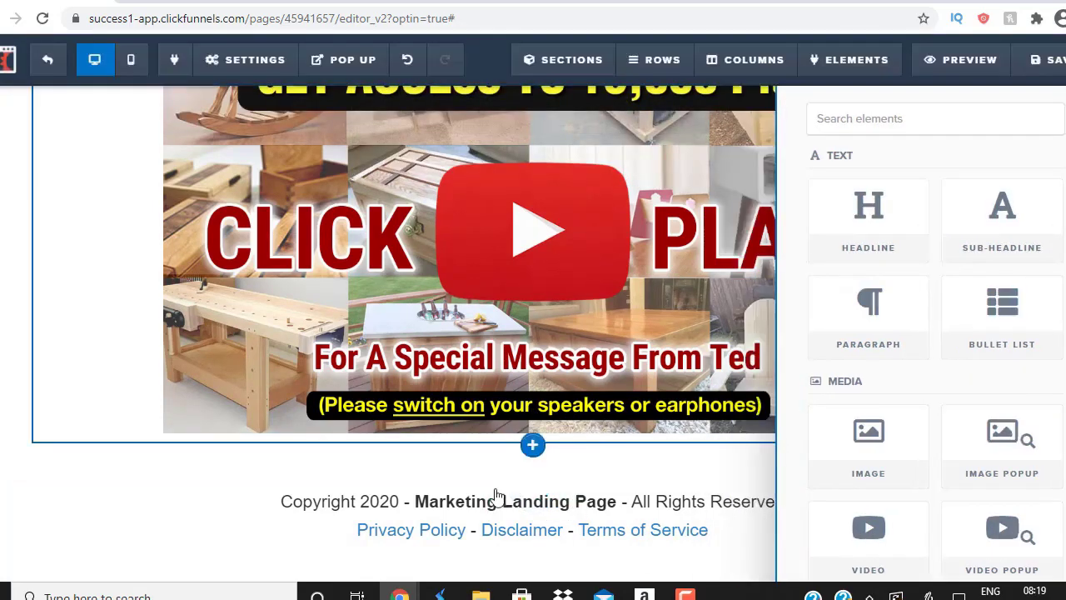
click(535, 450)
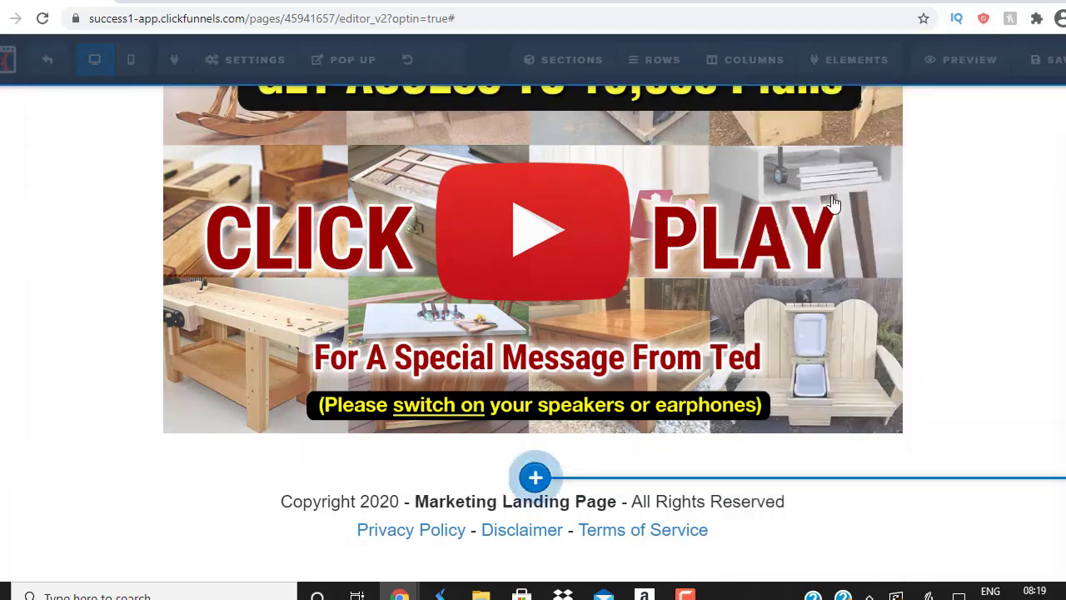
click(824, 163)
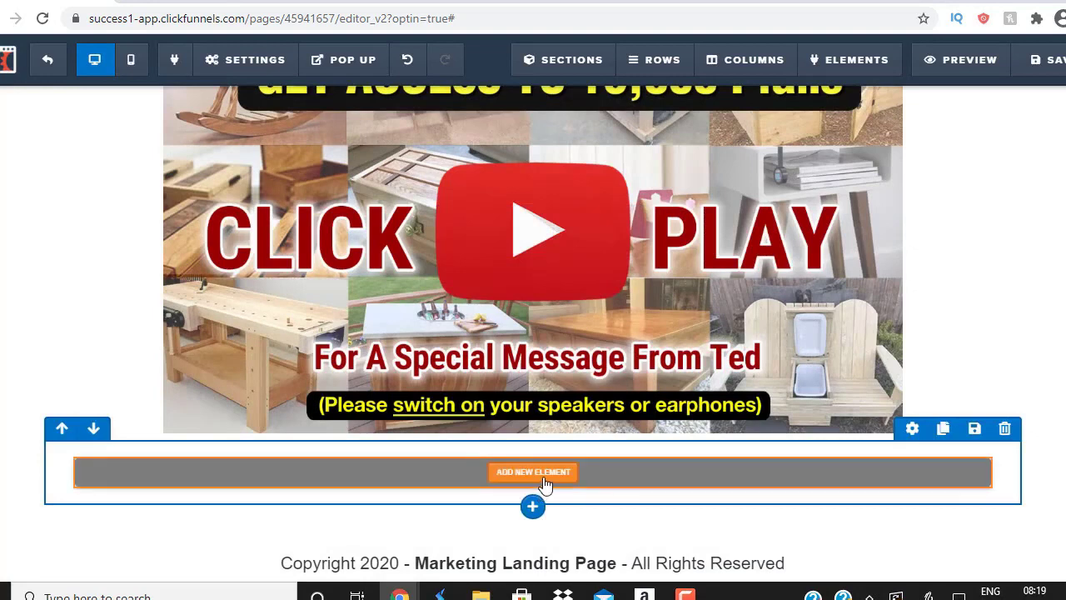
Step: Insert a button element into the empty row beneath the click-play image
click(539, 473)
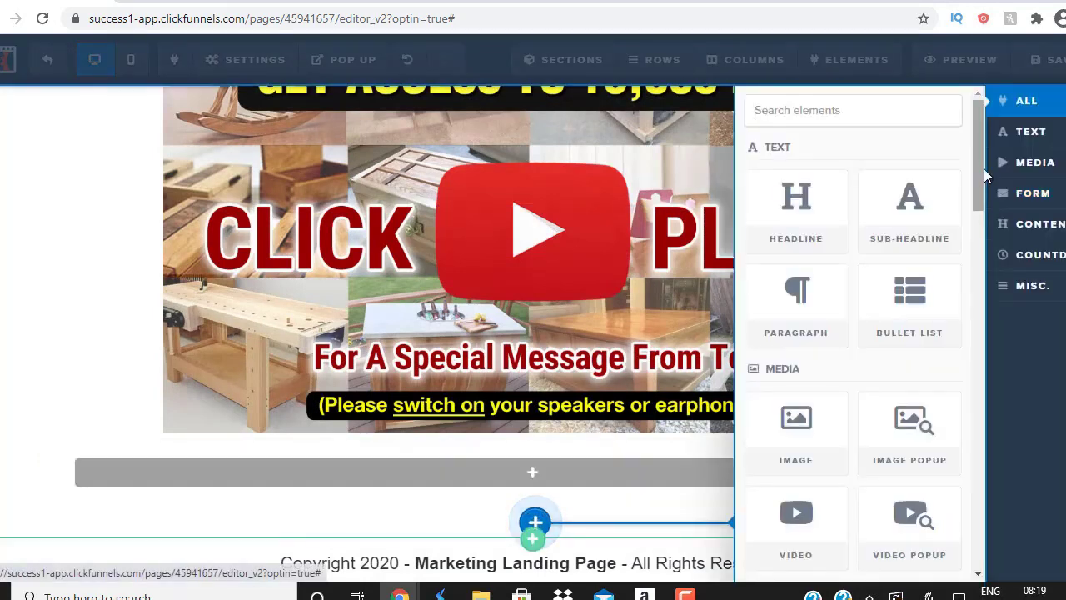
scroll(981, 217, down, 5)
click(786, 379)
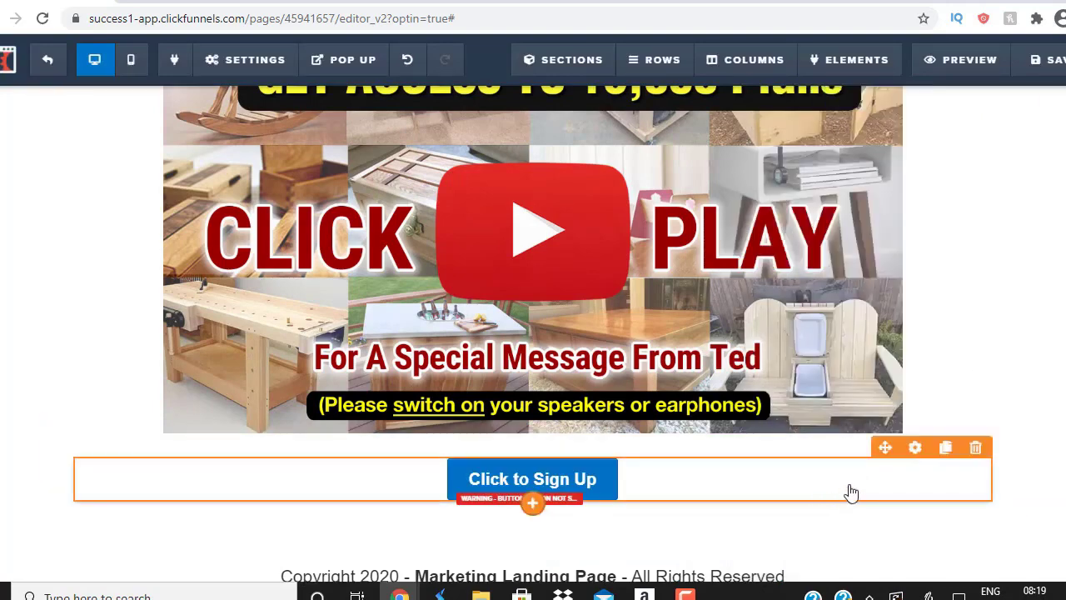
Step: Change the button's text to "YES! I WANT INSTANT ACCESS NOW!"
click(915, 448)
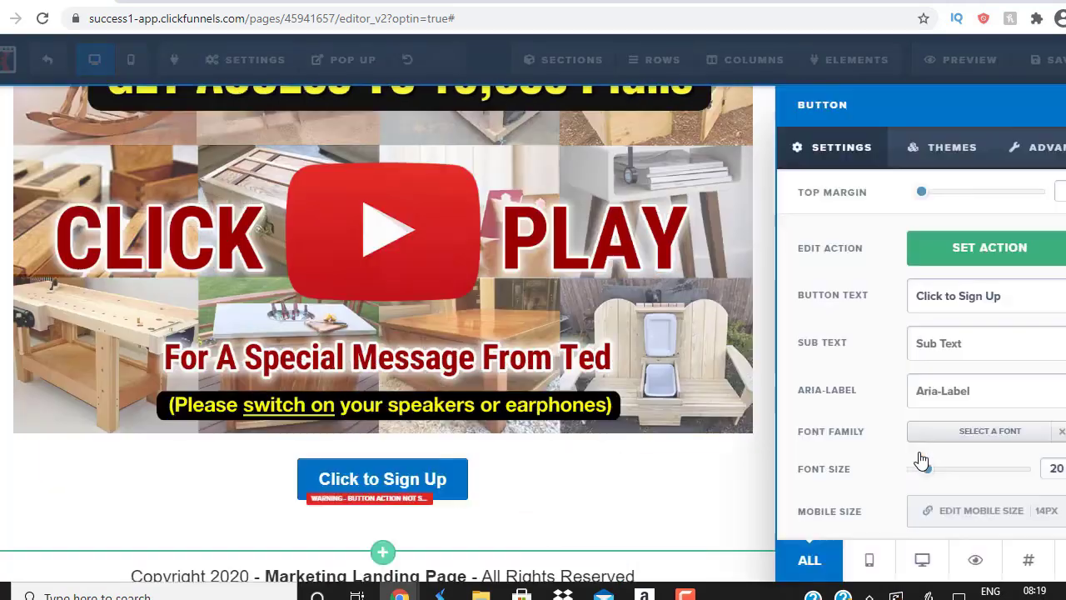
drag(1018, 297, 793, 309)
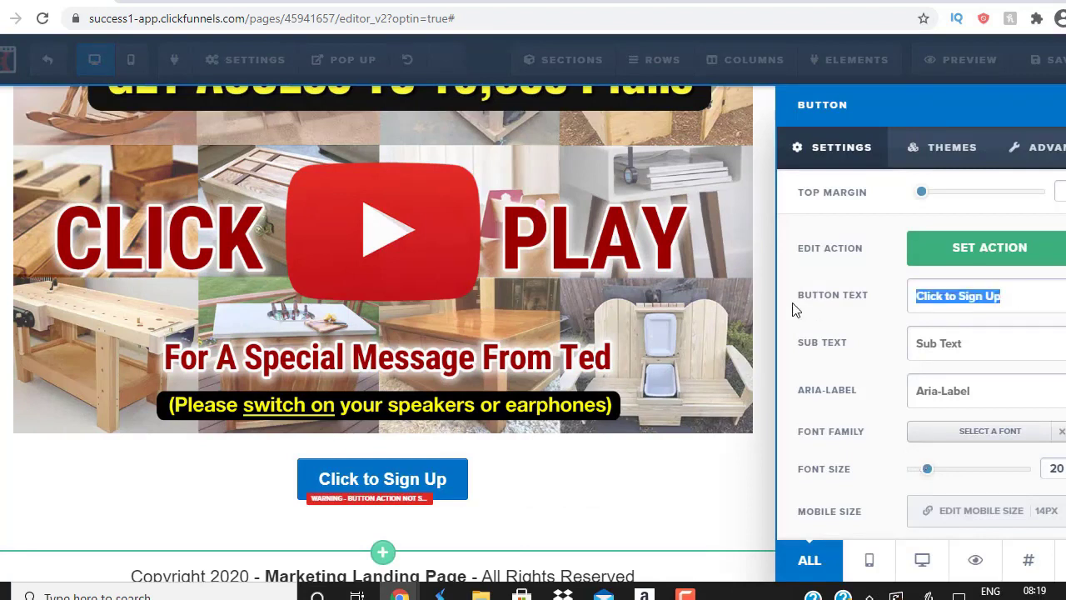
text(YES! I)
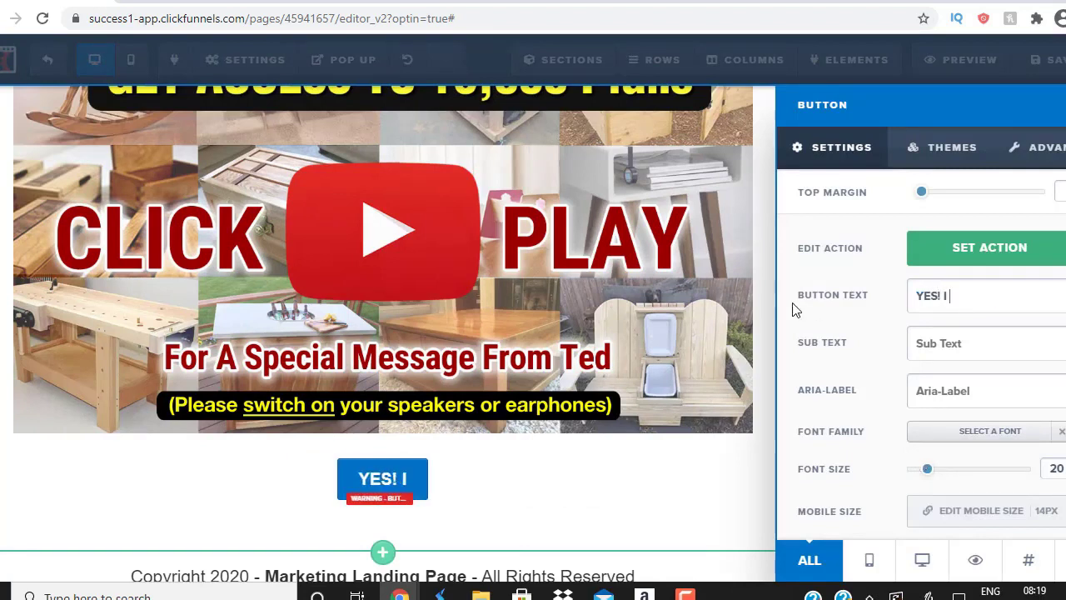
text( WANT INSTAN)
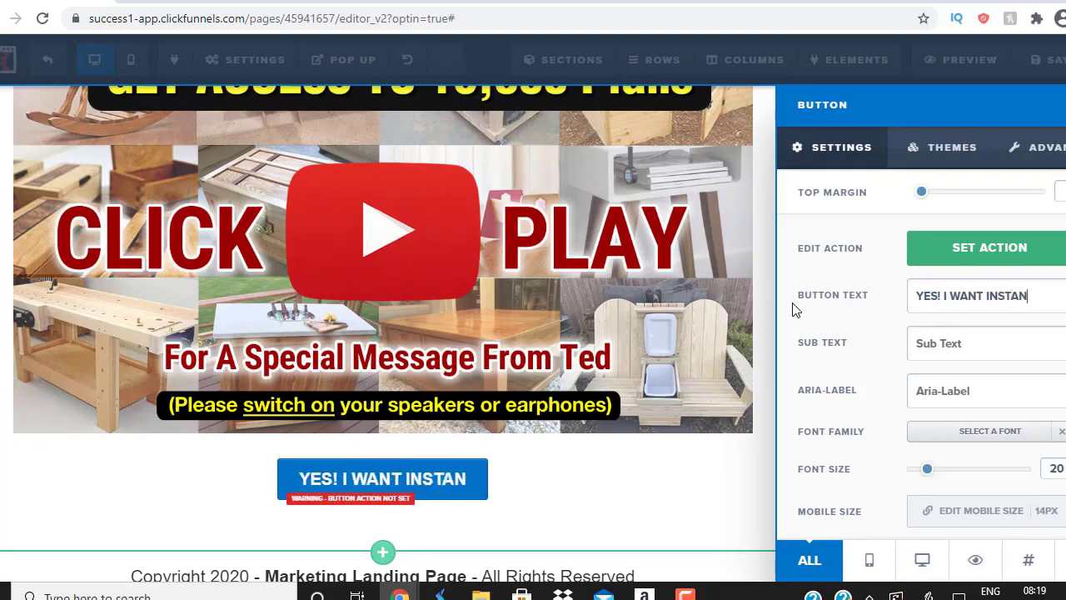
text(T ACCESS NOW!)
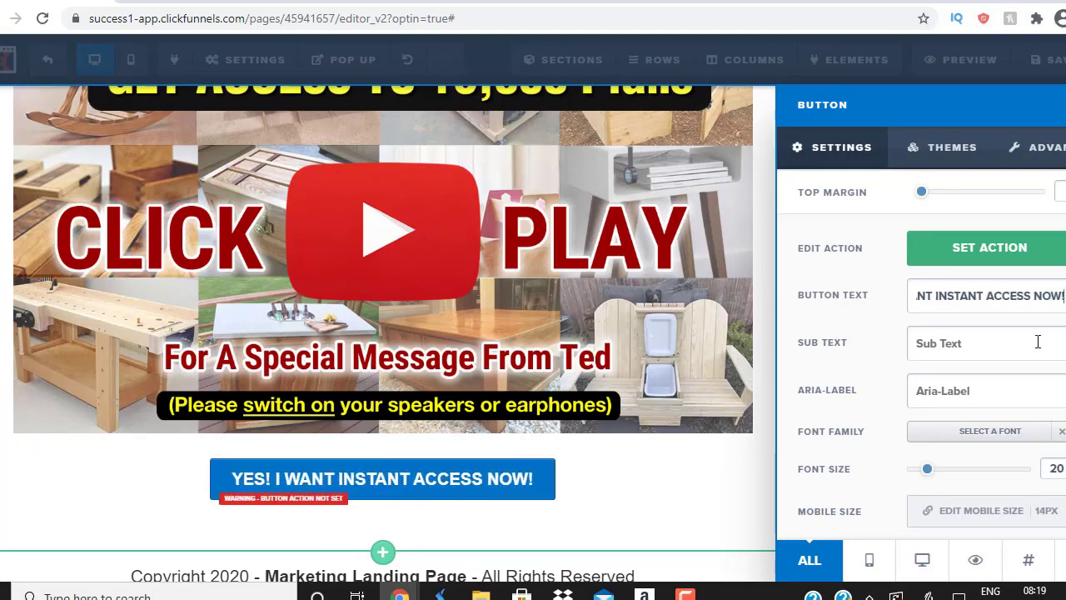
Step: Set the button's background color to the recently used bright red, #ff1800
scroll(1037, 341, down, 2)
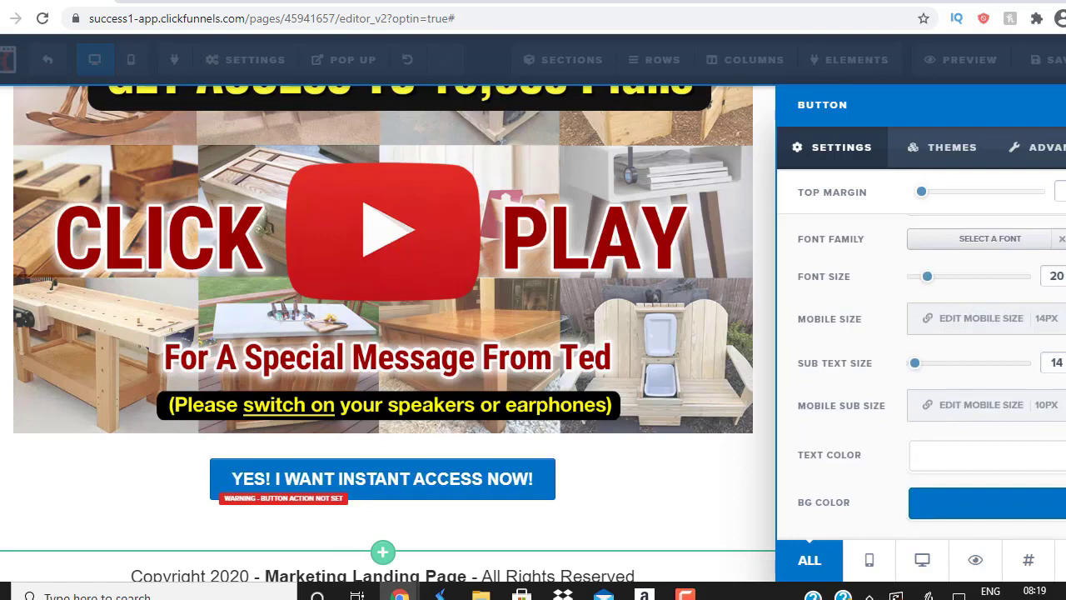
click(1027, 503)
click(843, 389)
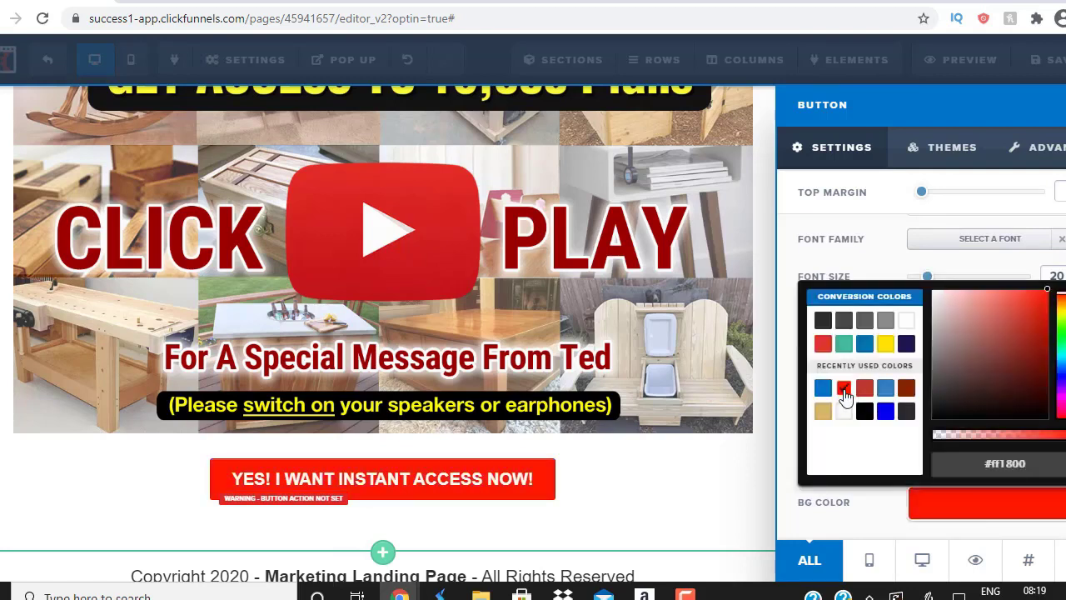
click(824, 509)
Step: Increase the button's font size to 38 and close its settings
scroll(1048, 449, up, 3)
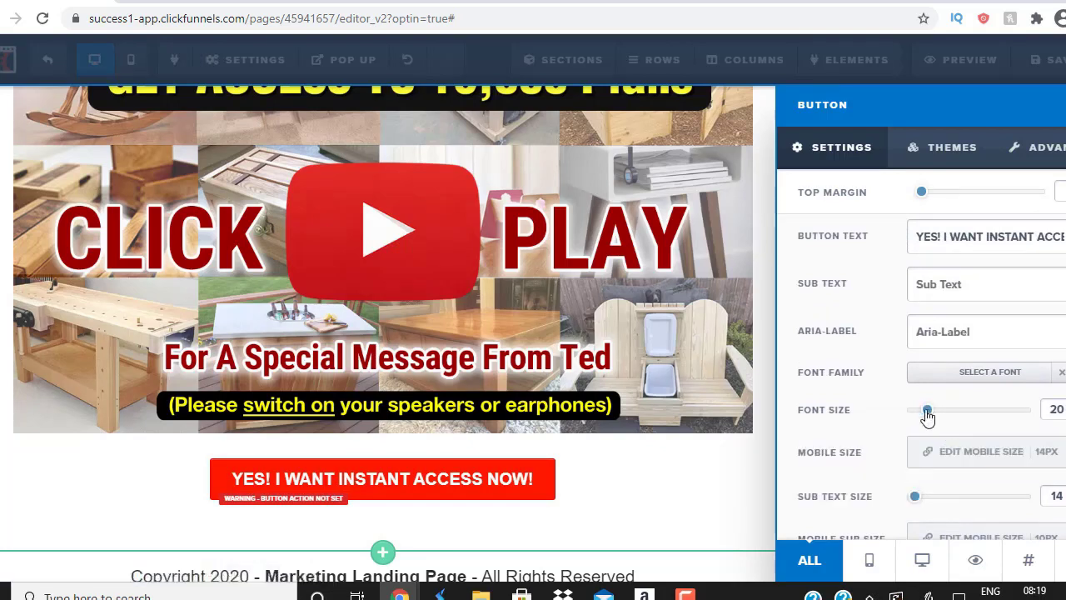
drag(927, 416, 962, 413)
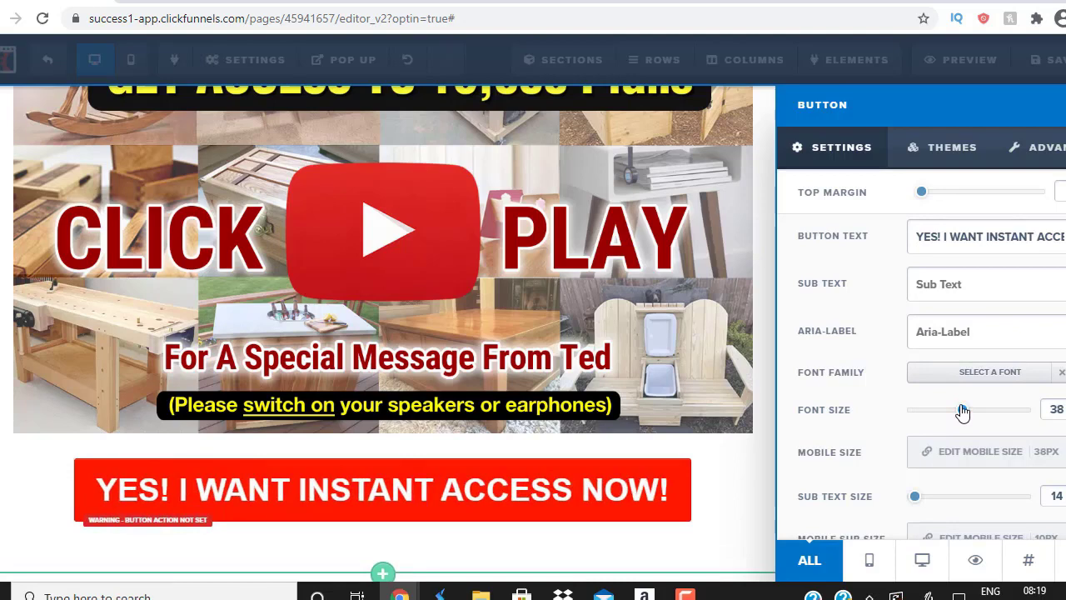
click(525, 232)
Step: Switch to the ClickBank marketplace, then generate and copy the encrypted HopLink for Tedswoodworking with no tracking ID
click(315, 1)
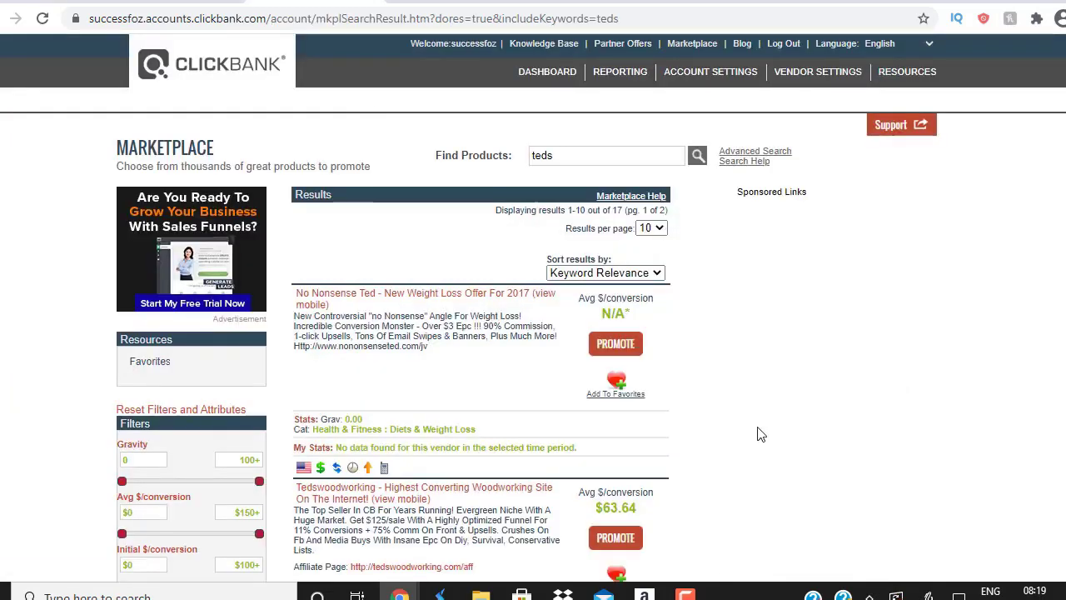
click(631, 546)
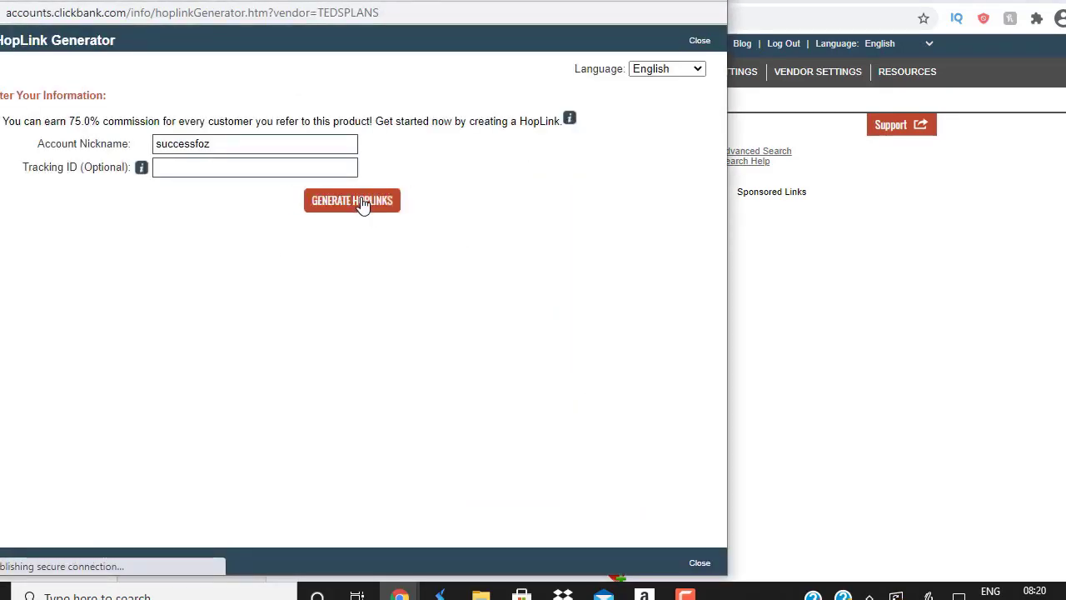
click(358, 200)
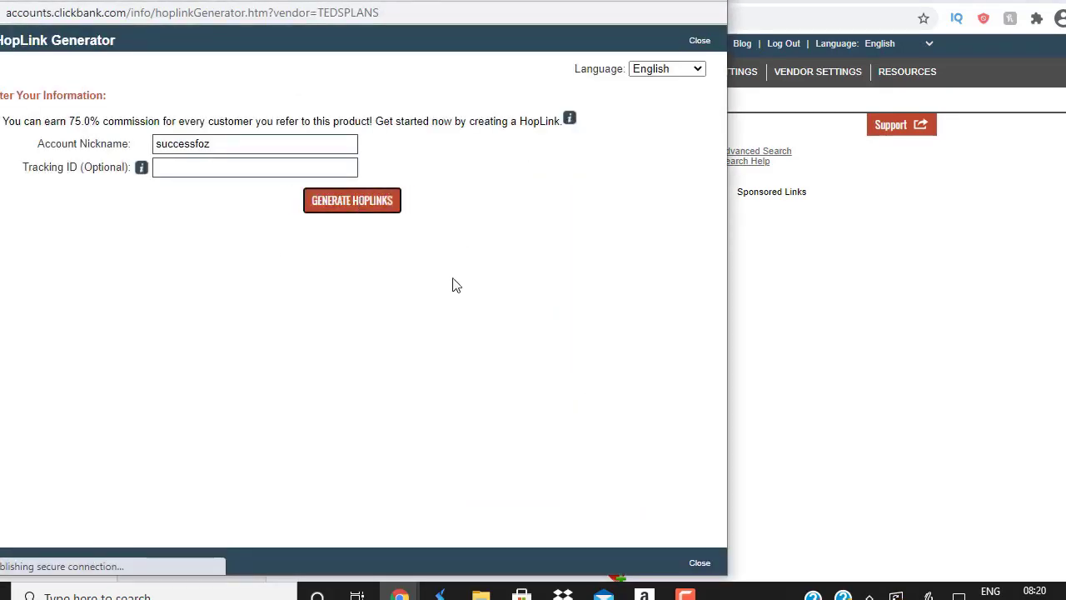
click(185, 166)
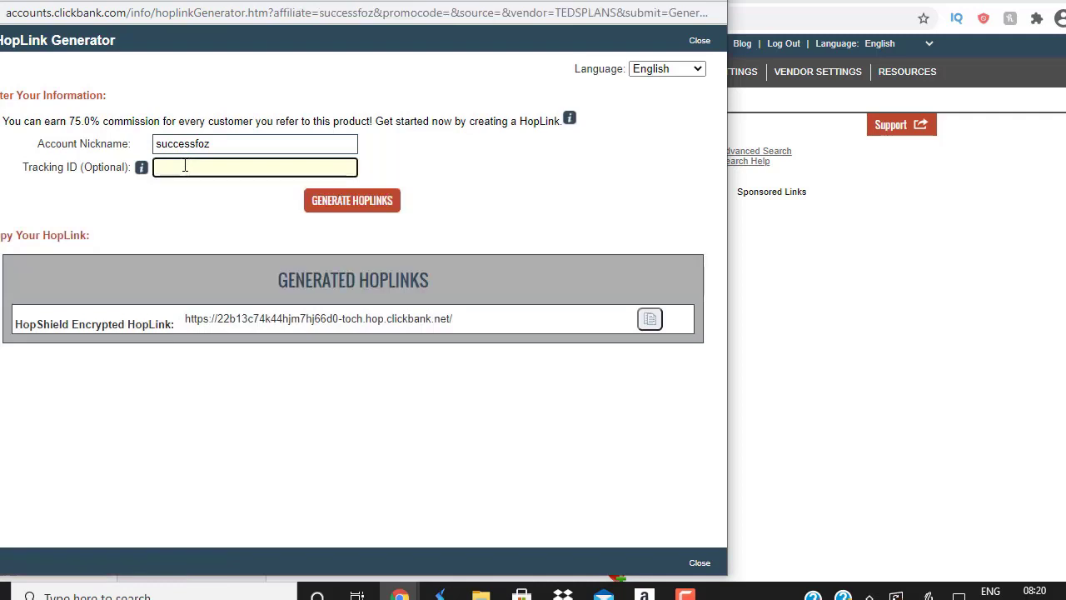
click(650, 319)
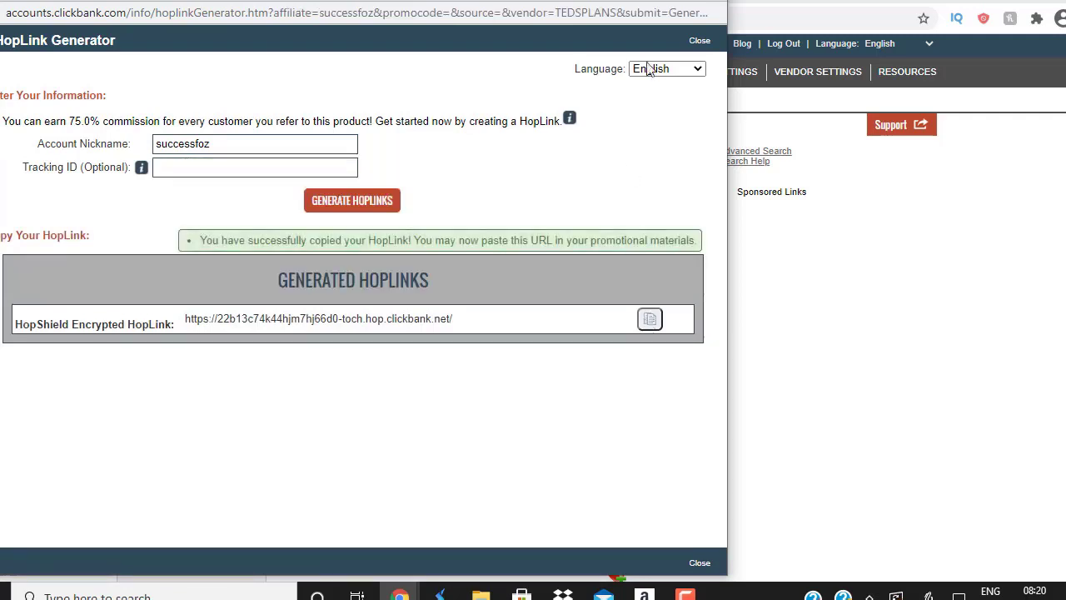
click(704, 0)
Step: Back in the ClickFunnels editor, set the red button's action to go to a website URL, using the copied HopLink
click(52, 1)
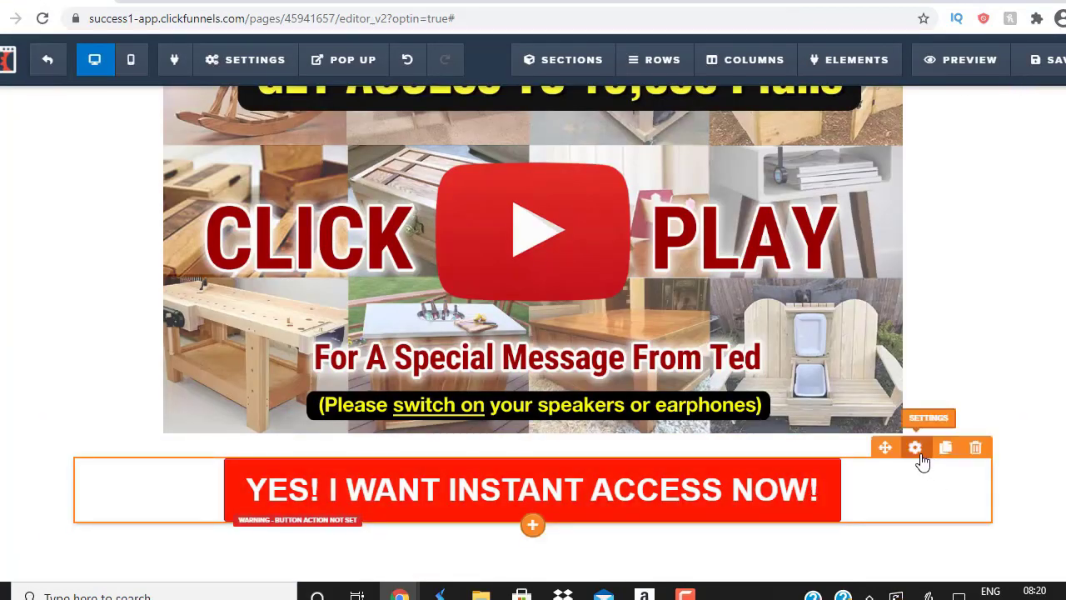
click(915, 448)
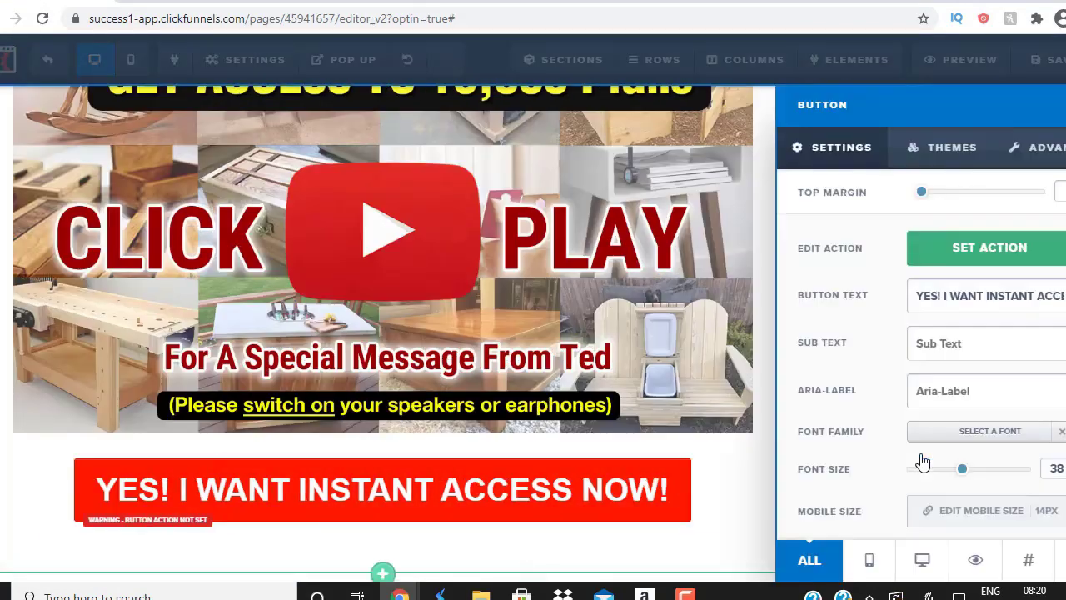
click(989, 248)
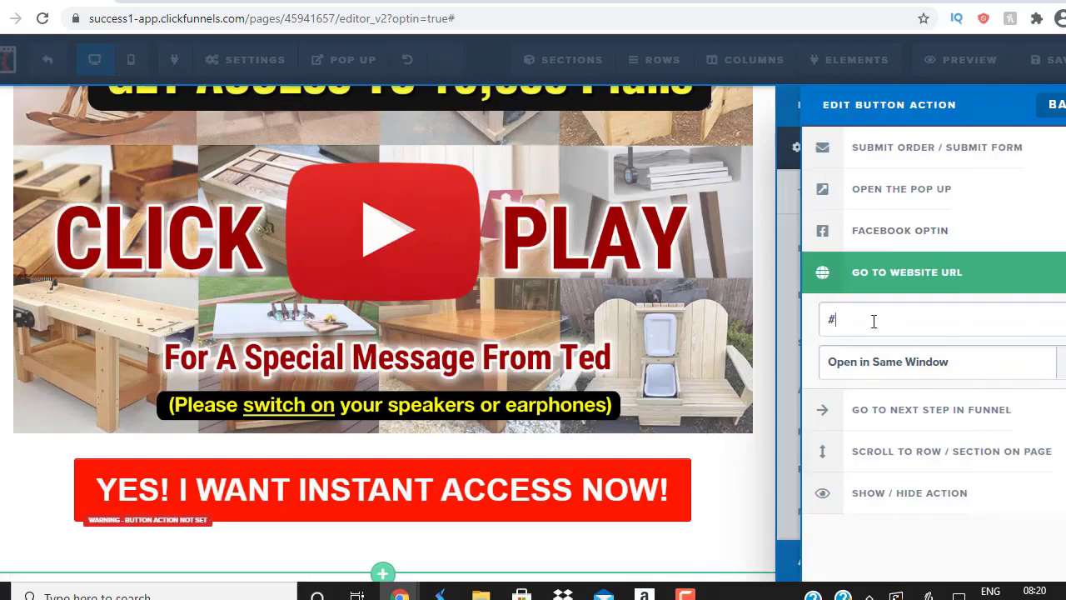
key(BackSpace)
key(ctrl+v)
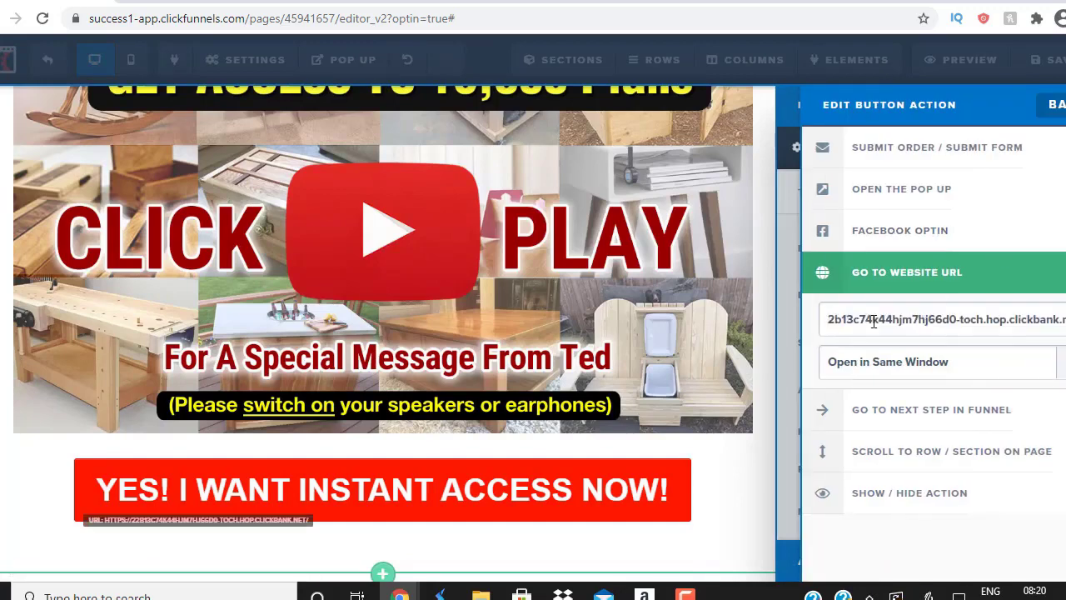
Step: Set the link URL of the woodworking video image to the copied ClickBank HopLink and close the open settings
click(521, 258)
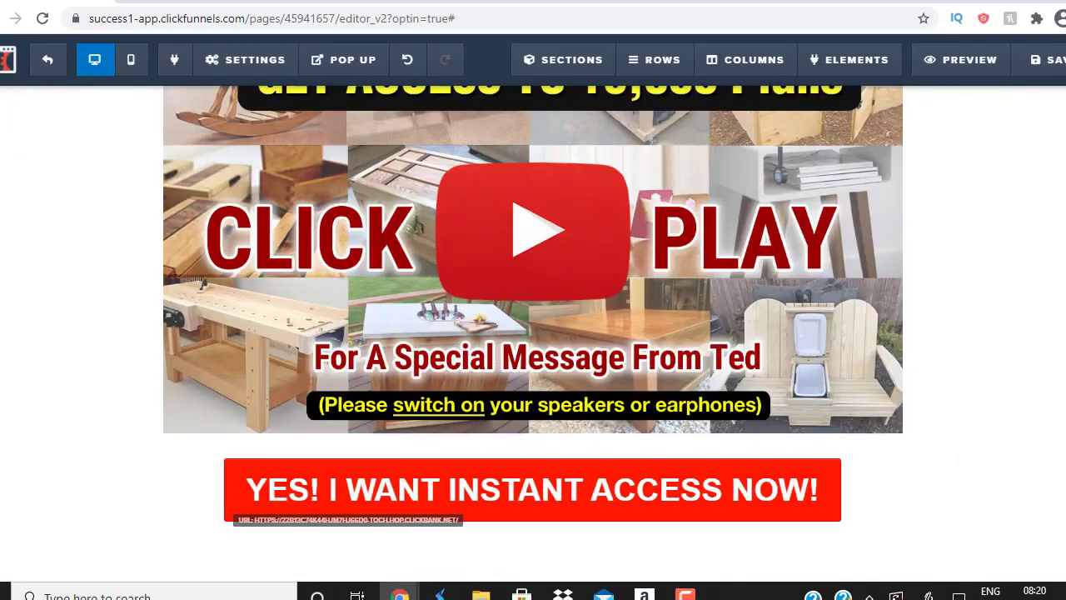
scroll(816, 283, up, 3)
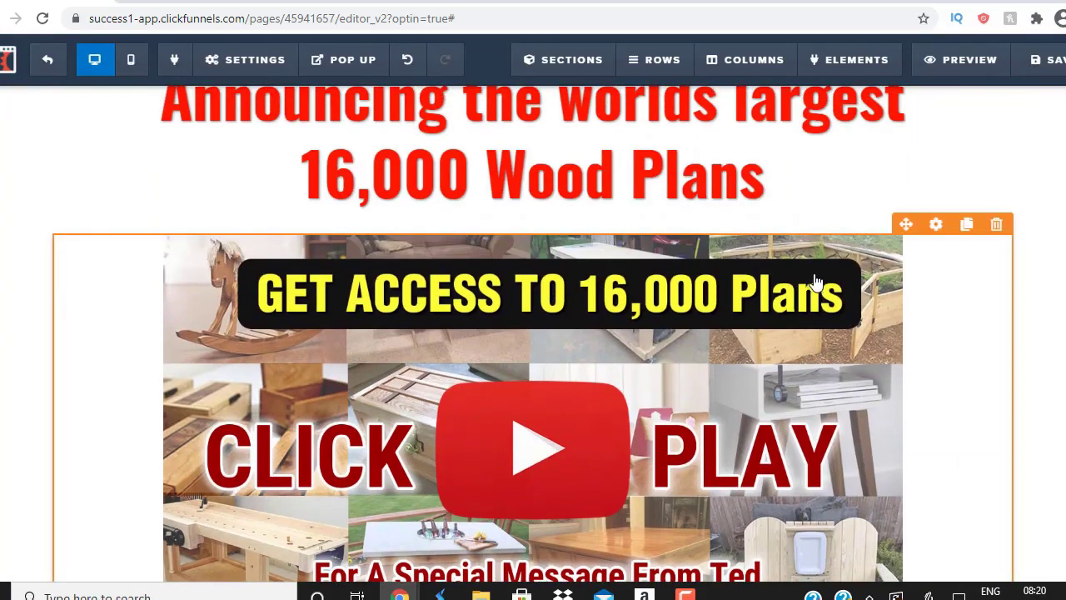
click(936, 227)
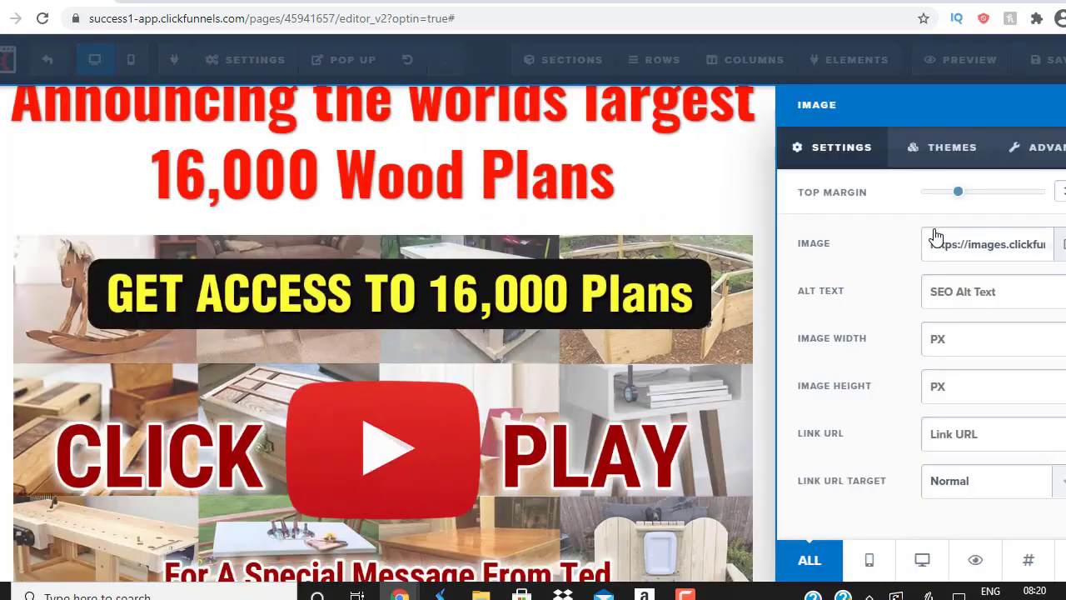
click(986, 436)
text(#)
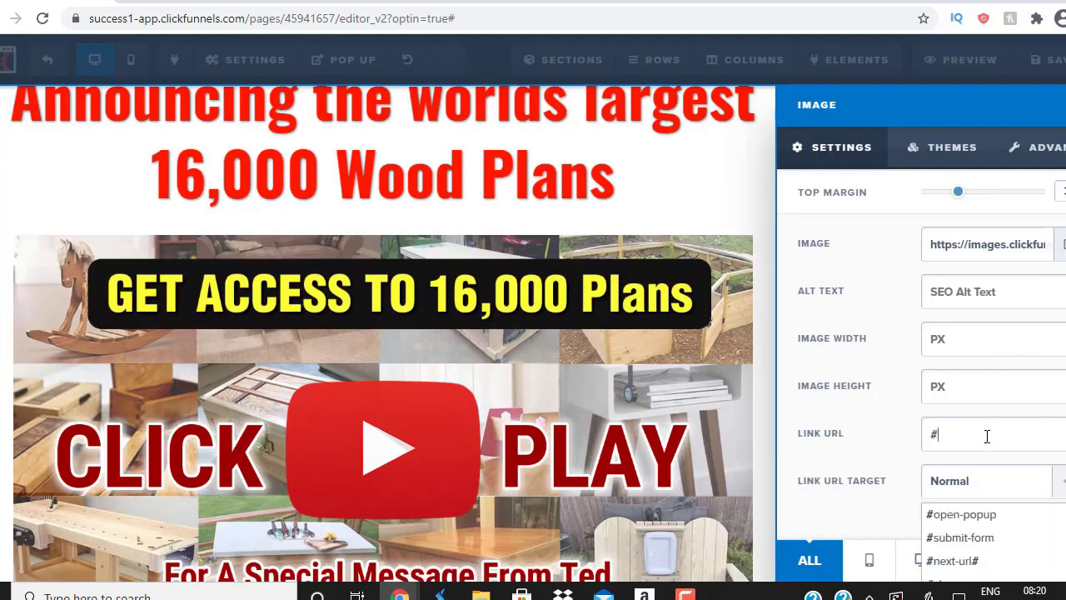
key(BackSpace)
key(ctrl+v)
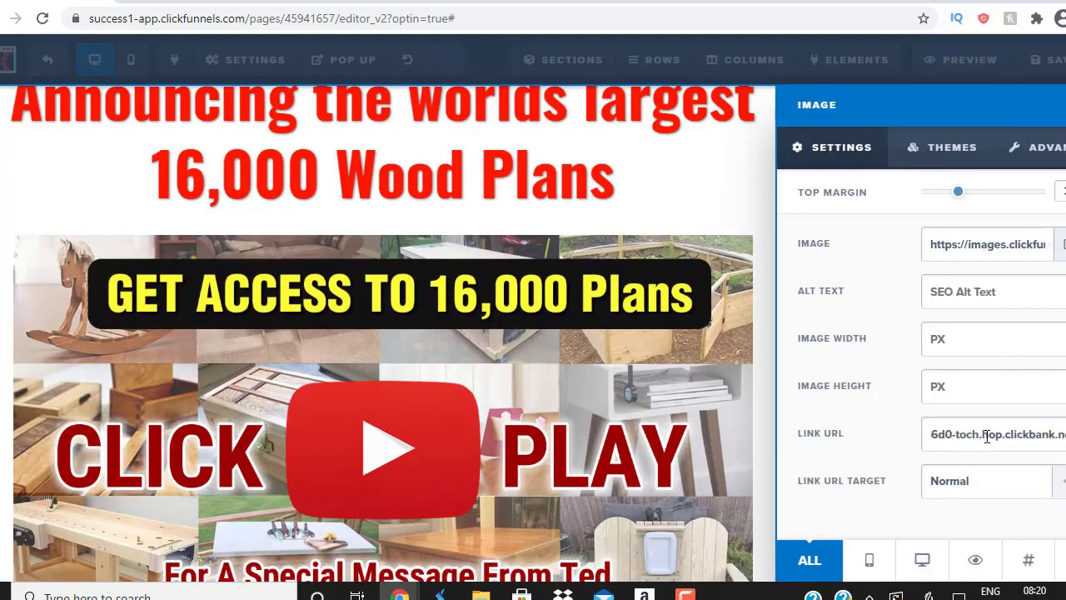
click(834, 394)
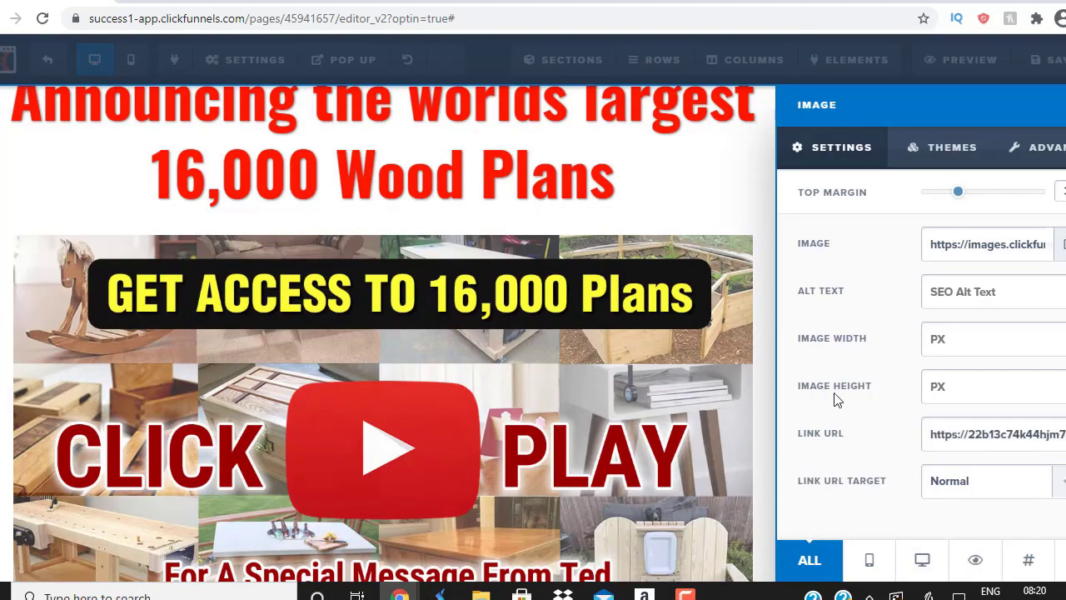
click(571, 392)
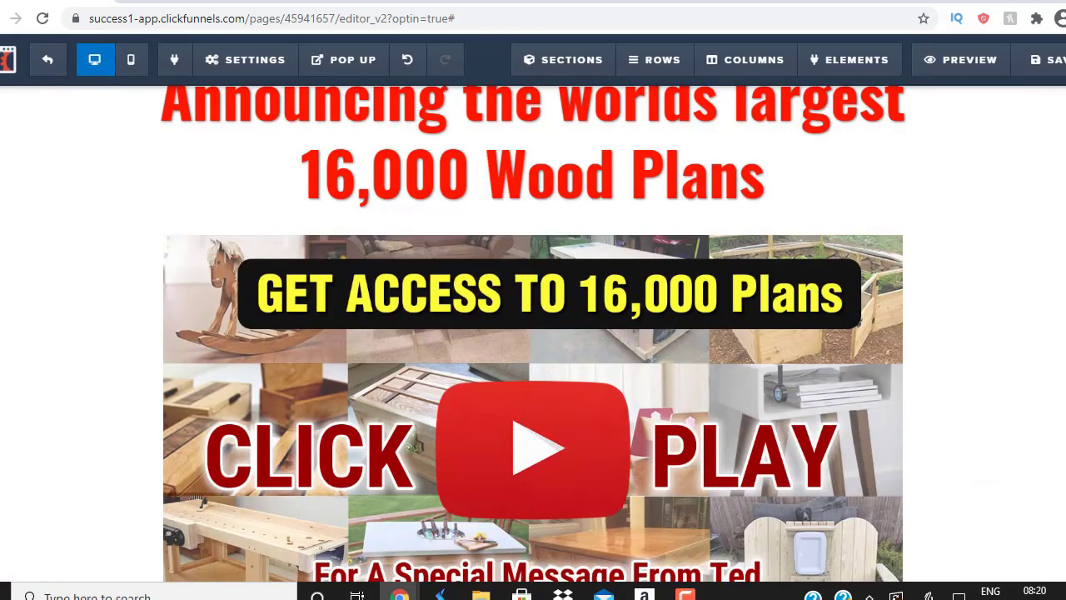
scroll(532, 333, up, 1)
scroll(492, 452, down, 1)
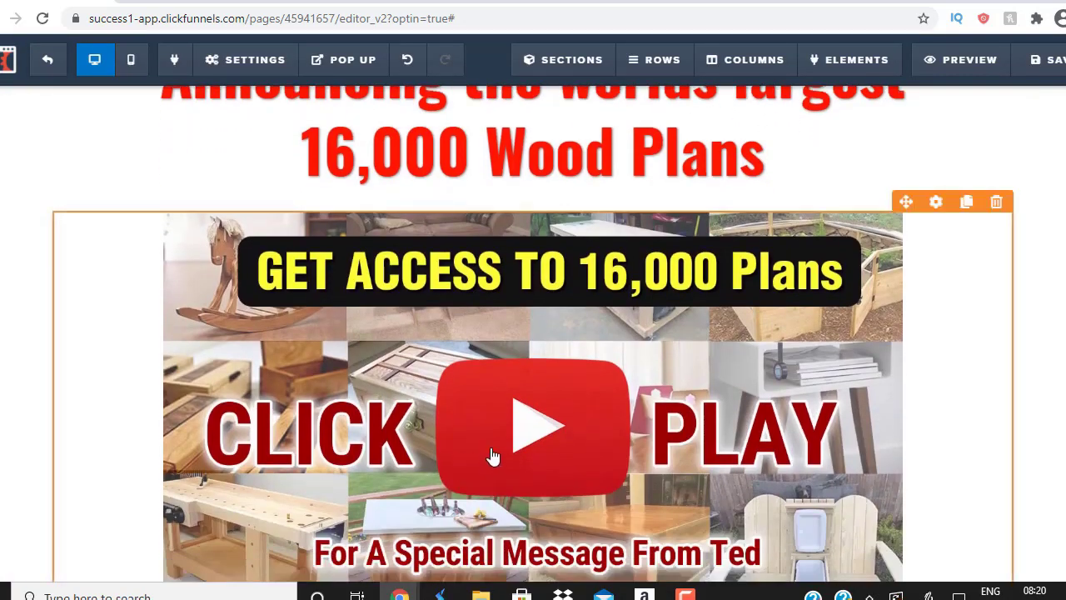
scroll(971, 174, up, 1)
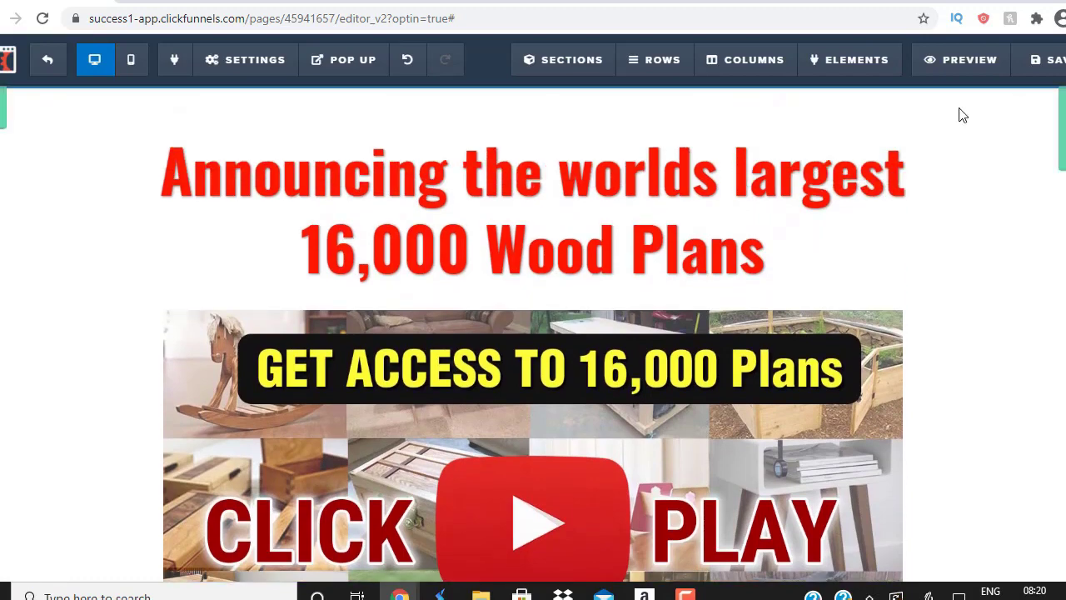
click(1024, 98)
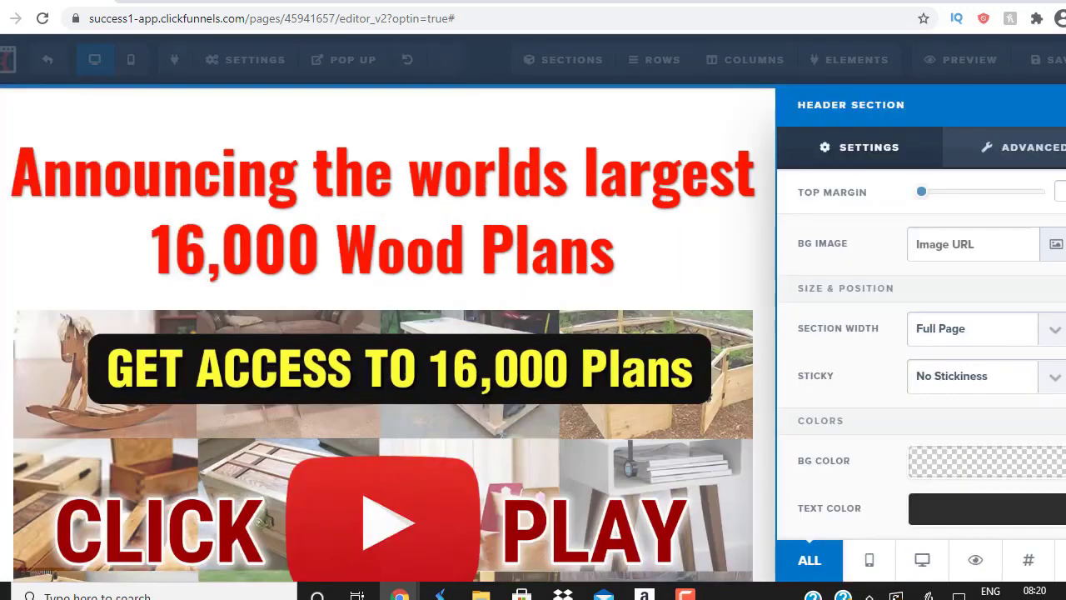
click(568, 190)
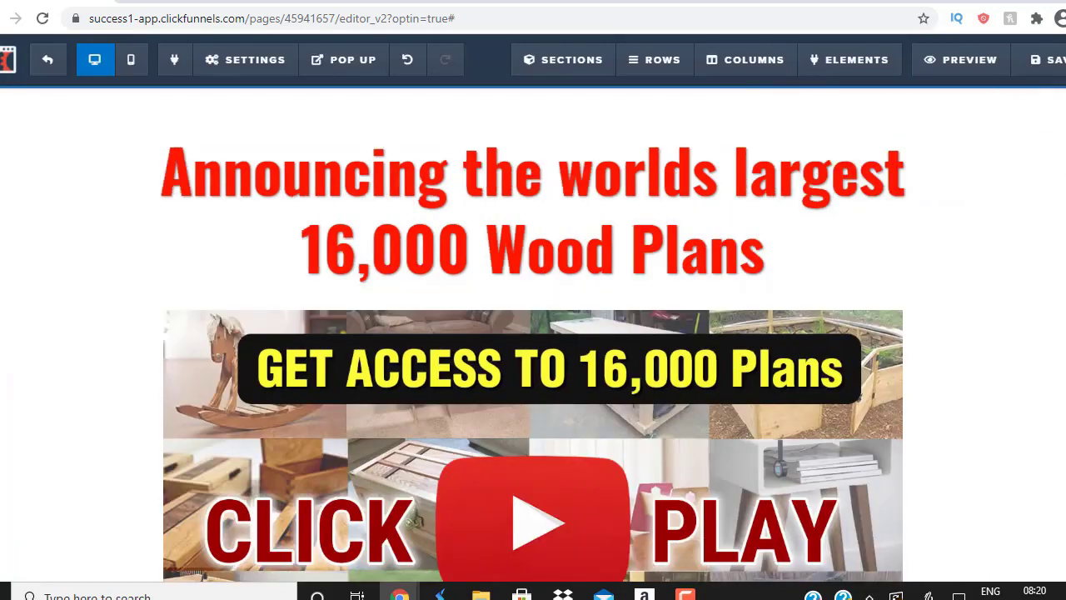
Step: Add a new full-width section between the red button and the copyright footer, and move it above the headline section
scroll(645, 467, down, 4)
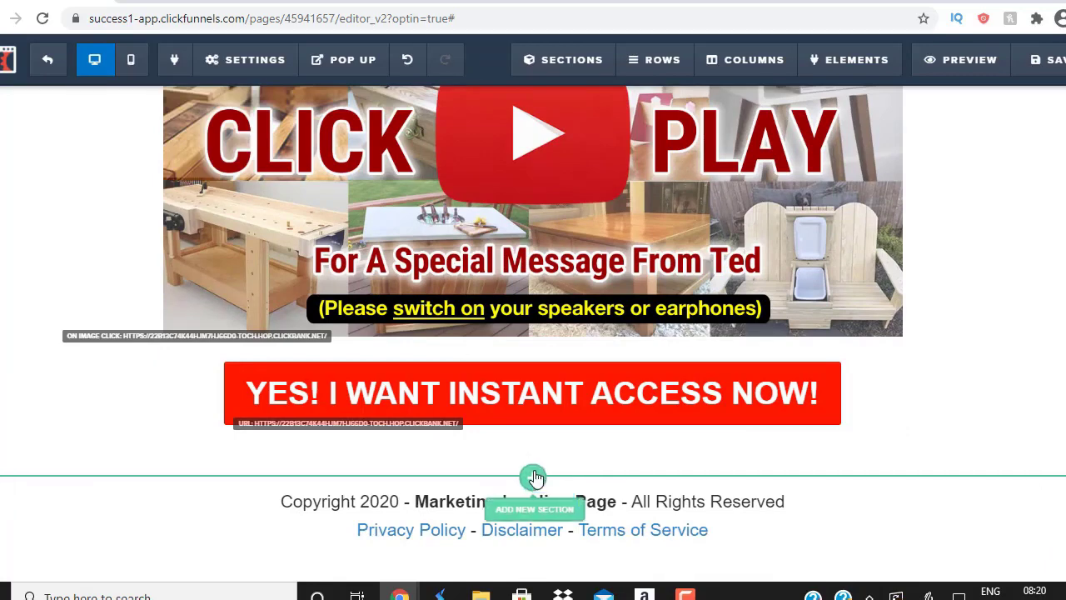
click(533, 475)
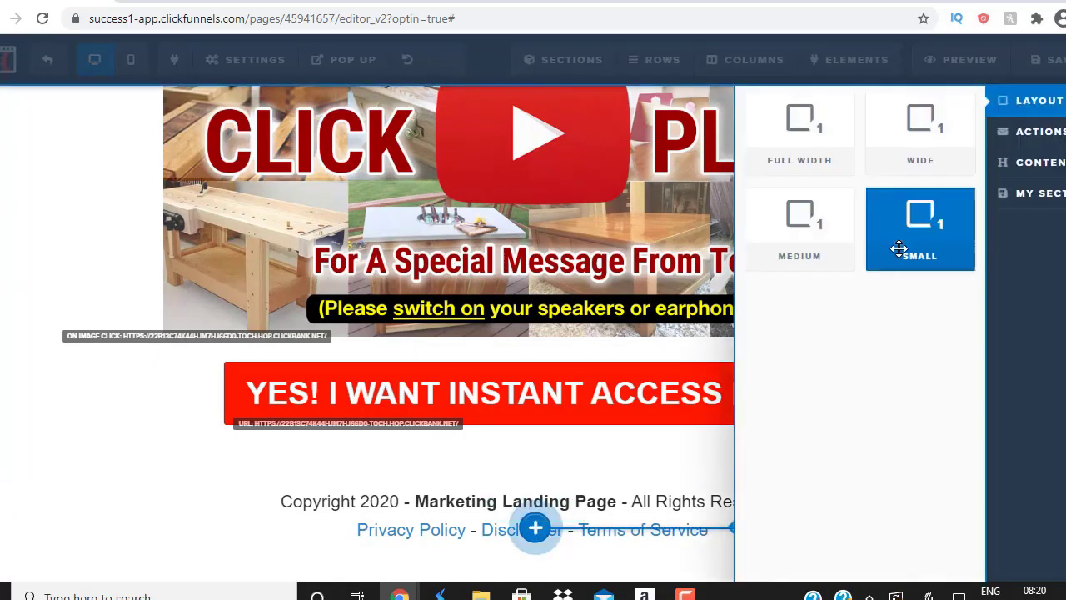
click(806, 137)
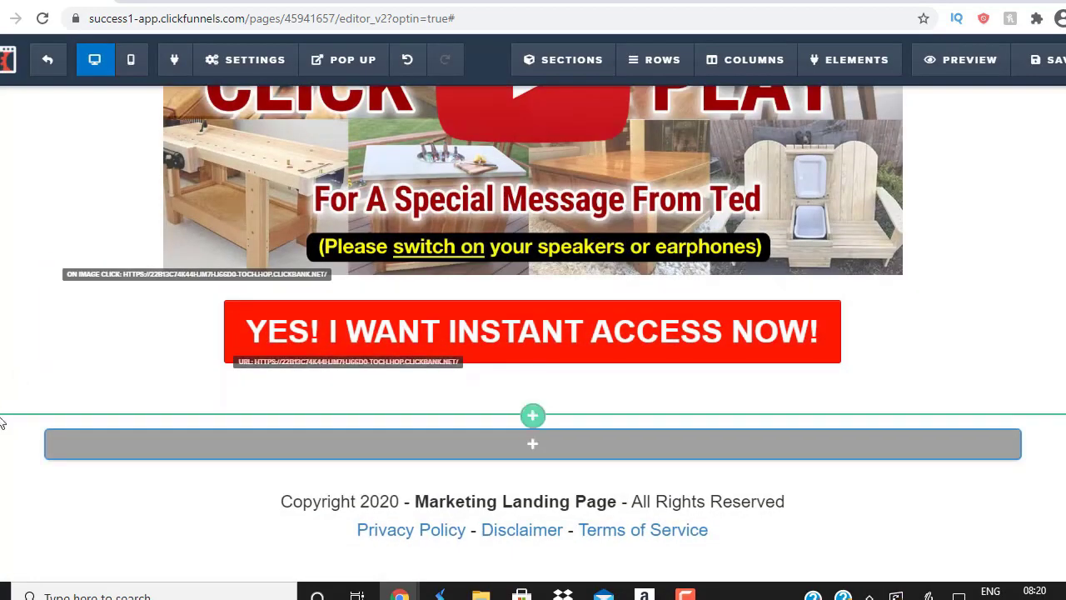
click(2, 425)
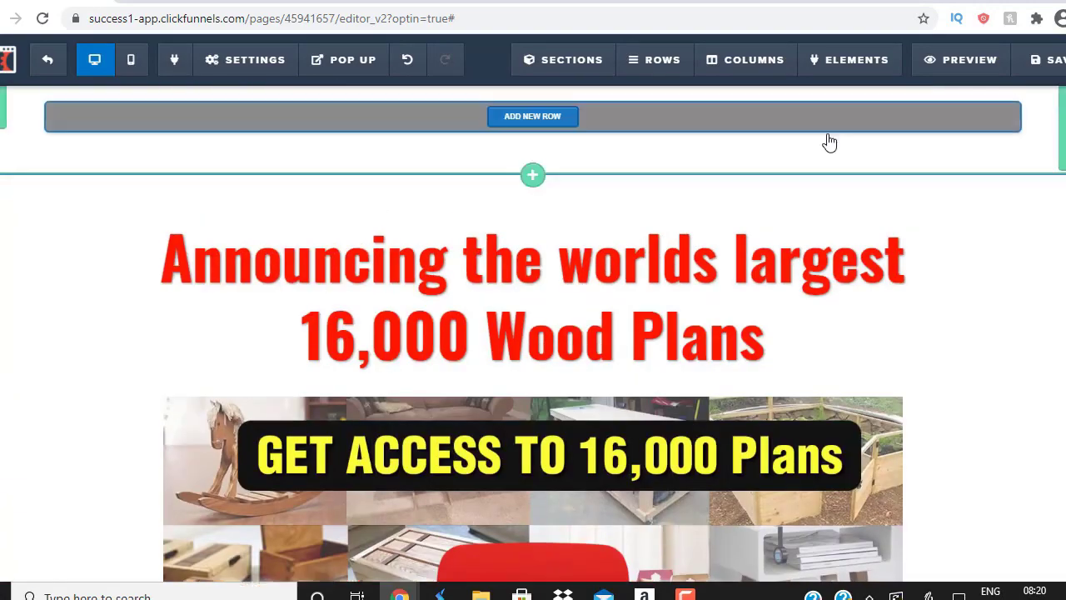
Step: Set the new empty section's background color to the recently used black
click(1062, 99)
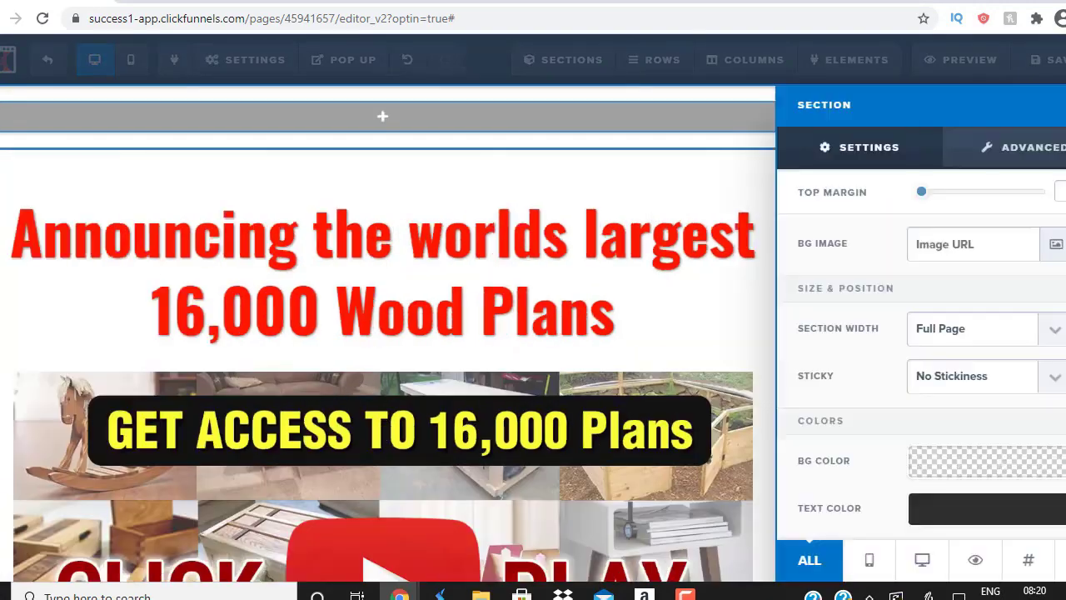
click(973, 463)
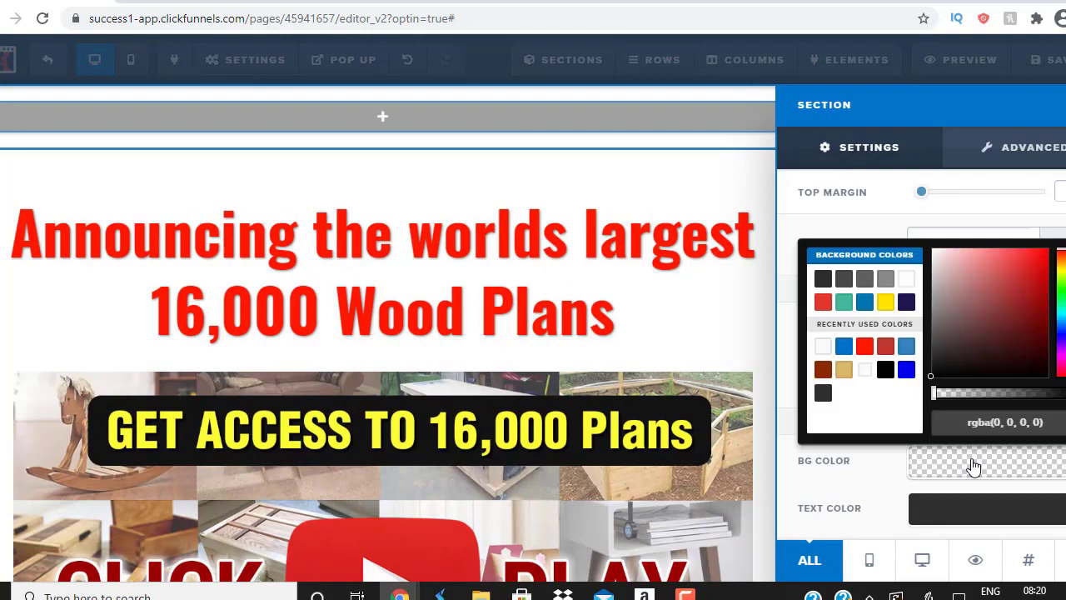
click(886, 371)
click(567, 262)
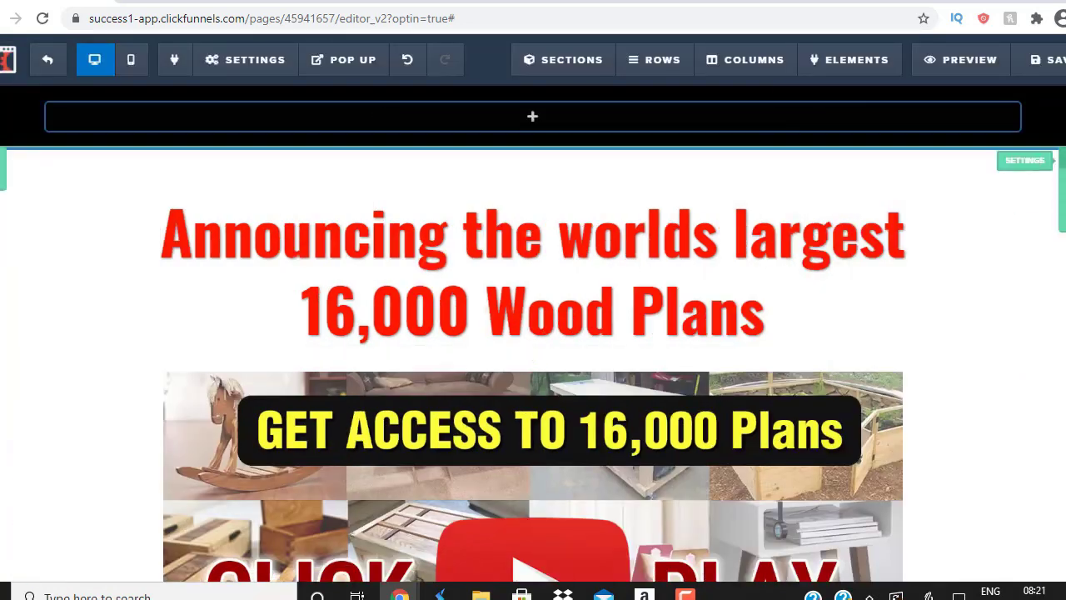
Step: Reduce the top padding of the main headline row to its minimum and close its settings
scroll(942, 159, down, 1)
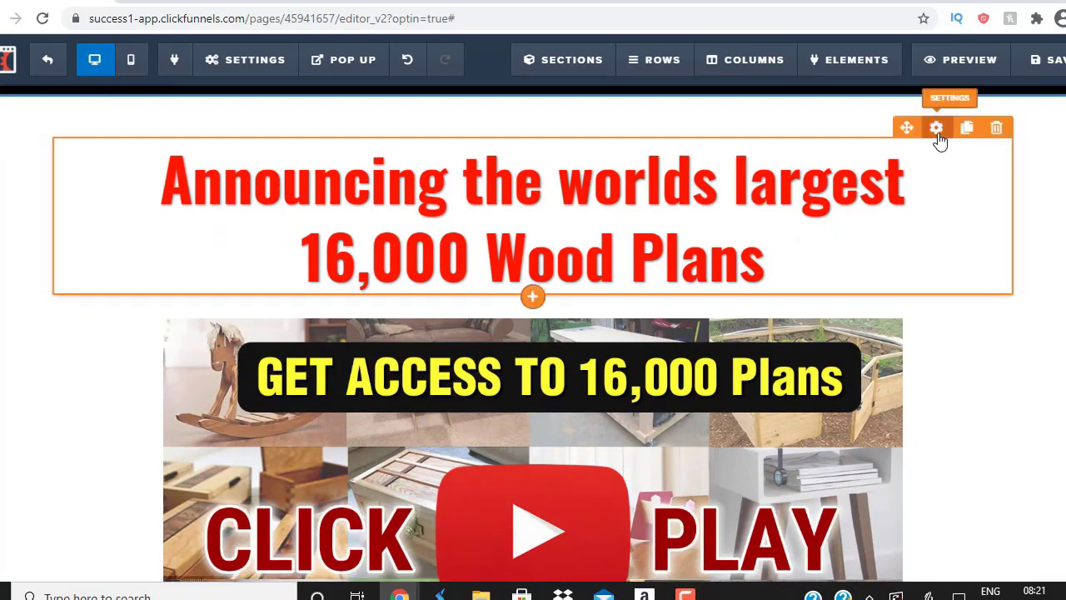
click(936, 129)
click(700, 163)
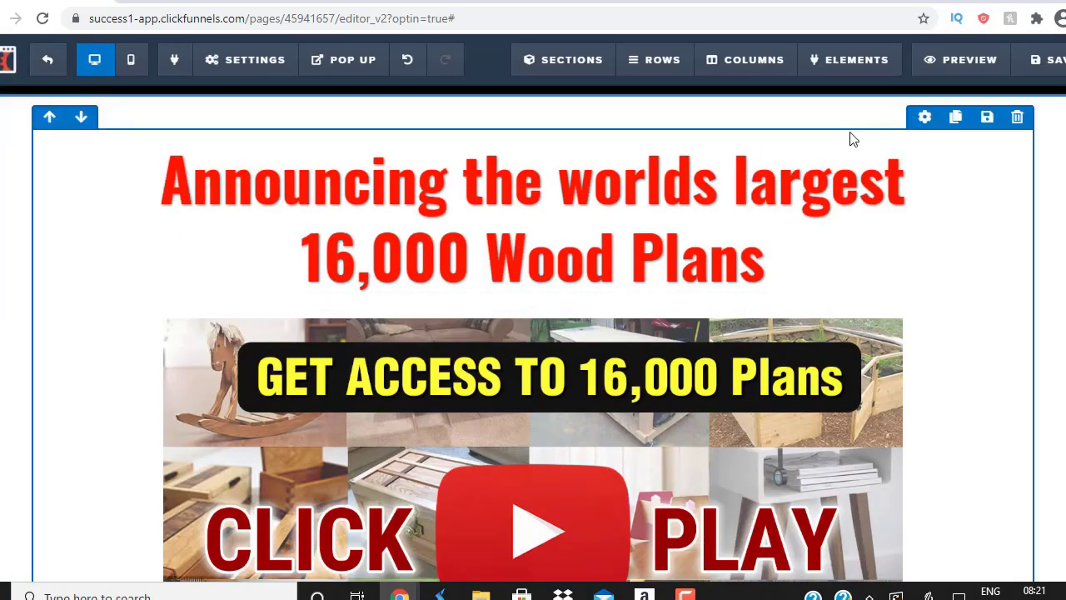
click(924, 118)
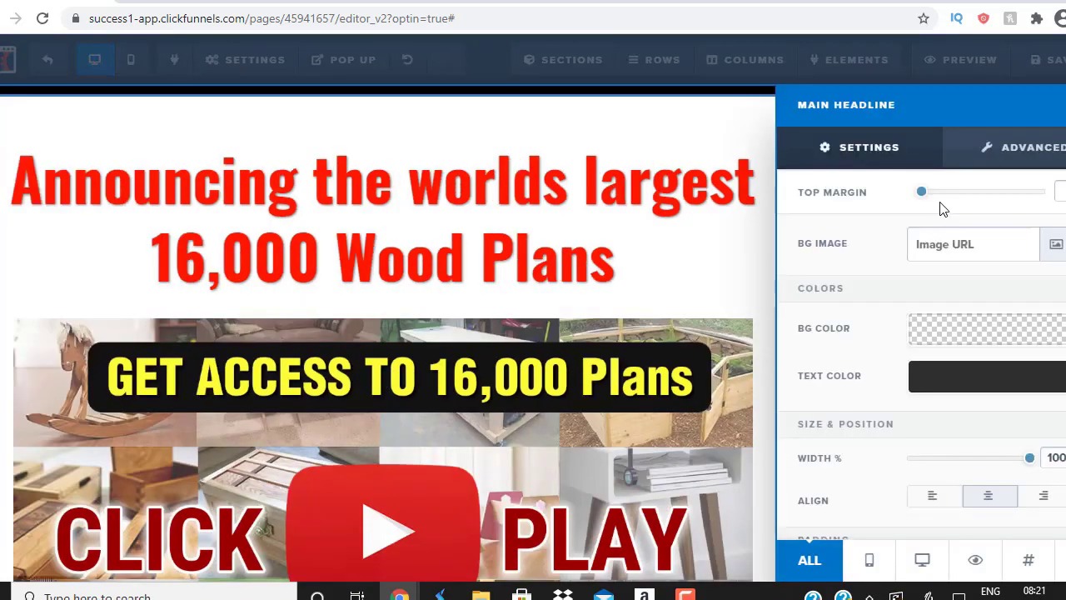
scroll(920, 350, down, 2)
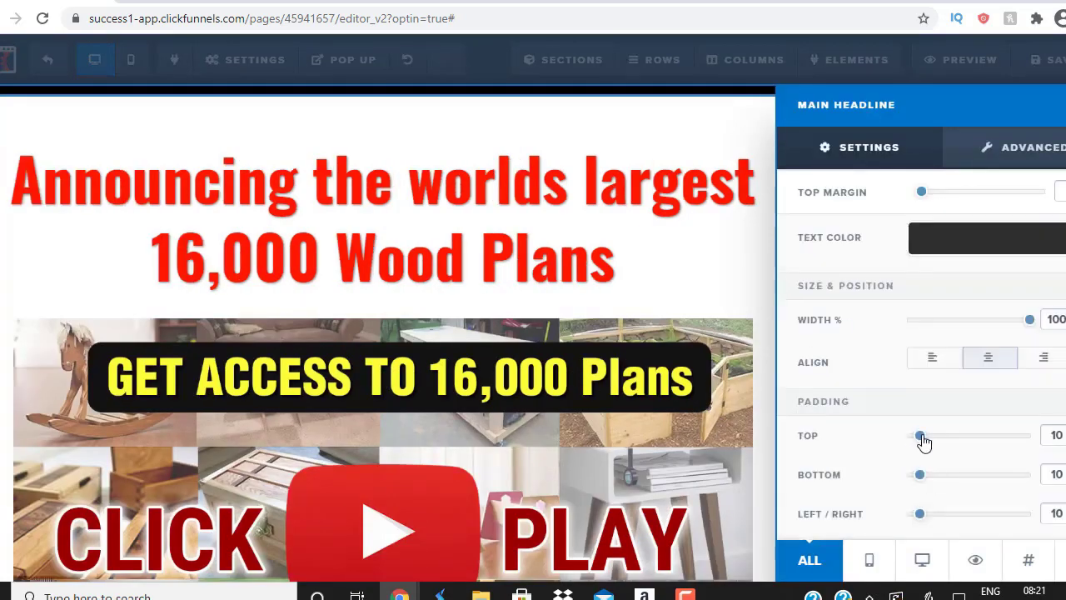
drag(922, 443, 809, 436)
click(587, 241)
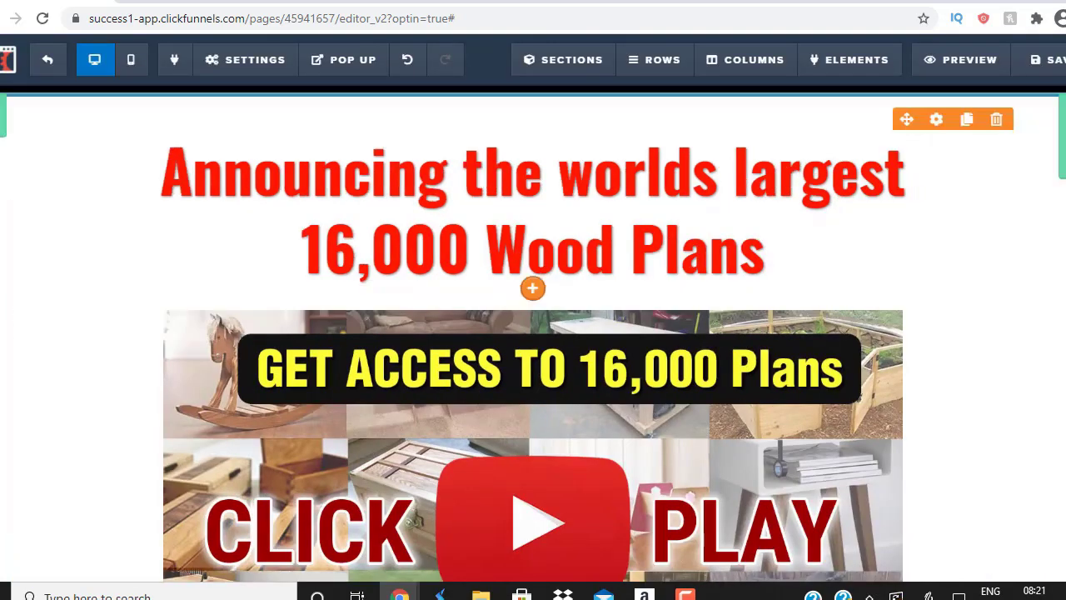
scroll(533, 333, up, 1)
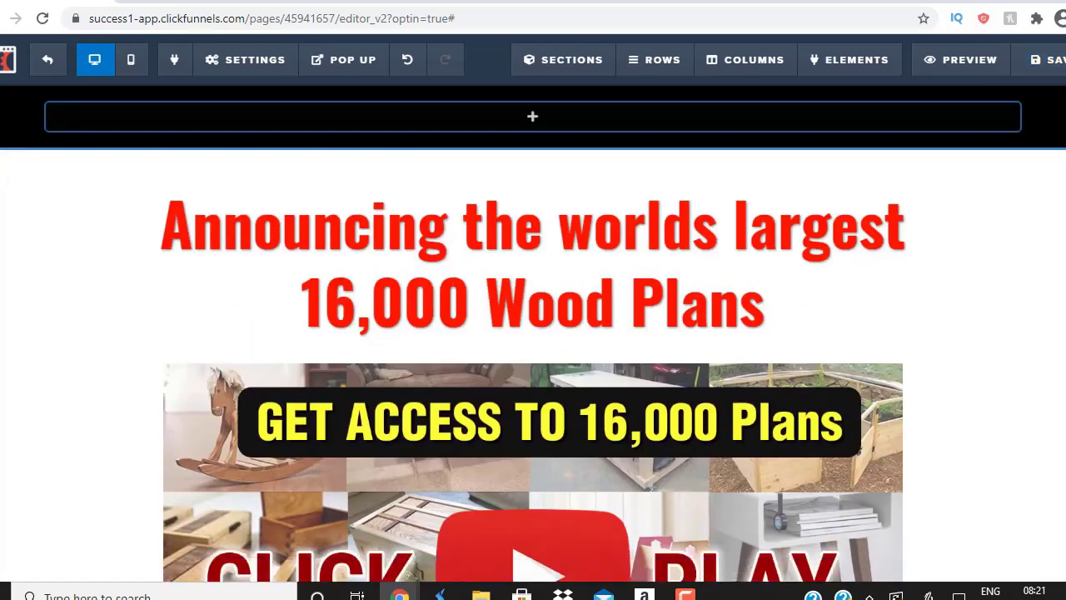
Step: Examine the landing page footer, the Teds Woodworking sales page, and the full affiliate resources page including its legal links
scroll(533, 333, down, 5)
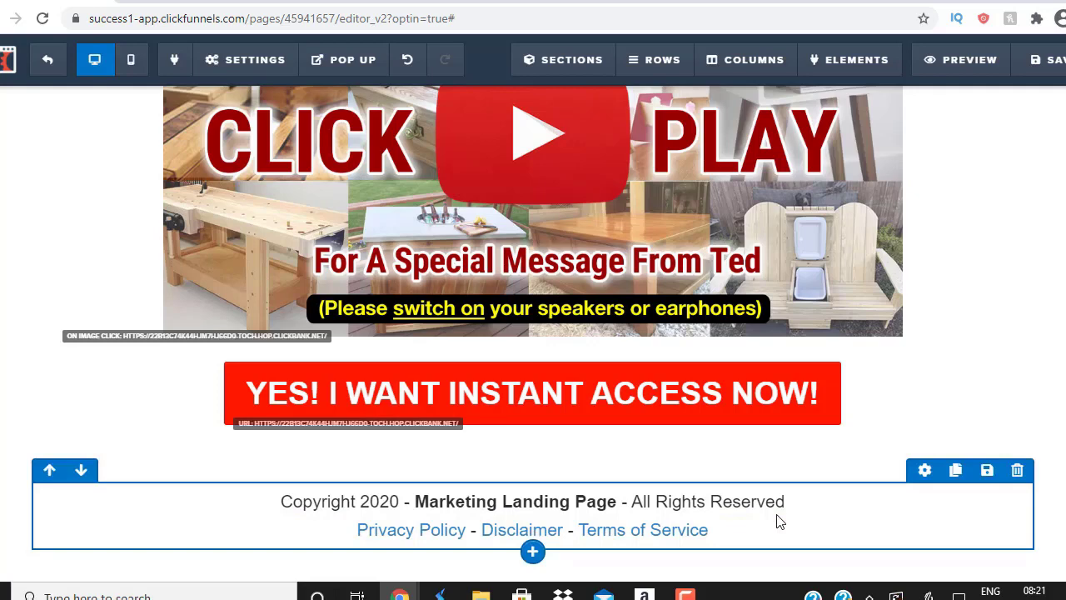
click(609, 2)
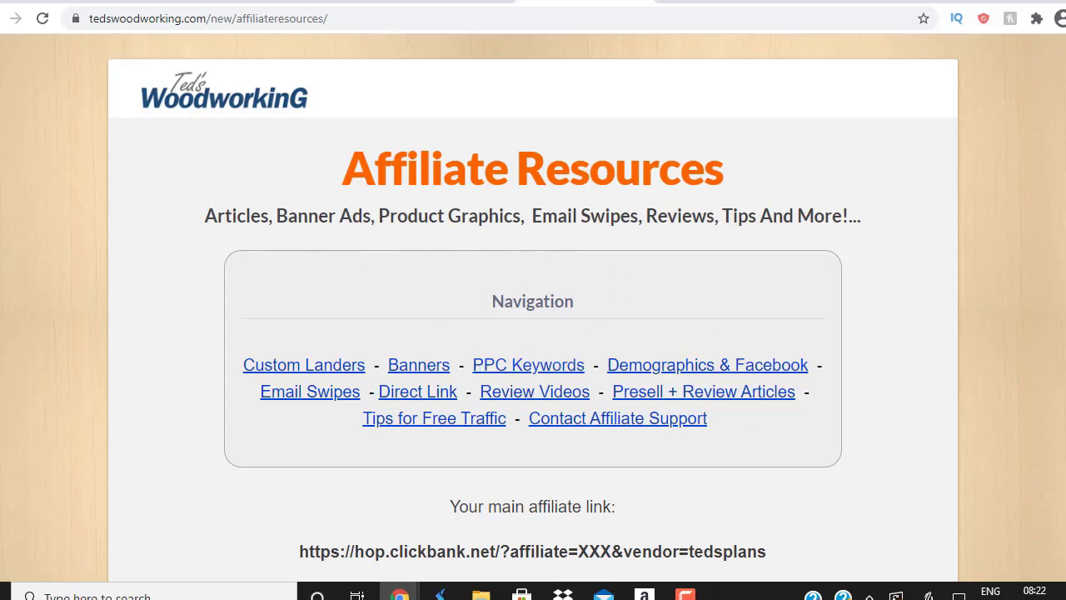
click(429, 2)
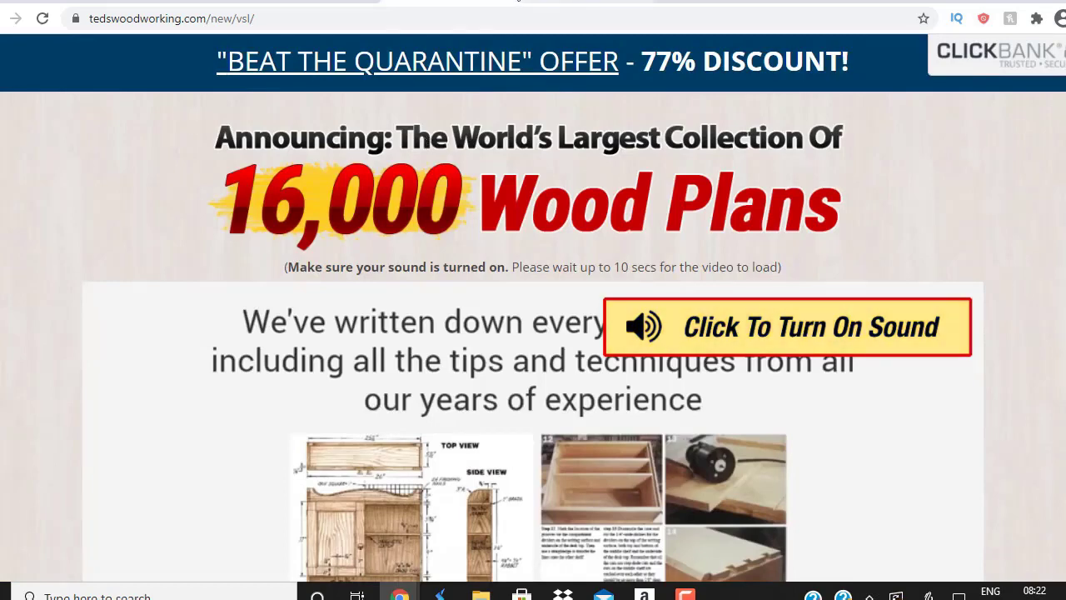
click(507, 2)
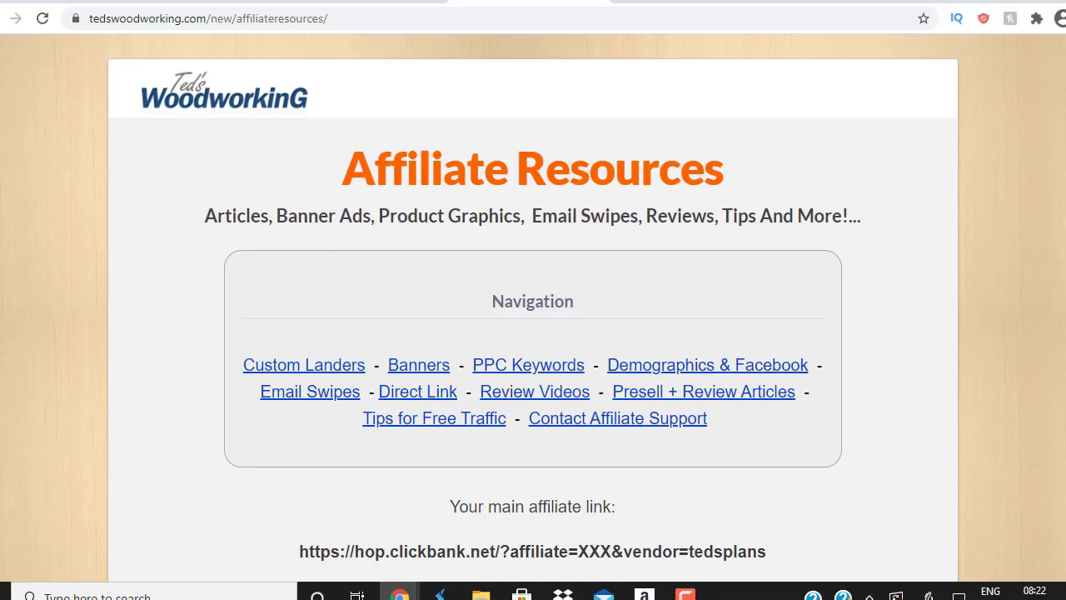
scroll(533, 308, down, 20)
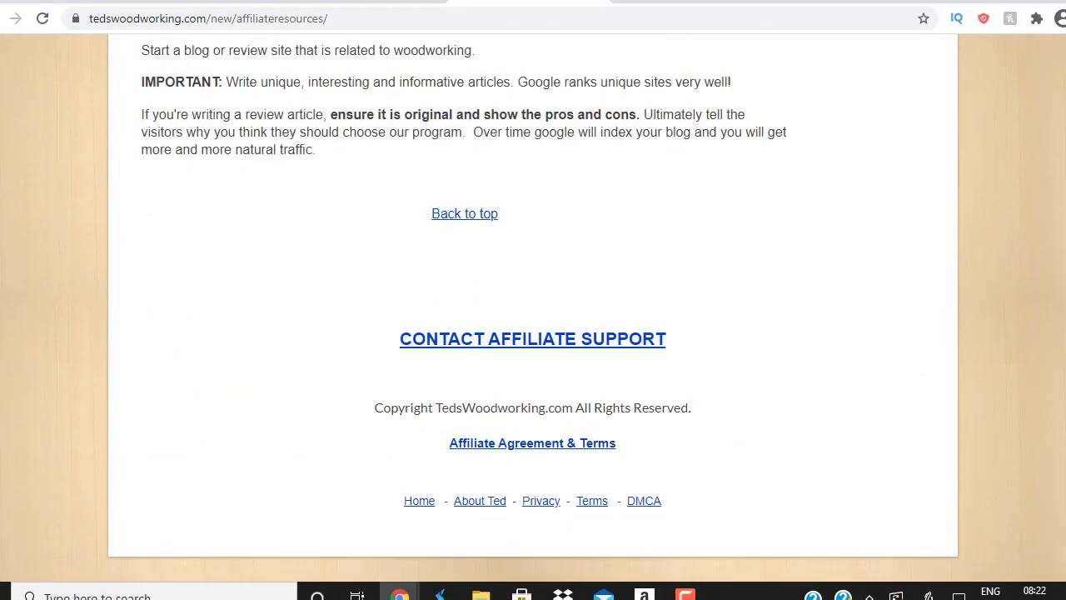
scroll(496, 329, up, 8)
scroll(496, 329, down, 6)
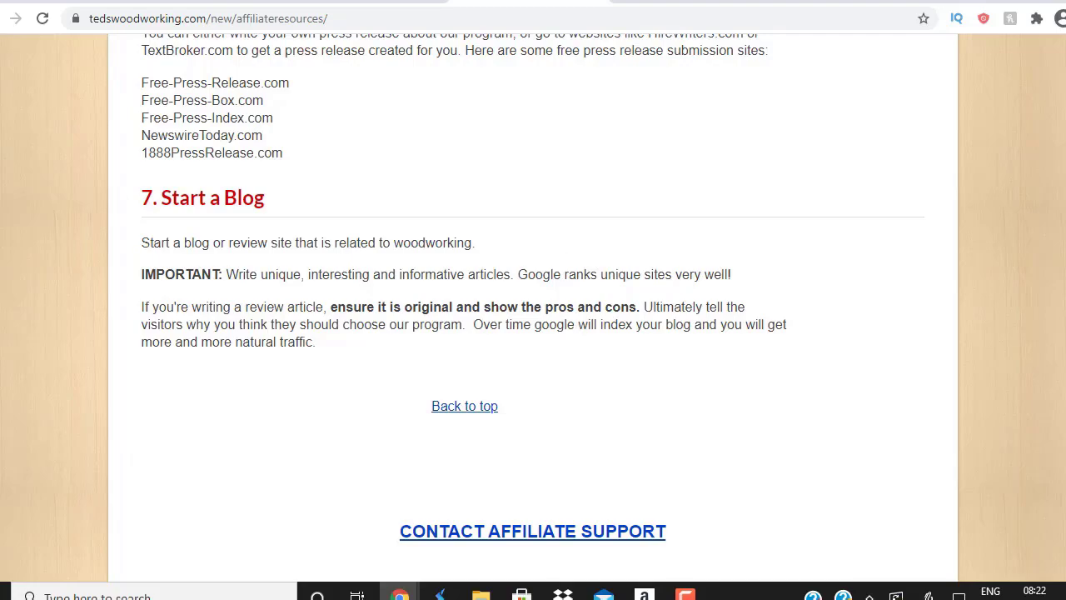
scroll(533, 308, up, 20)
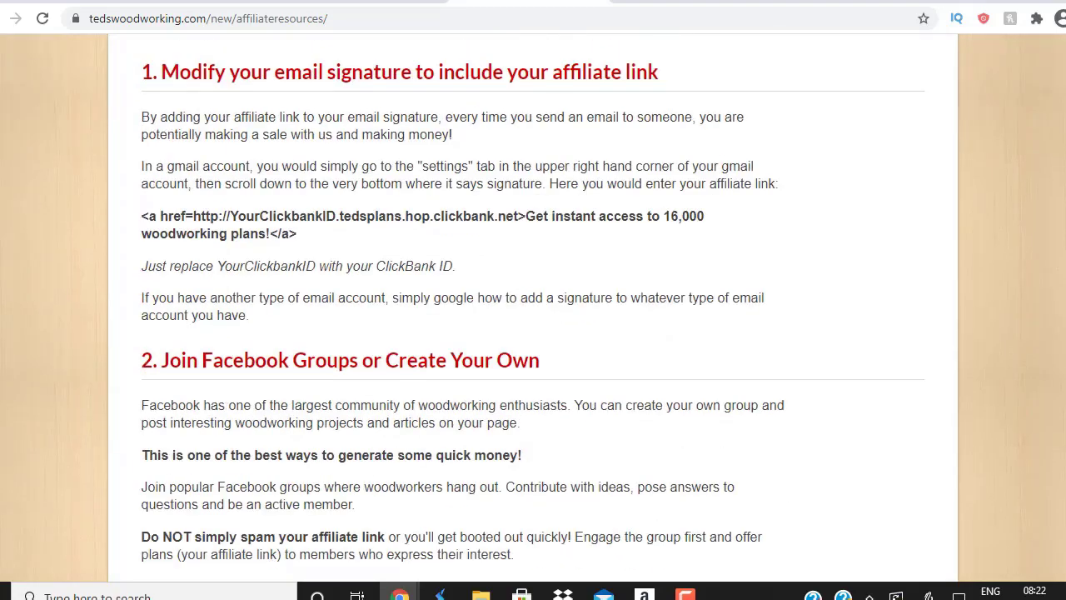
scroll(532, 308, up, 10)
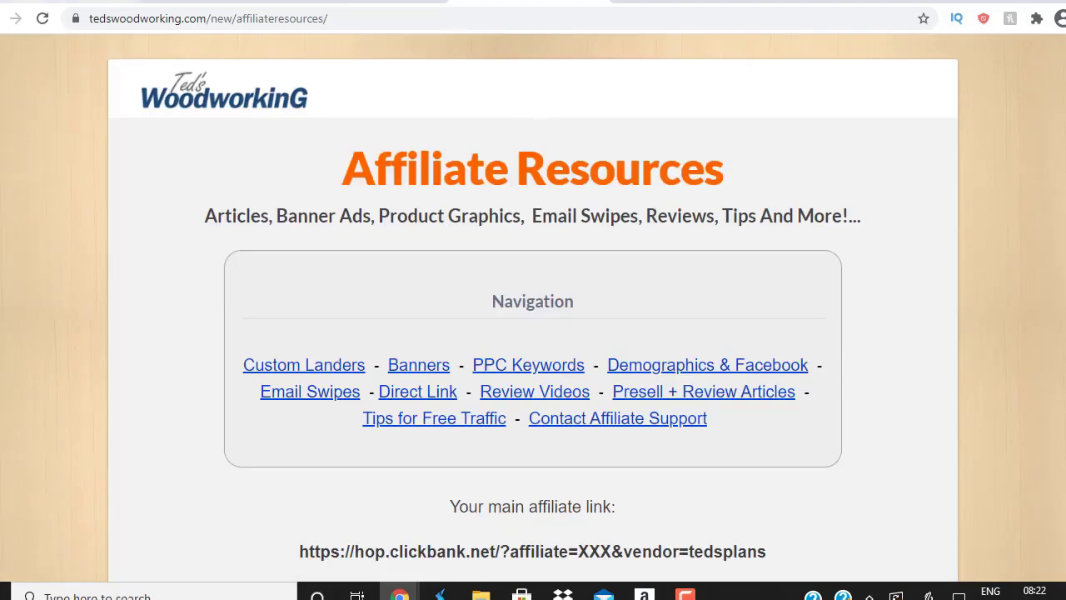
Step: Return to the ClickFunnels editor and delete "Marketing Landing Page -" from the footer's copyright line
click(65, 2)
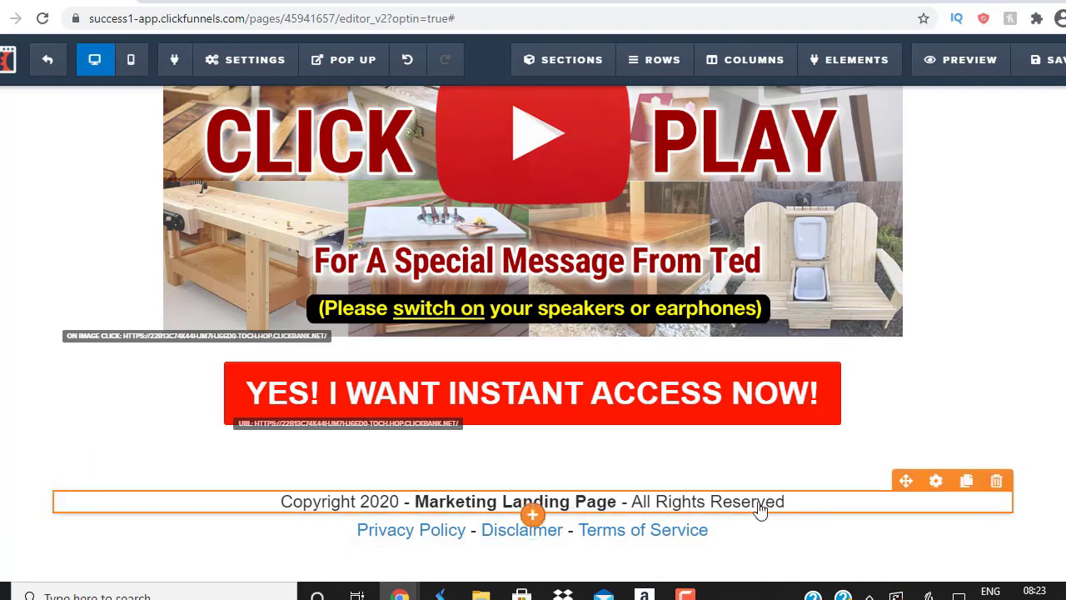
click(630, 502)
drag(630, 501, 419, 503)
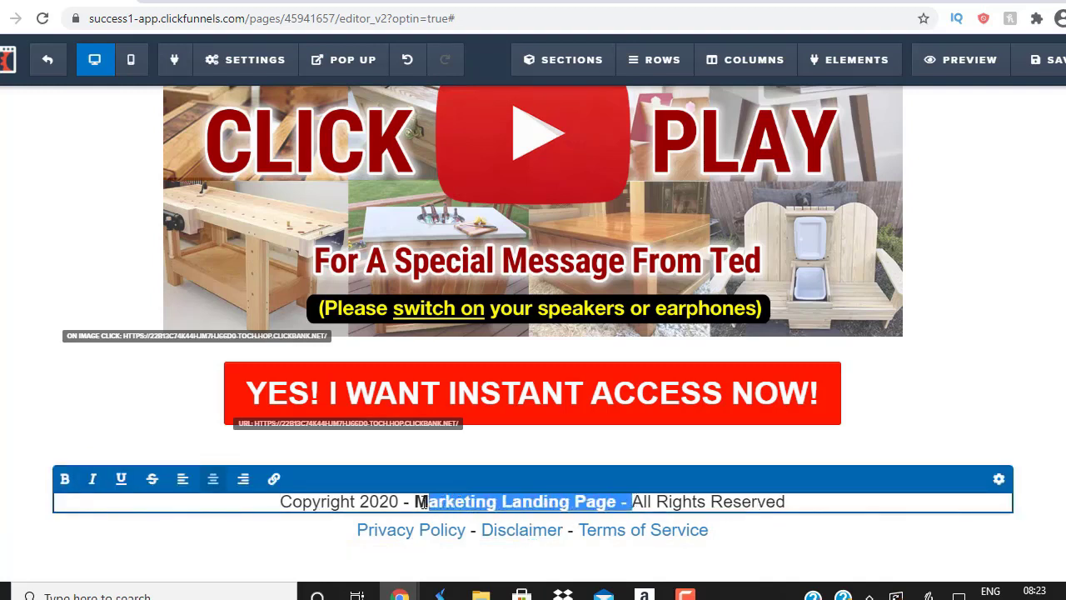
key(BackSpace)
key(BackSpace)
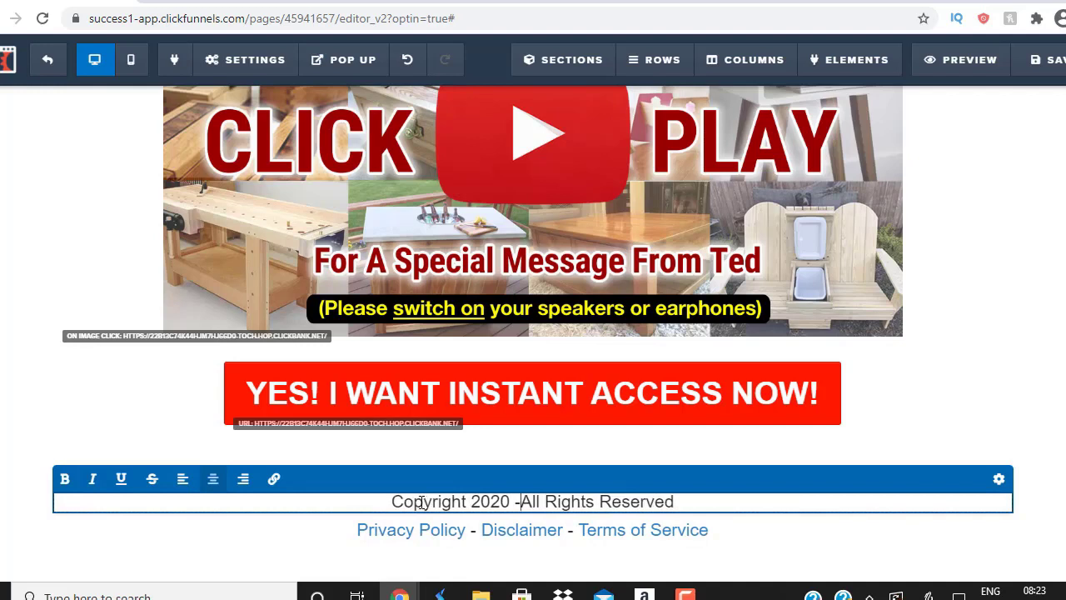
Step: Change the footer's copyright year to 2021 and save the landing page
click(510, 502)
key(BackSpace)
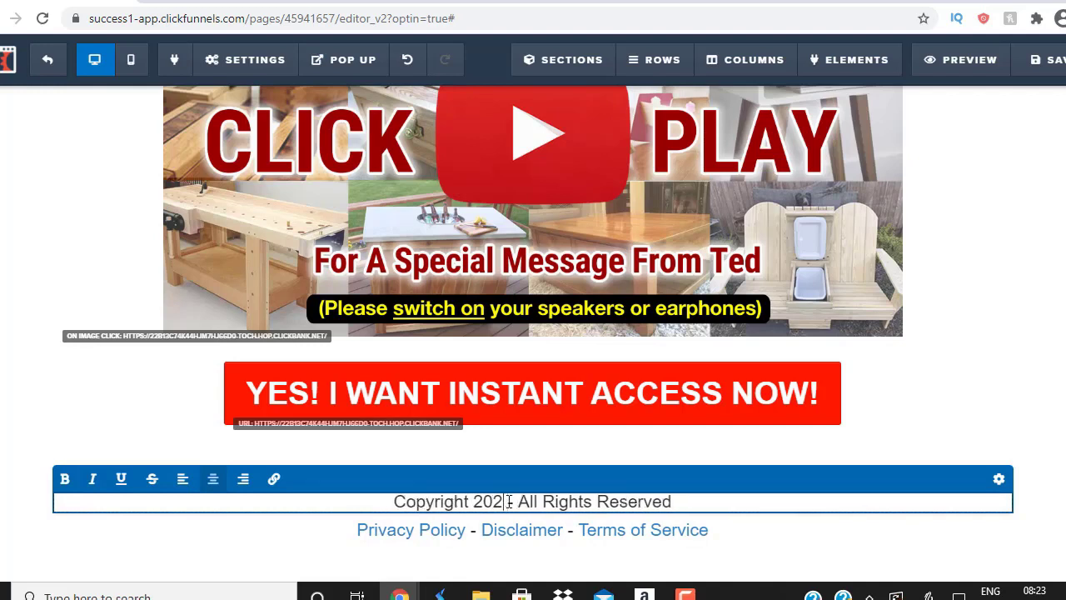
text(1)
click(1041, 408)
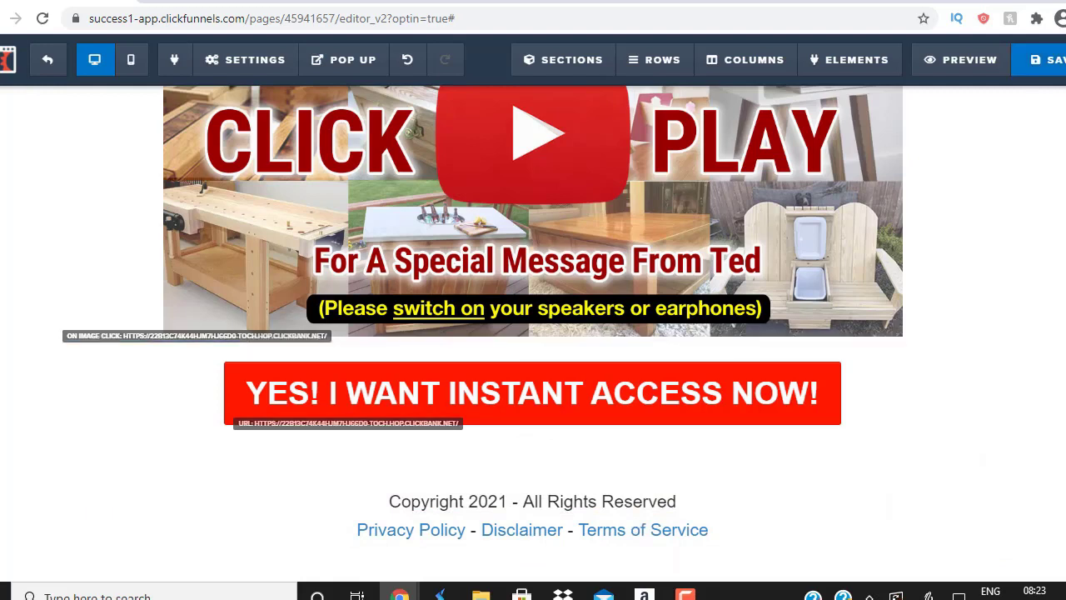
click(1054, 59)
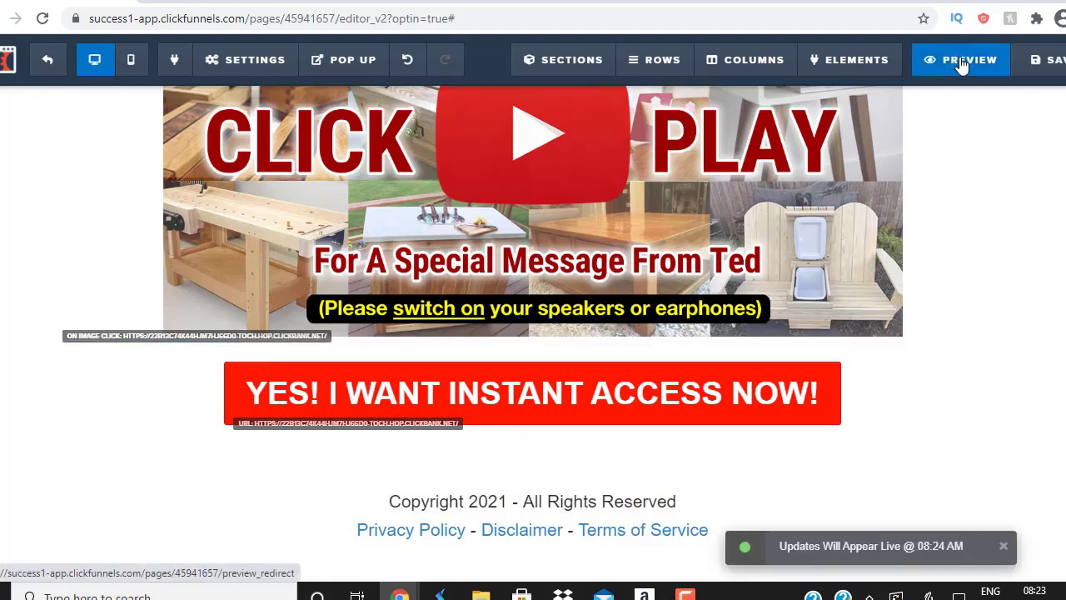
Step: Preview the landing page from headline to footer, then return to the page editor
click(962, 66)
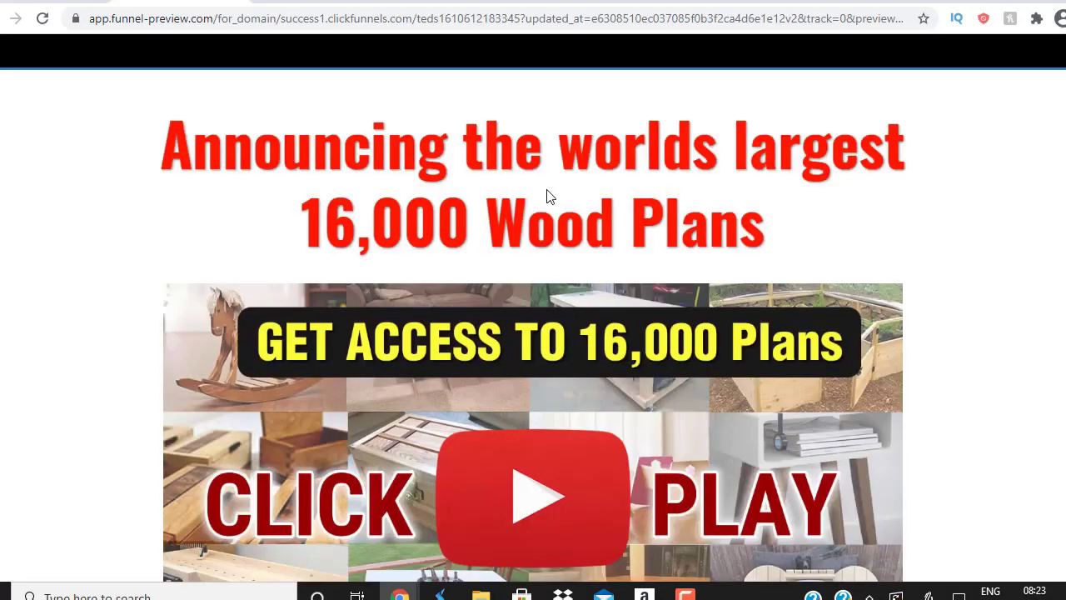
scroll(533, 308, down, 2)
scroll(533, 308, up, 2)
scroll(533, 308, down, 2)
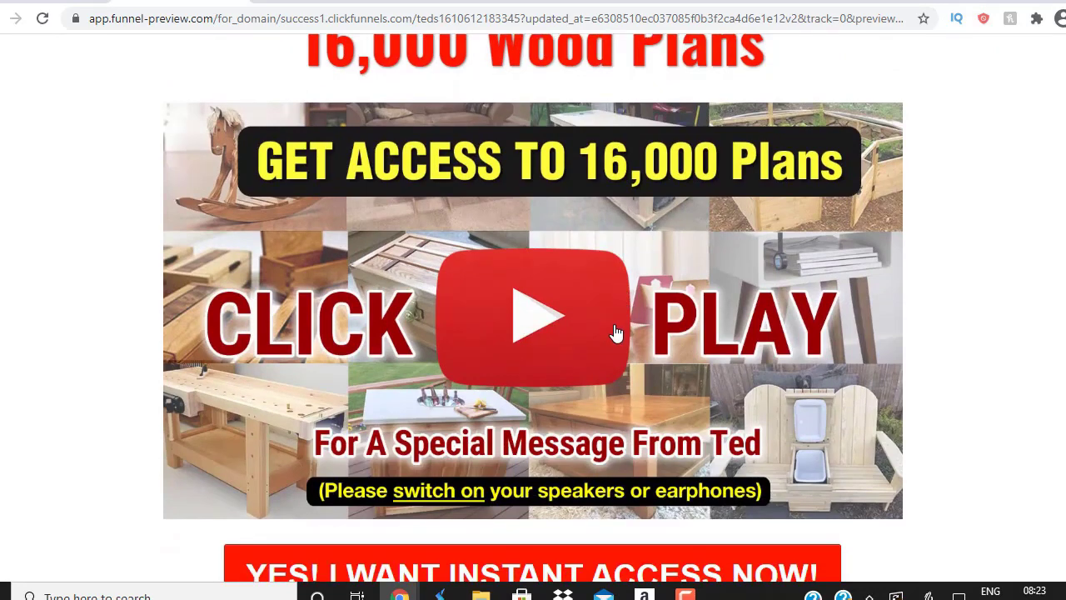
scroll(616, 333, down, 2)
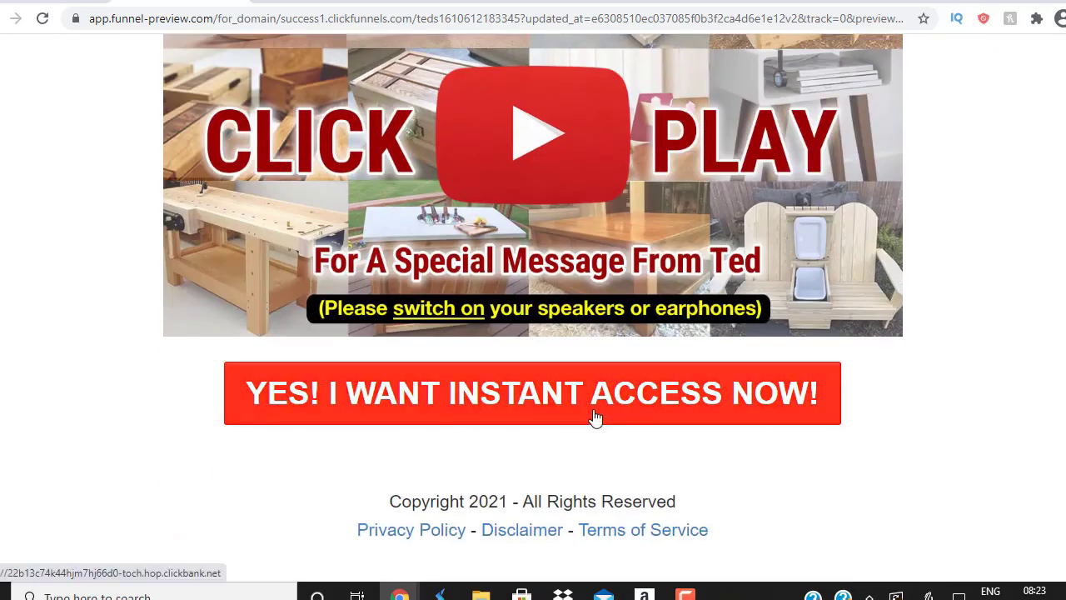
click(237, 5)
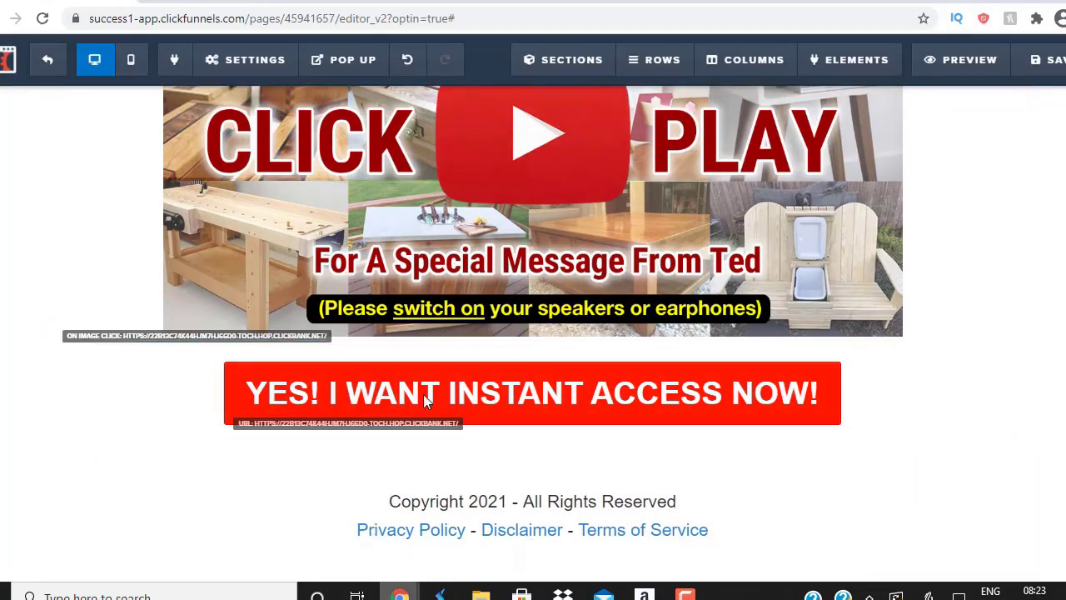
Step: Exit the editor to the teds funnel step overview and copy the step's page URL
click(62, 64)
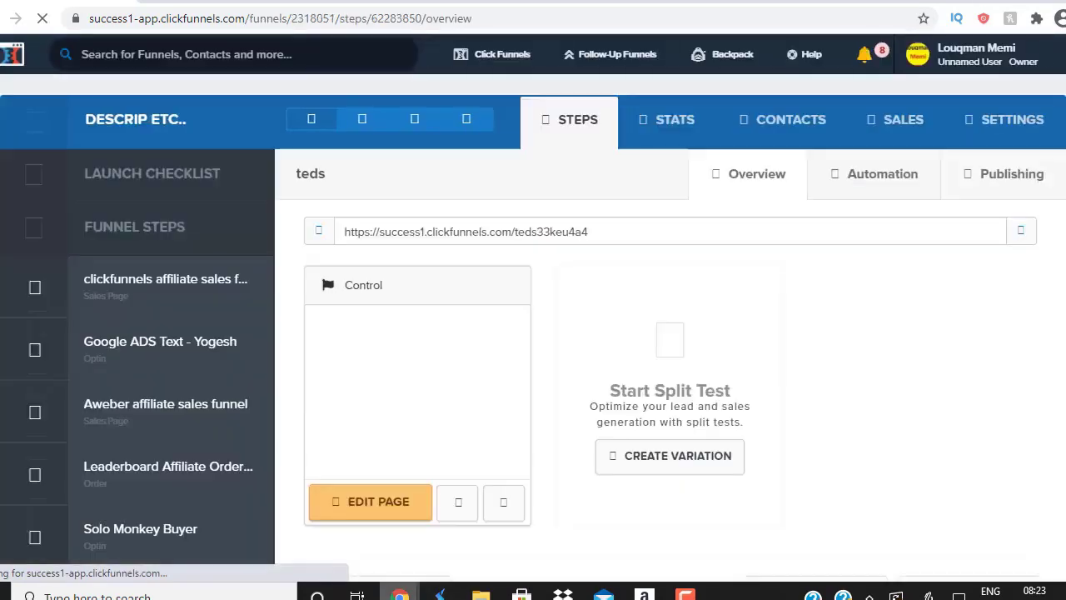
mouse_move(400, 593)
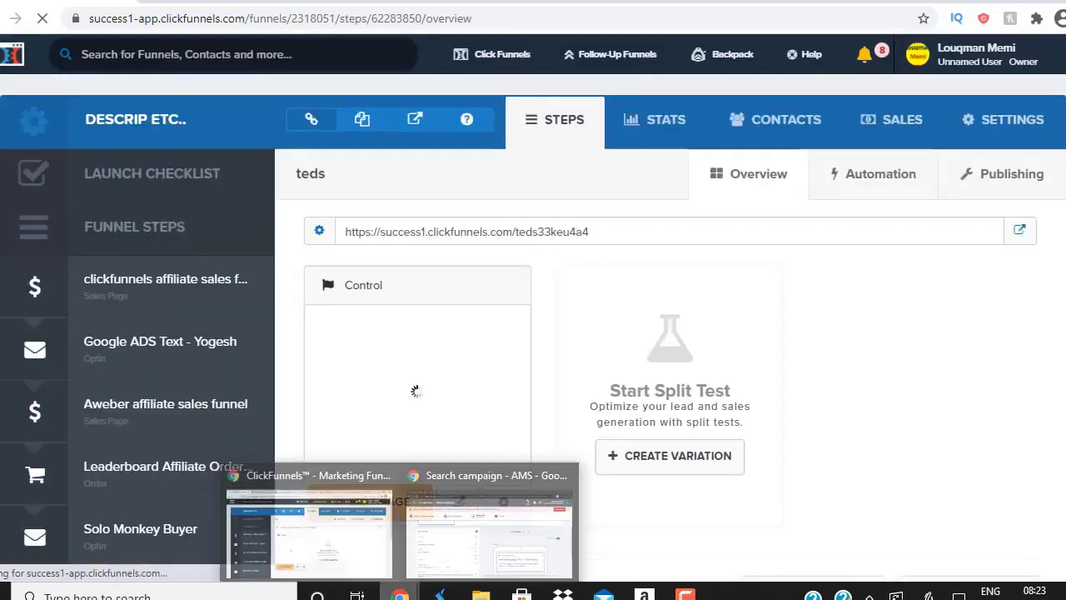
click(479, 552)
click(119, 298)
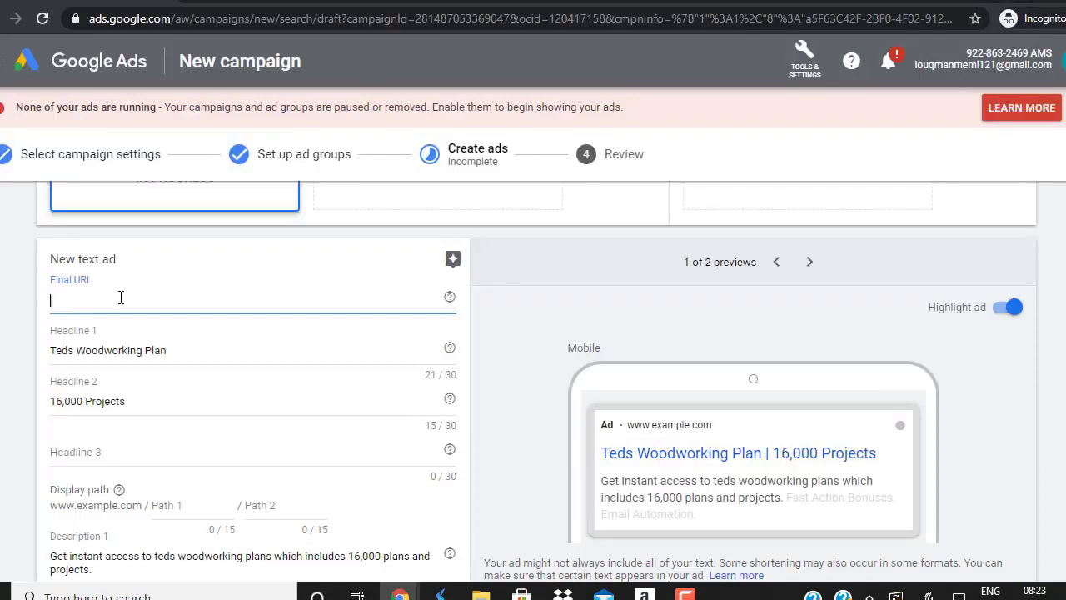
mouse_move(400, 594)
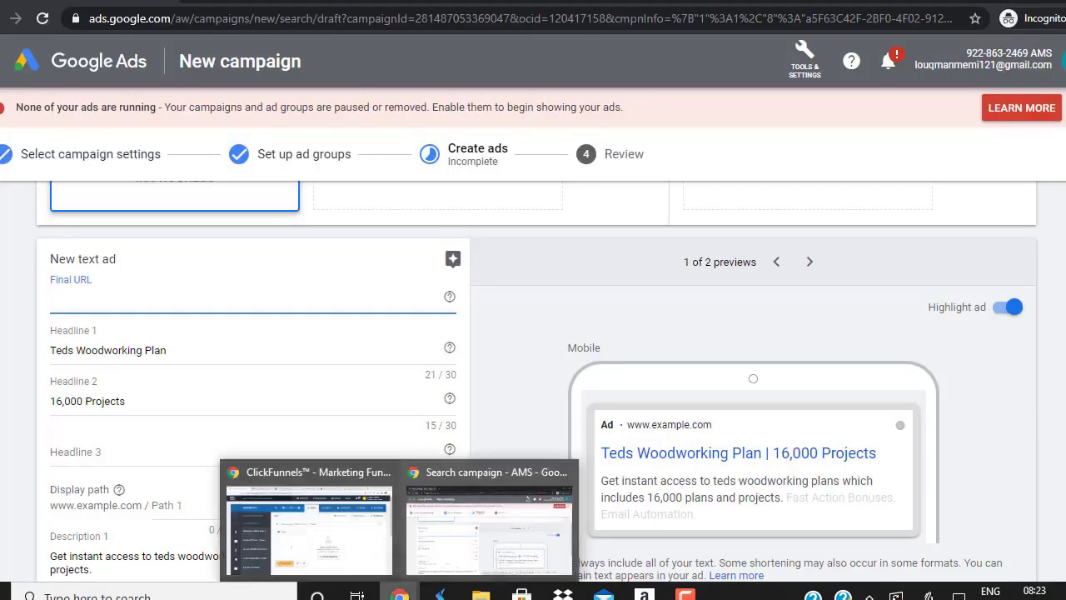
click(352, 553)
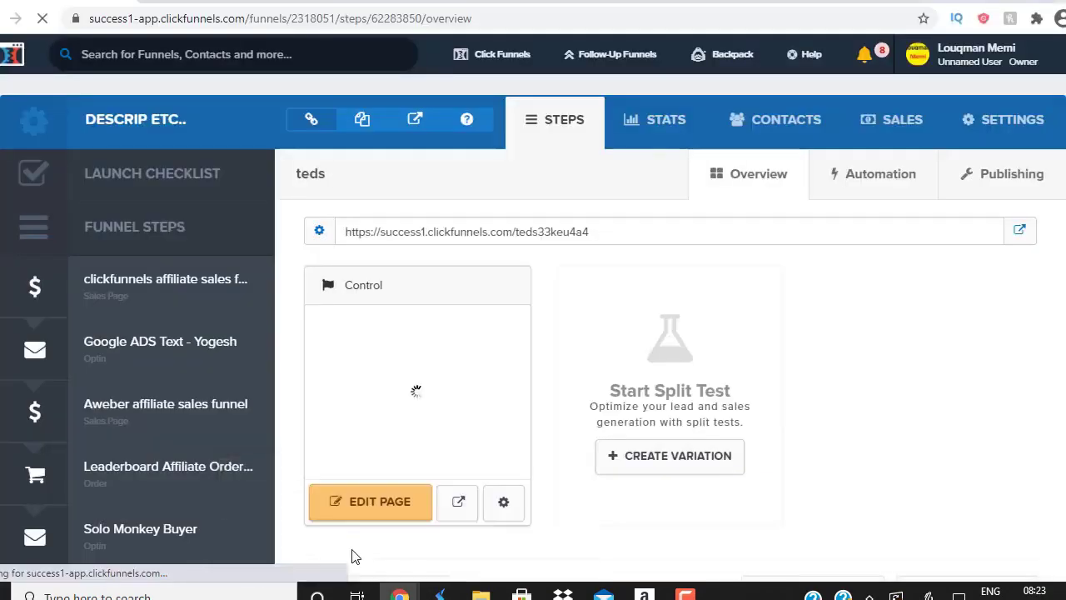
double_click(556, 233)
click(556, 232)
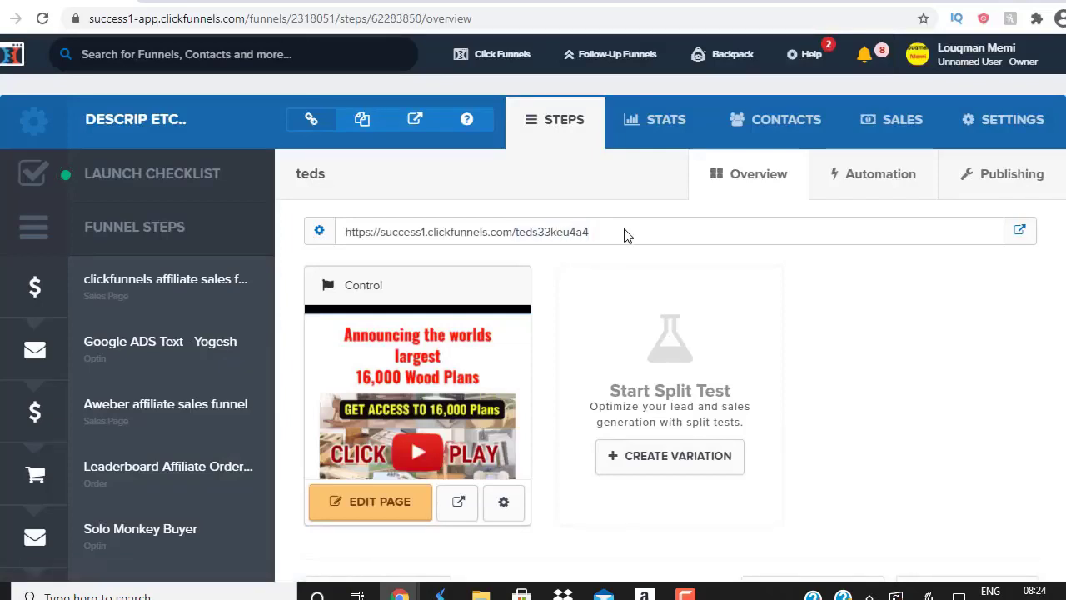
drag(599, 233, 343, 231)
key(ctrl+c)
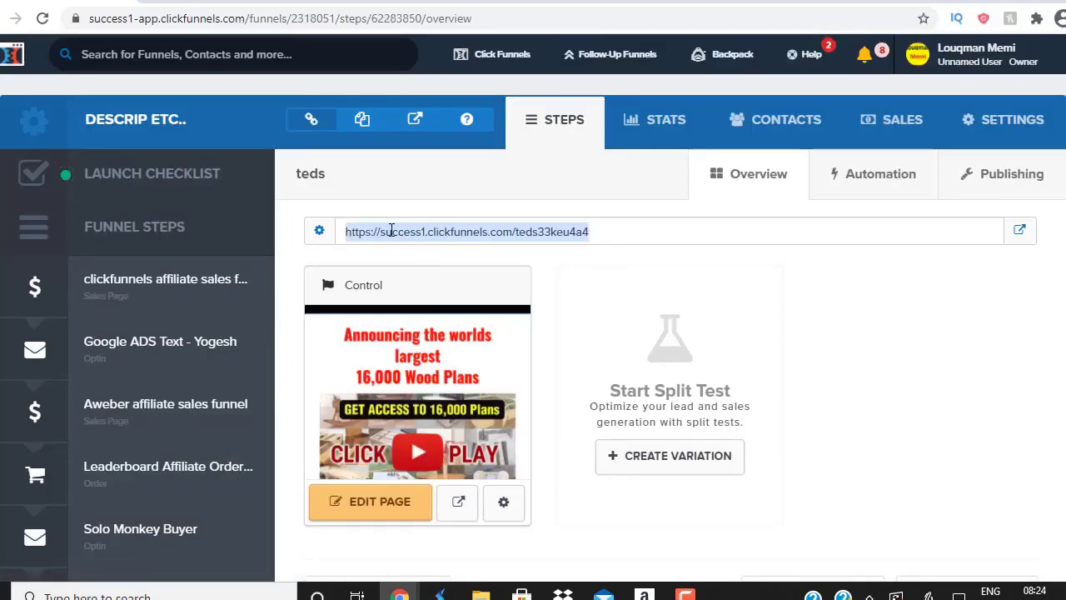
Step: Load the copied teds URL in the Google search results tab and copy the live page's resolved address
click(350, 3)
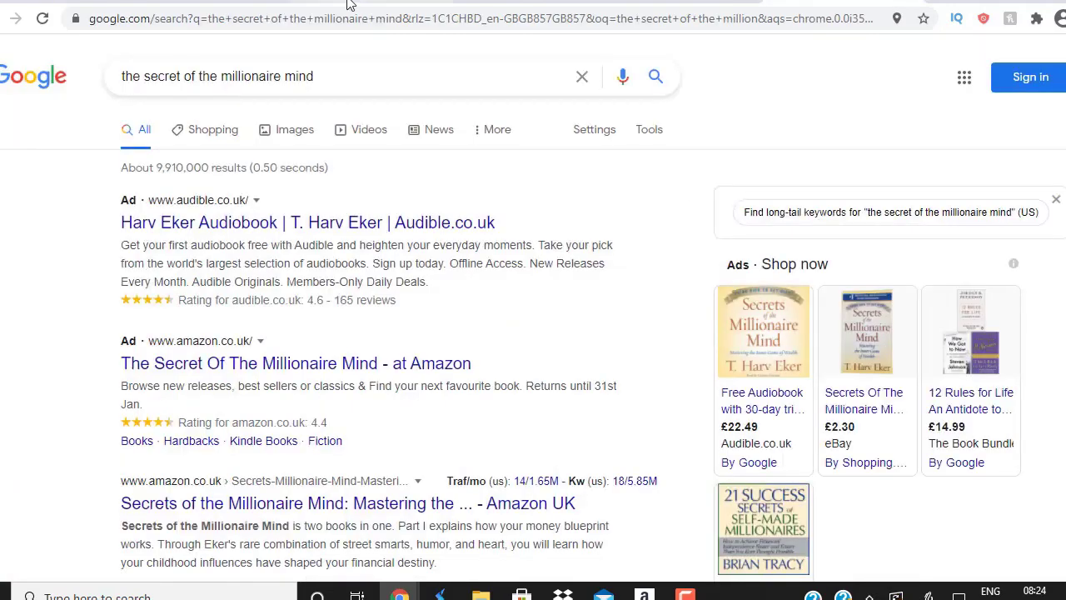
click(361, 20)
key(BackSpace)
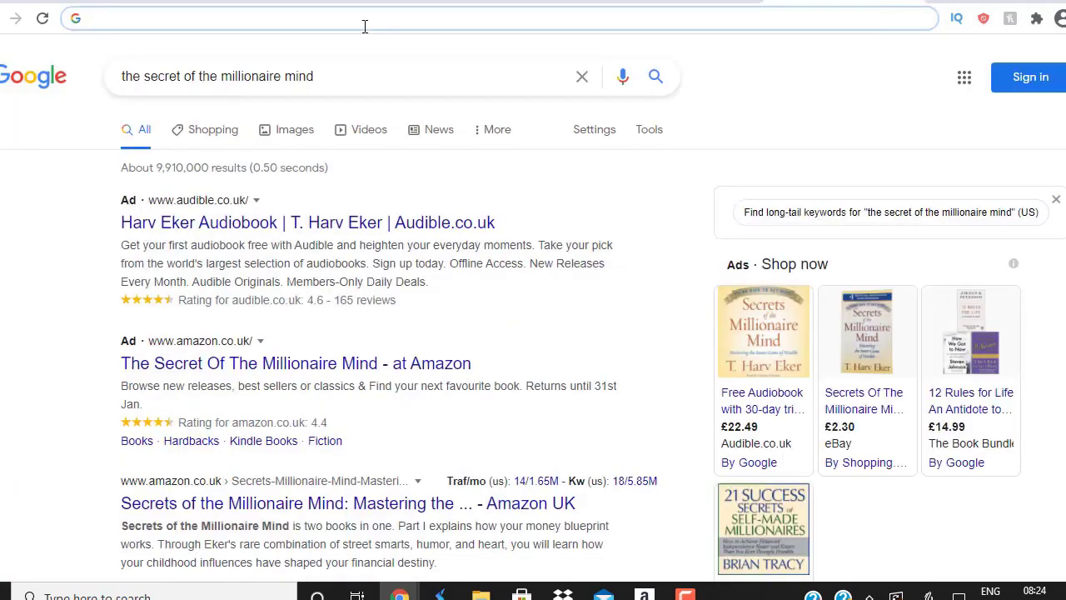
key(ctrl+v)
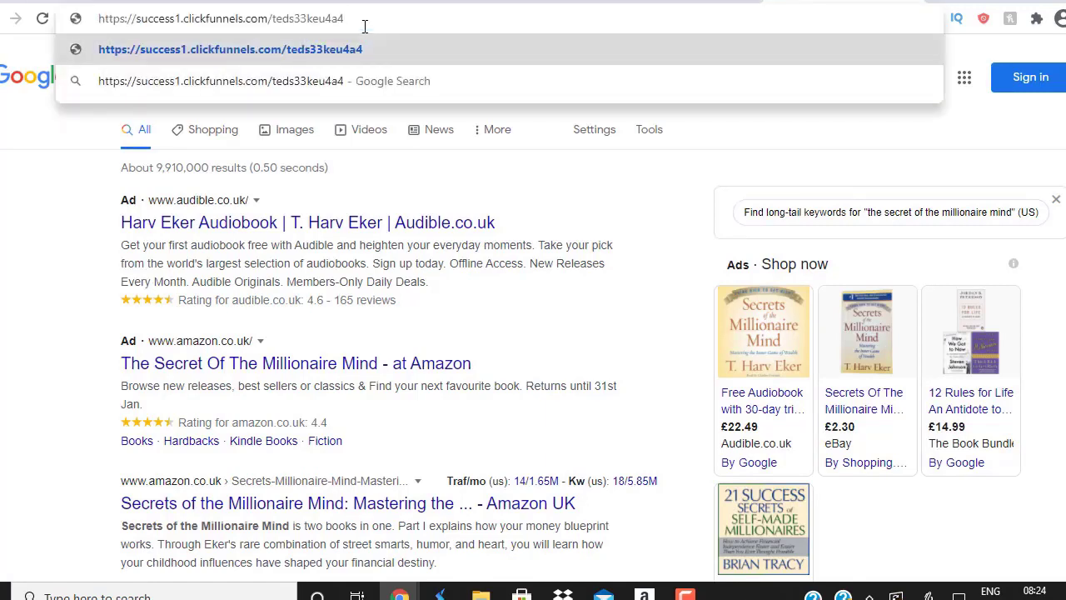
key(Return)
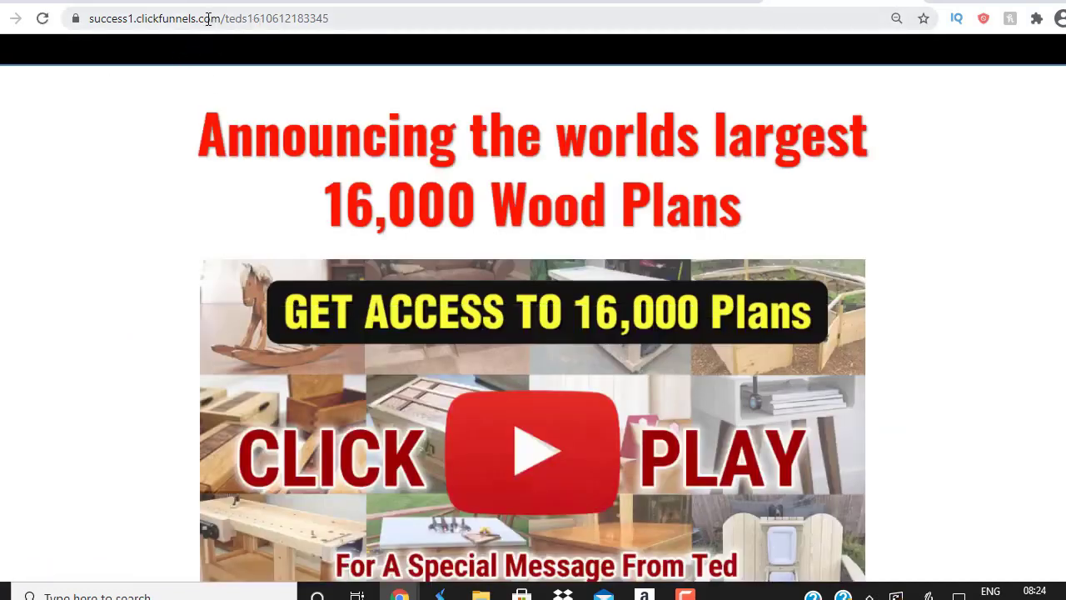
click(208, 18)
key(ctrl+c)
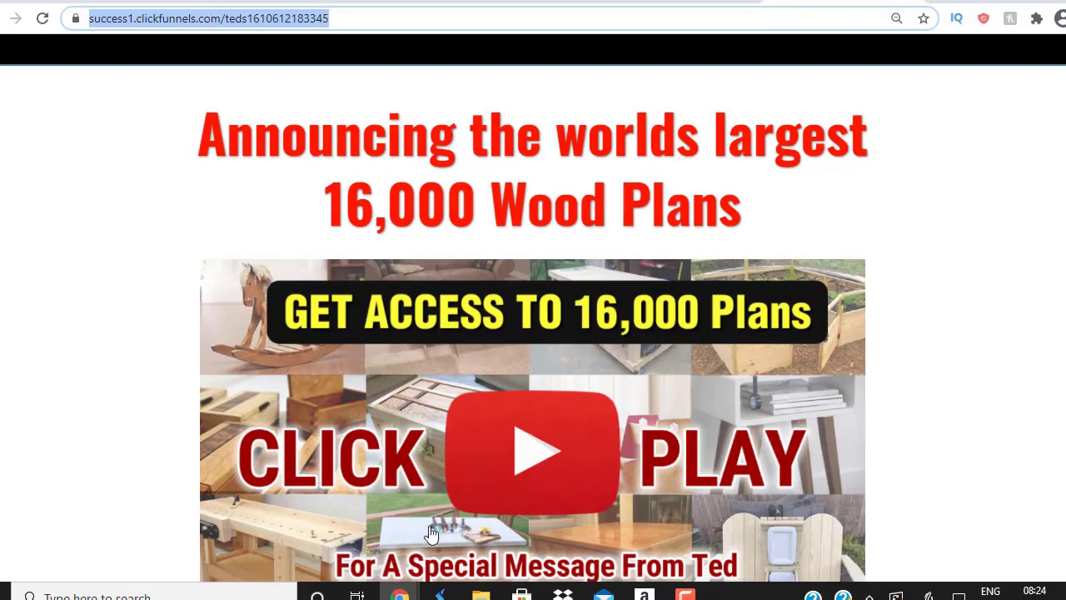
mouse_move(400, 593)
click(471, 550)
click(133, 310)
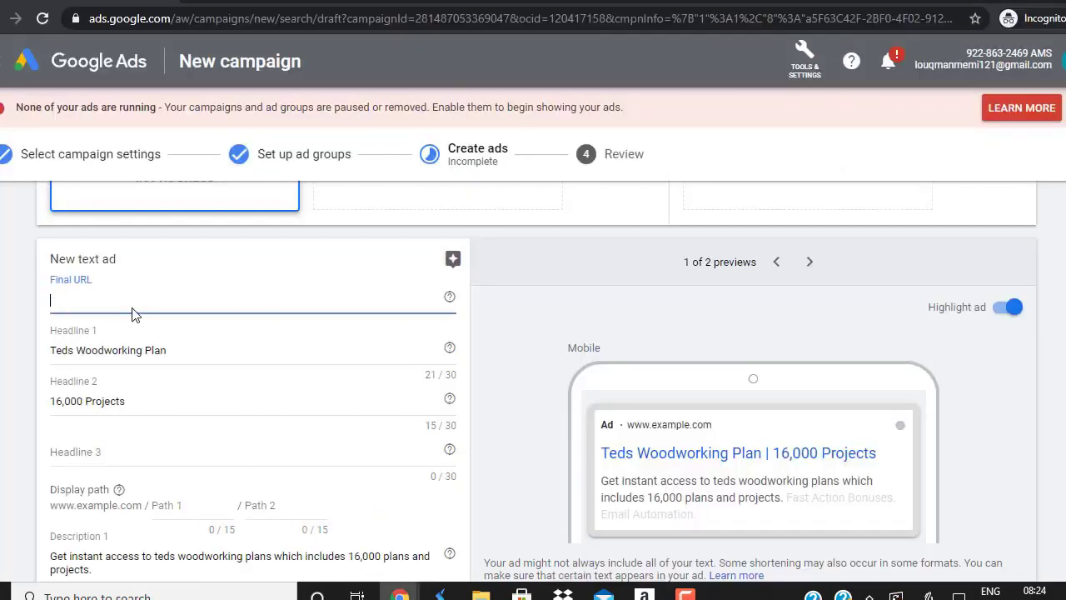
key(ctrl+v)
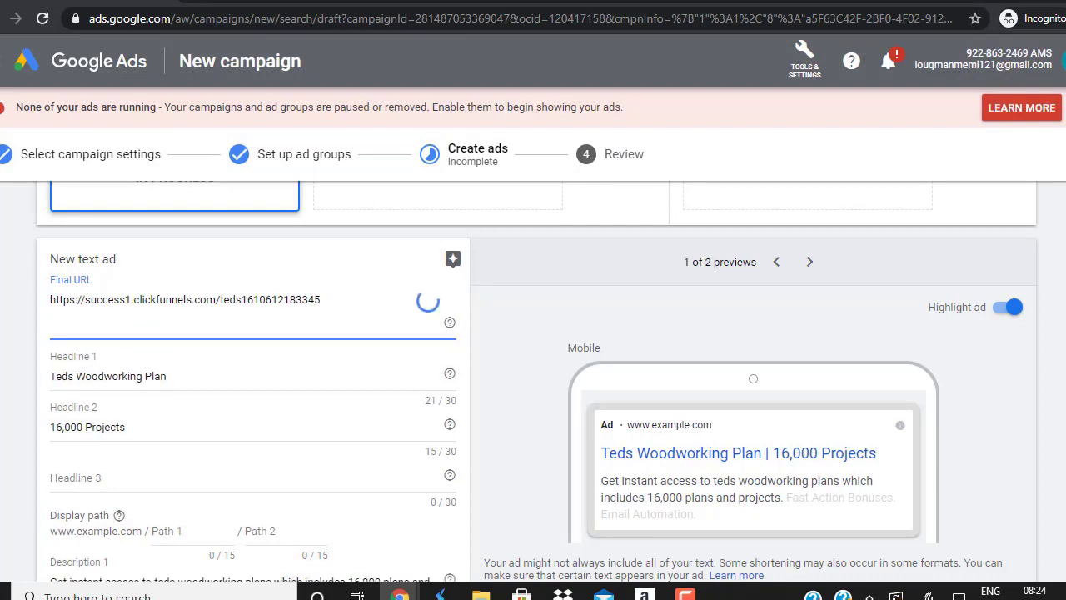
click(1, 334)
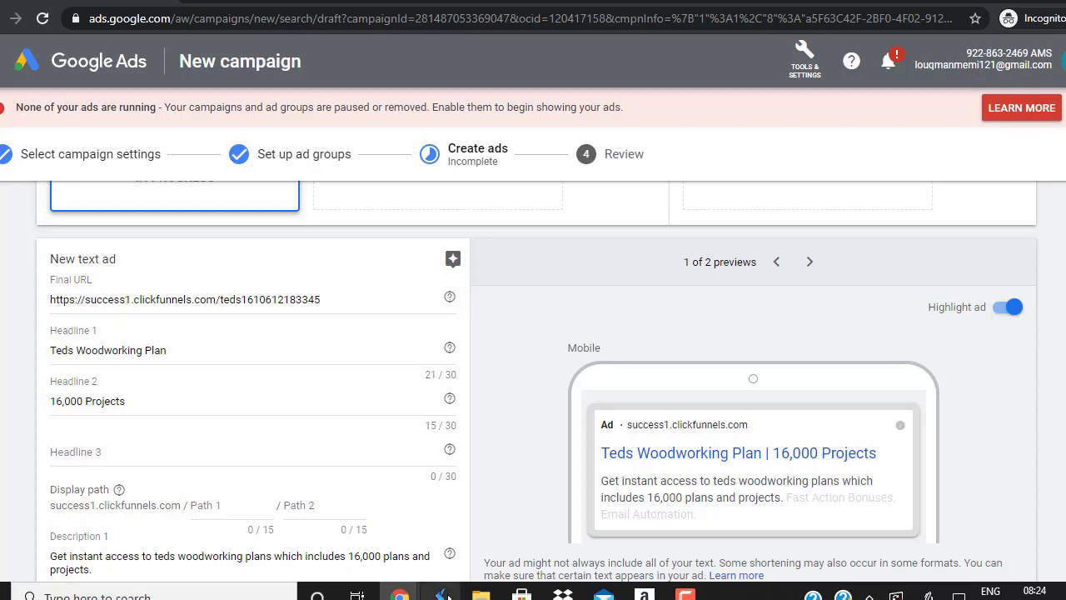
Step: Switch back to the browser window showing the live woodworking landing page
mouse_move(400, 595)
click(324, 523)
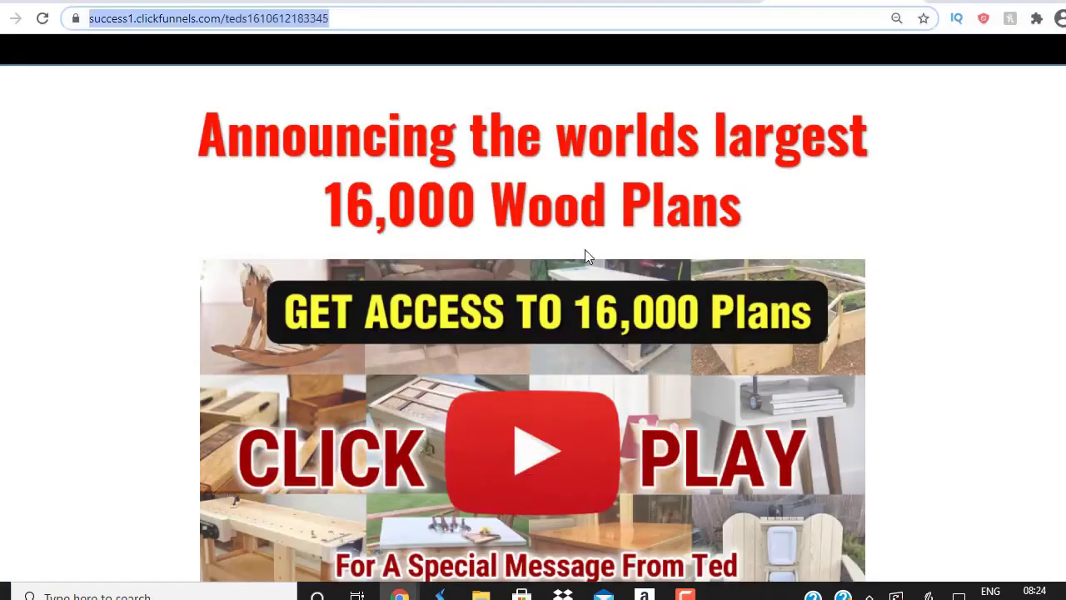